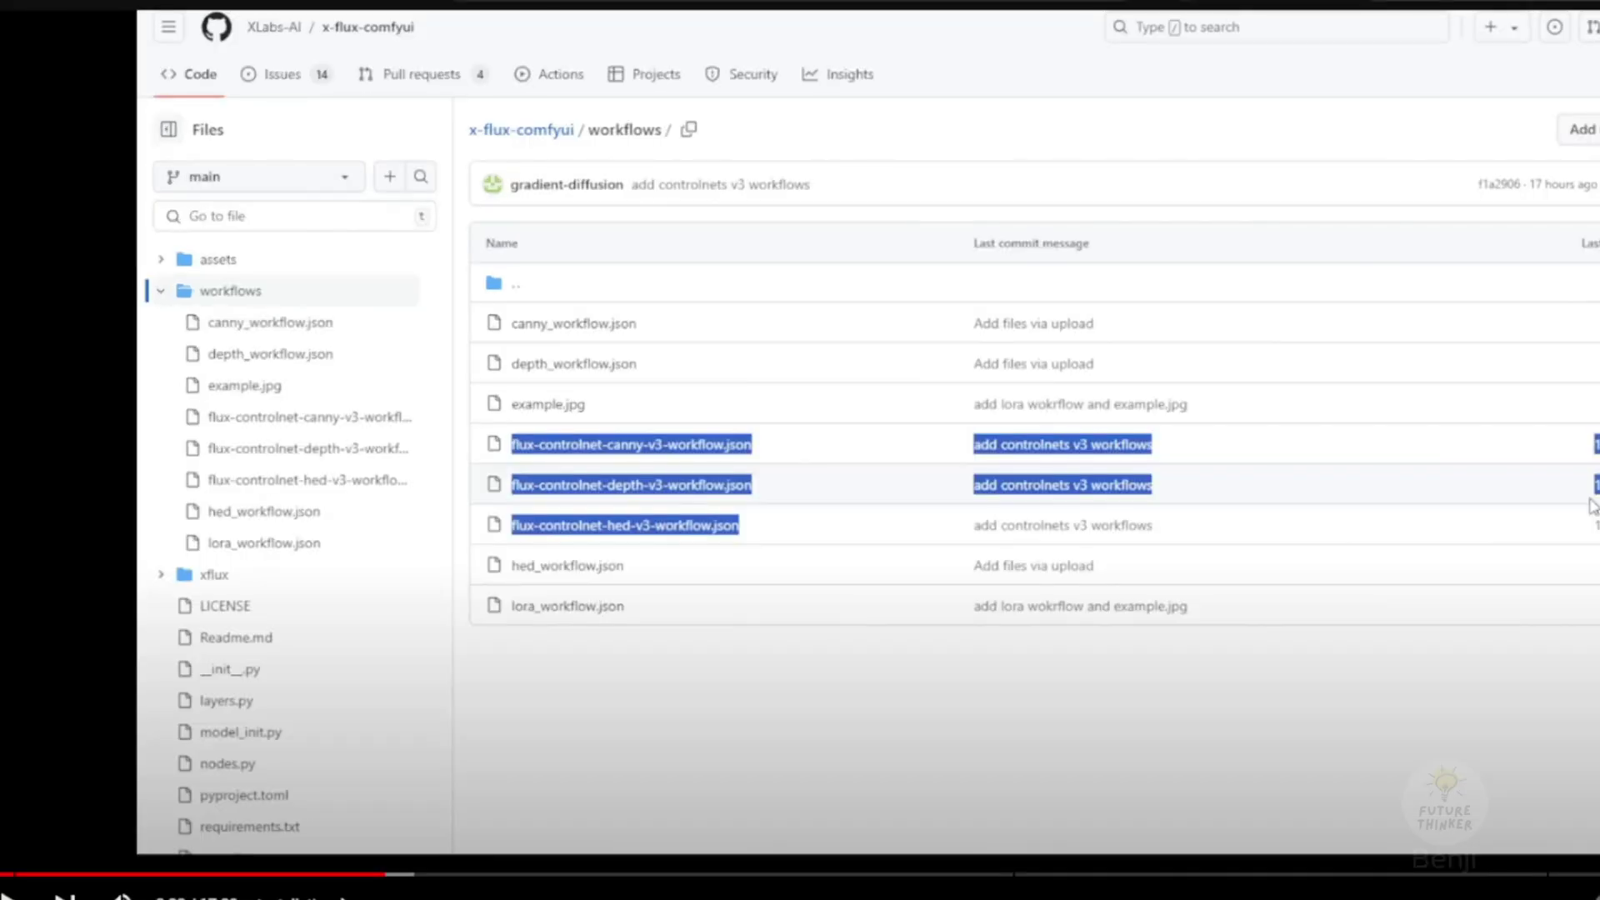
# Review the Flux 1 Dev ControlNet V3 tutorial video's title and expand its description.
pyautogui.scroll(-3, 42, 866)
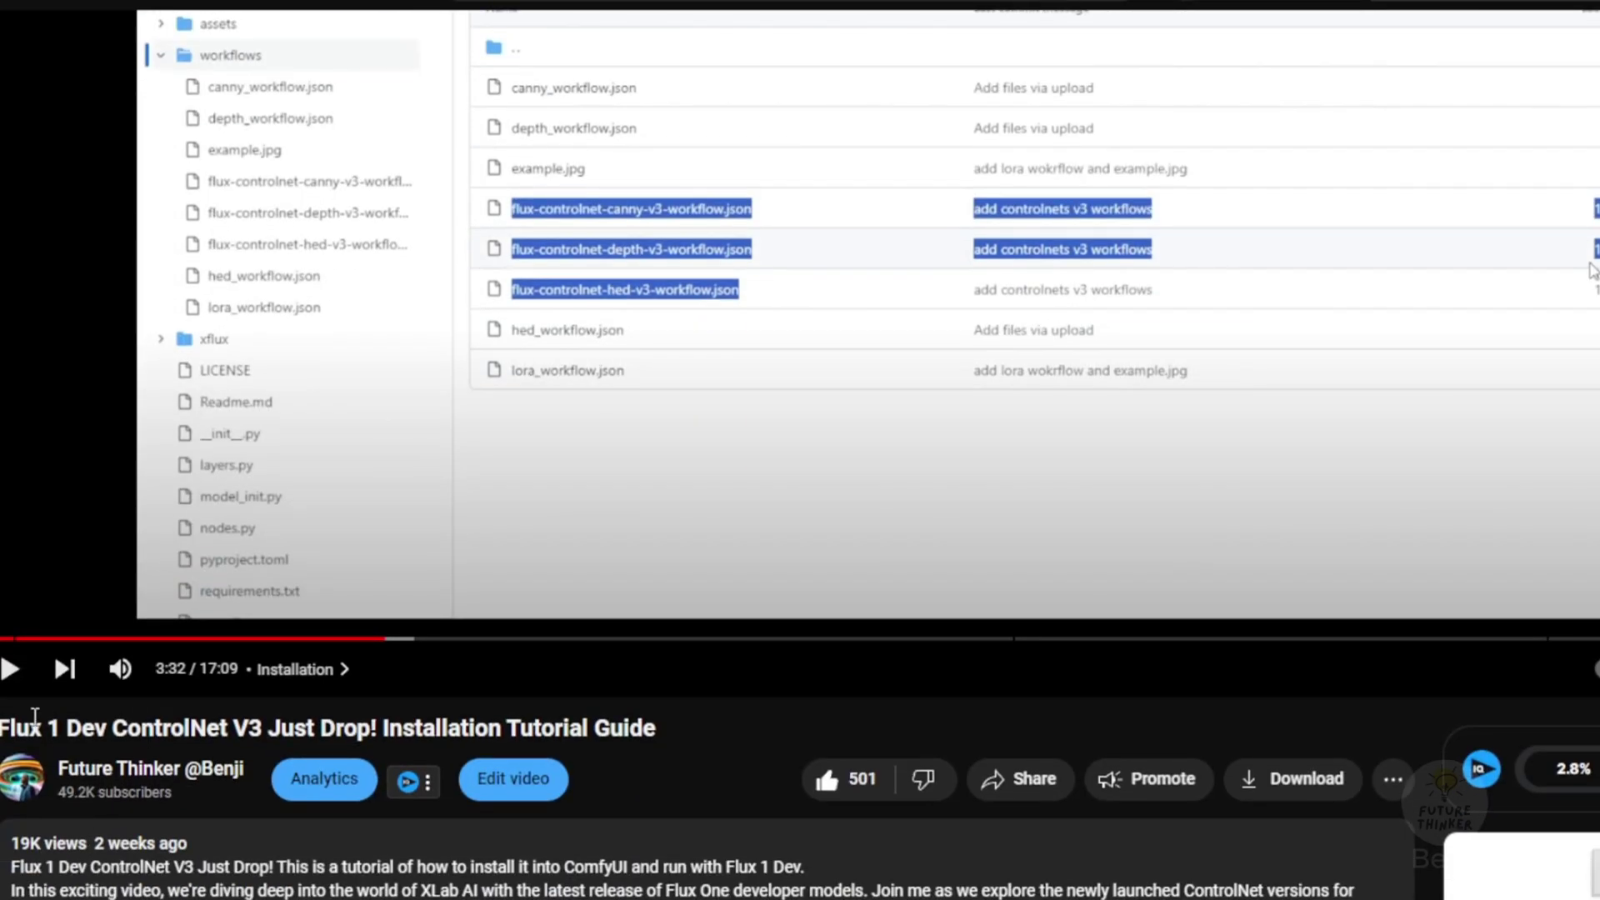
pyautogui.moveTo(33, 727); pyautogui.dragTo(427, 727)
pyautogui.click(331, 729)
pyautogui.scroll(3, 221, 767)
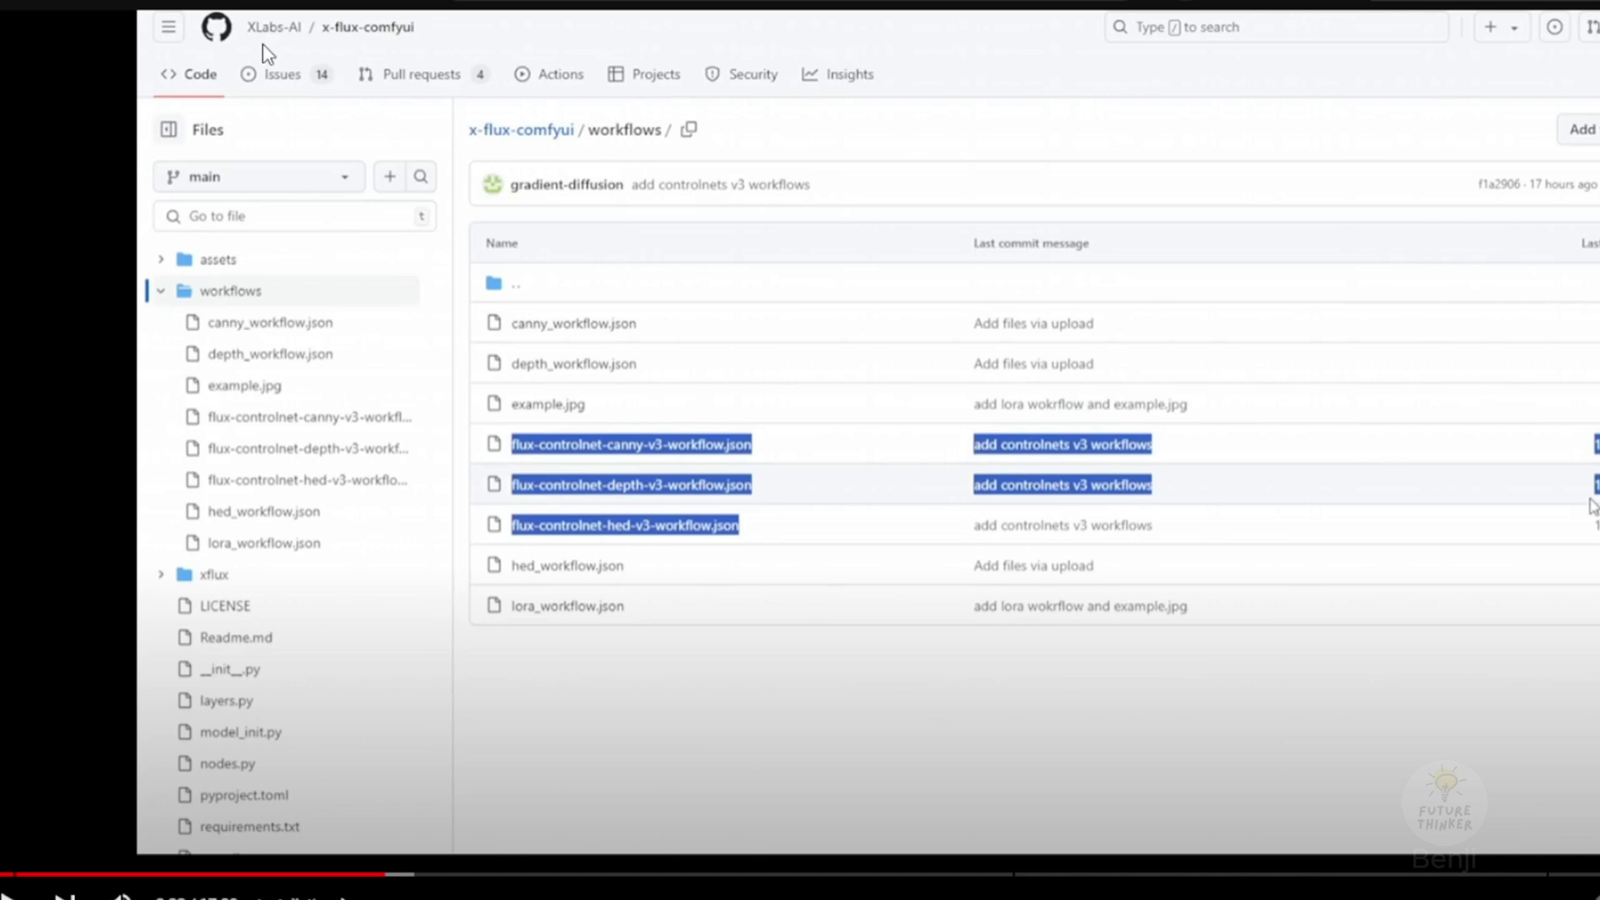
pyautogui.press('space')
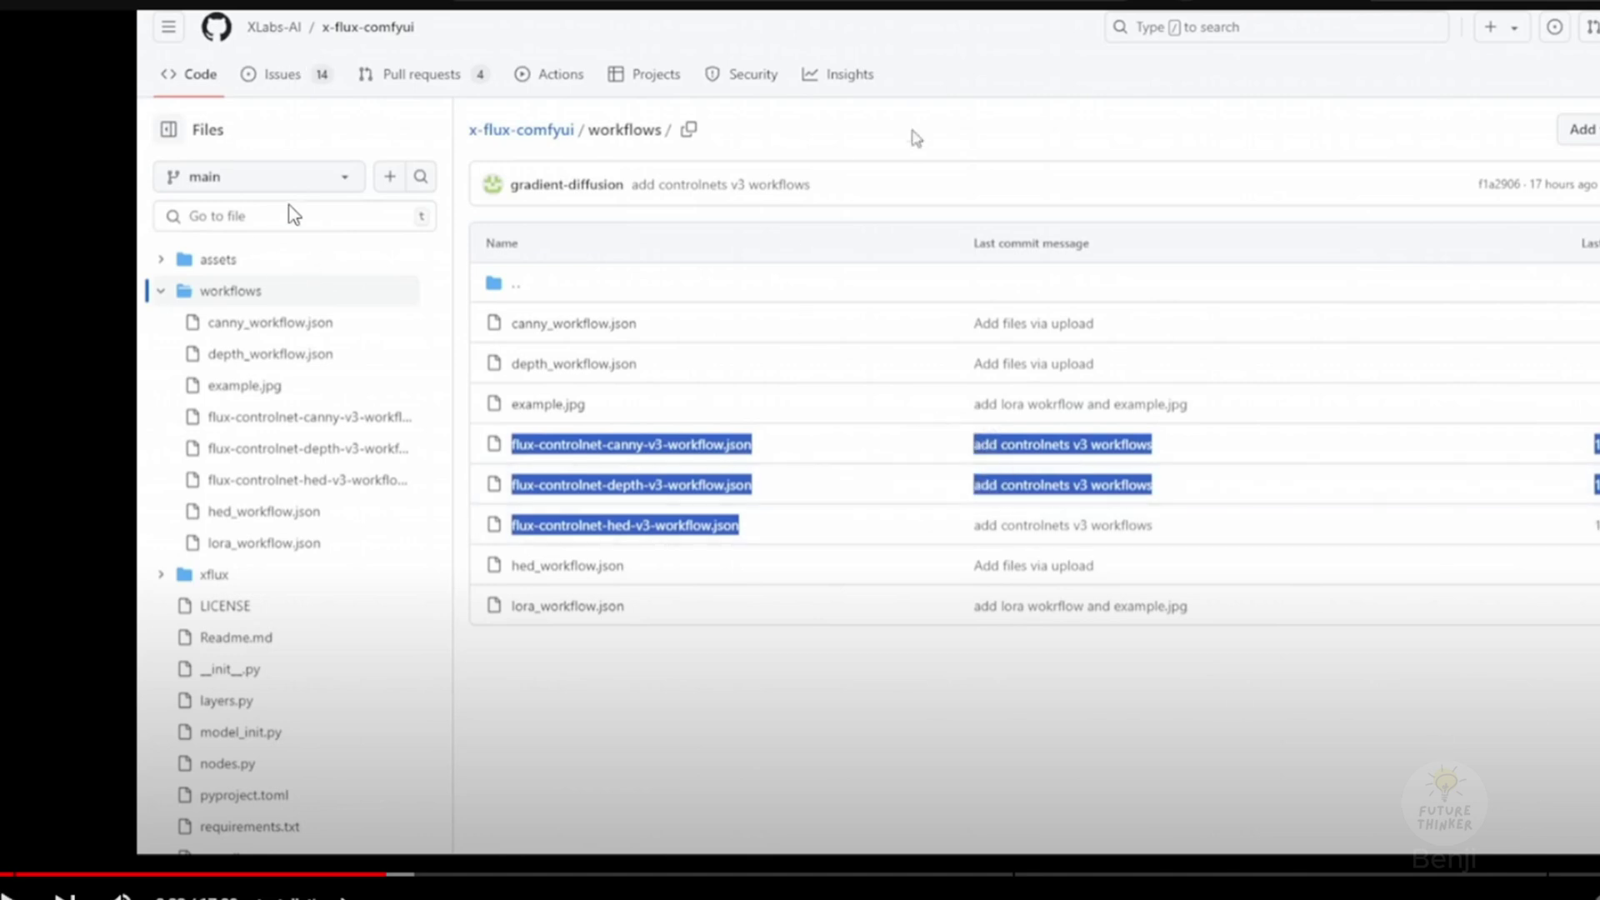
pyautogui.scroll(-5, 187, 830)
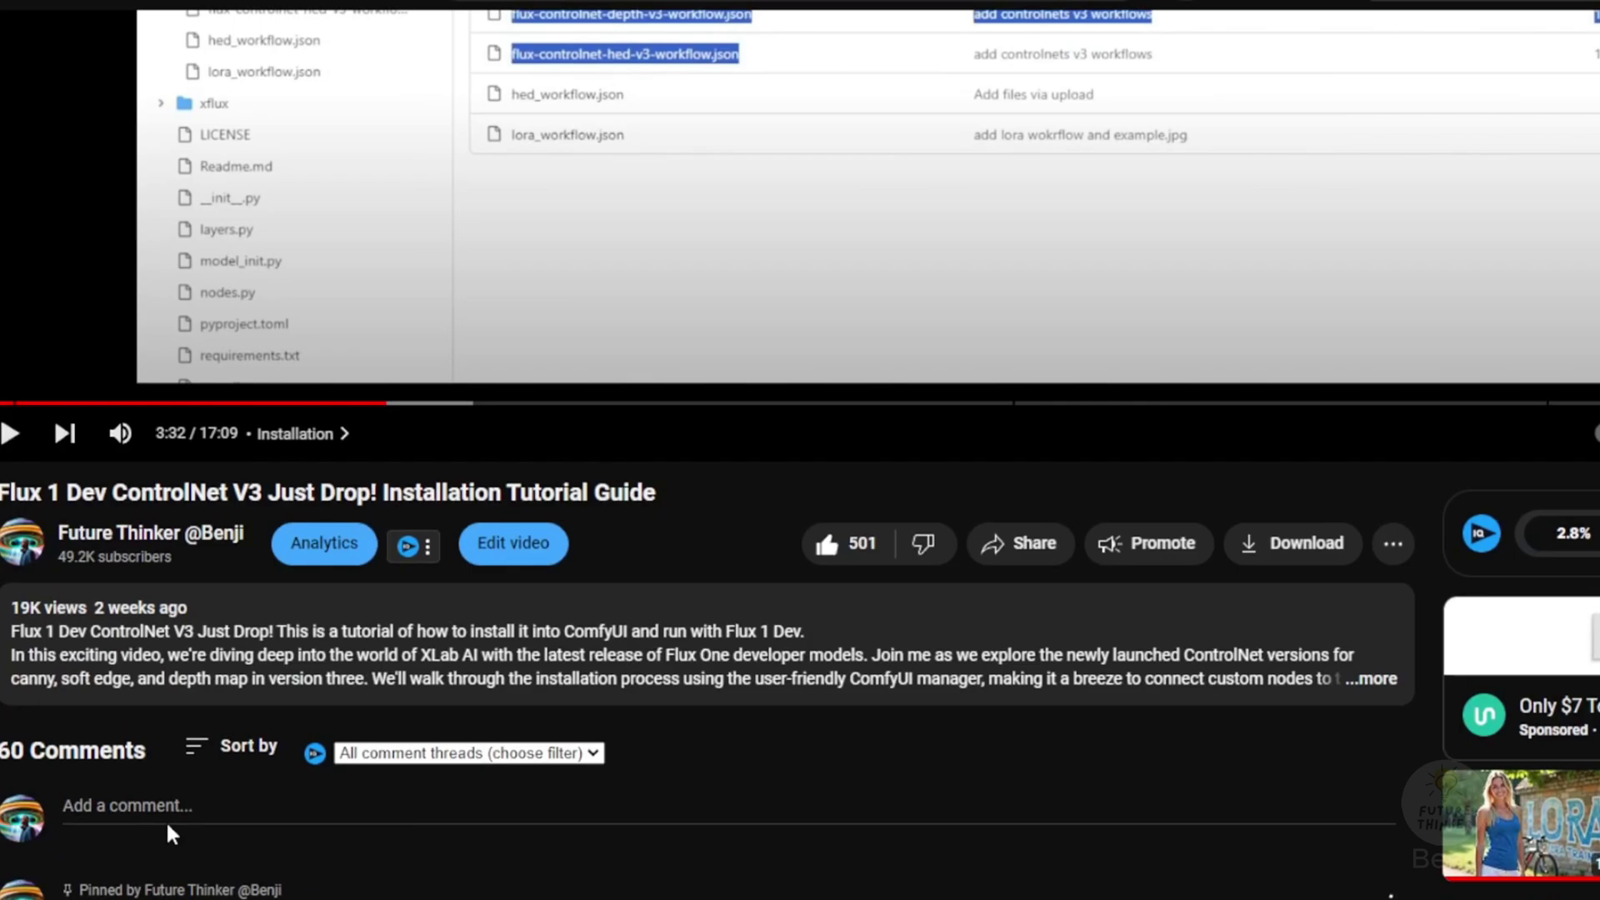
pyautogui.click(185, 696)
pyautogui.scroll(-5, 166, 650)
pyautogui.click(90, 563)
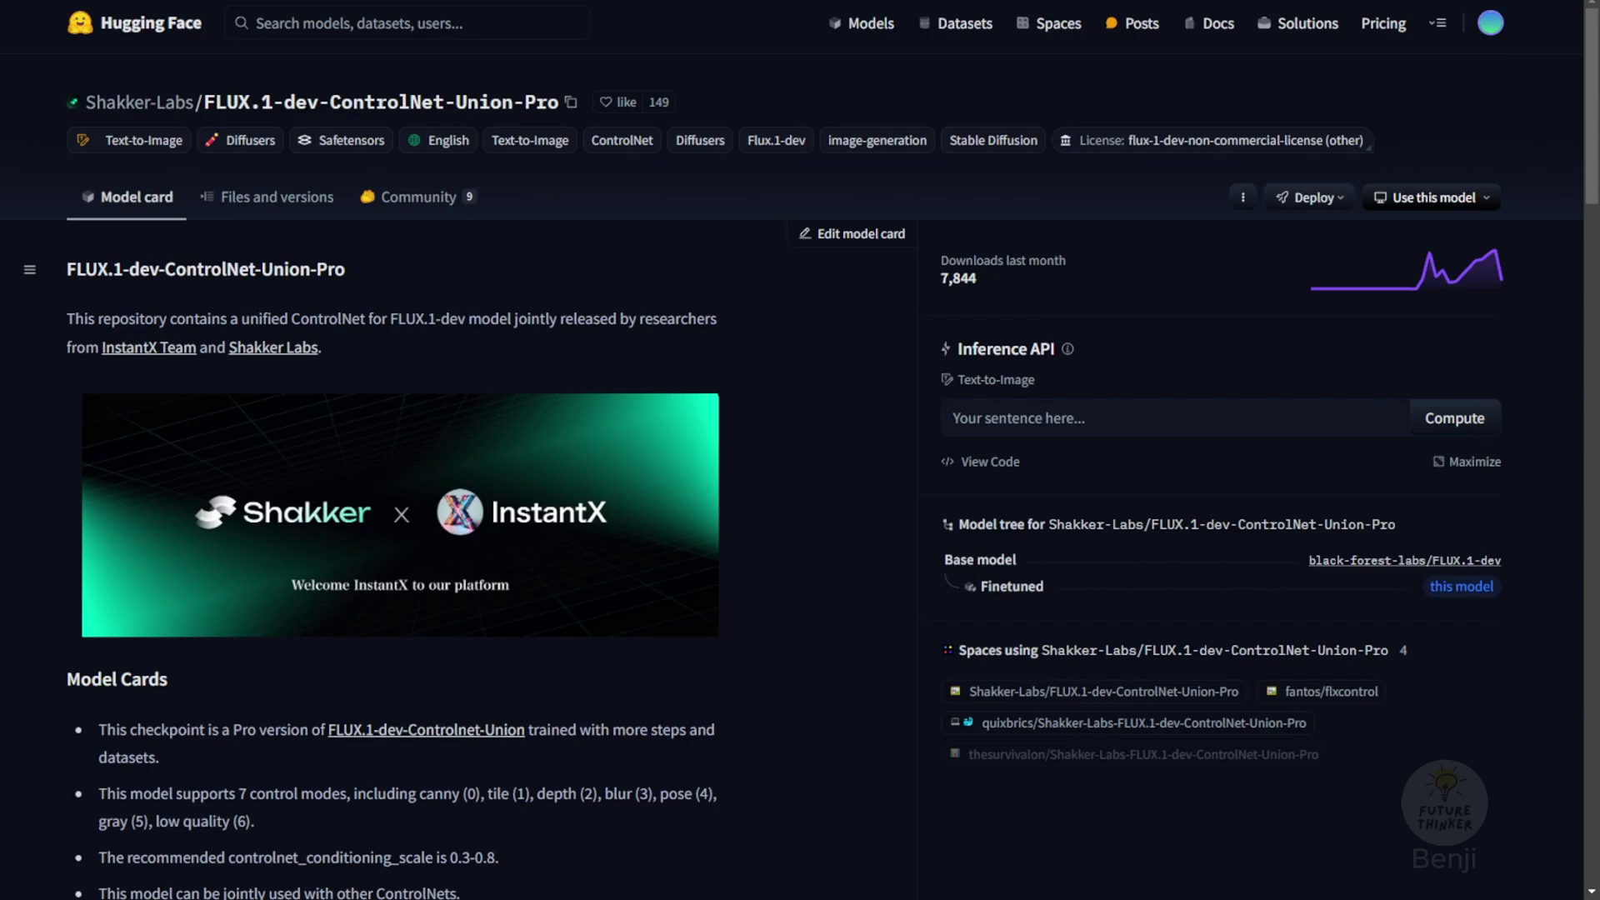
# Read the FLUX.1-dev-ControlNet-Union-Pro model card's heading, checkpoint description and supported control modes on Hugging Face.
pyautogui.moveTo(124, 268); pyautogui.dragTo(351, 278)
pyautogui.click(350, 278)
pyautogui.scroll(-5, 282, 380)
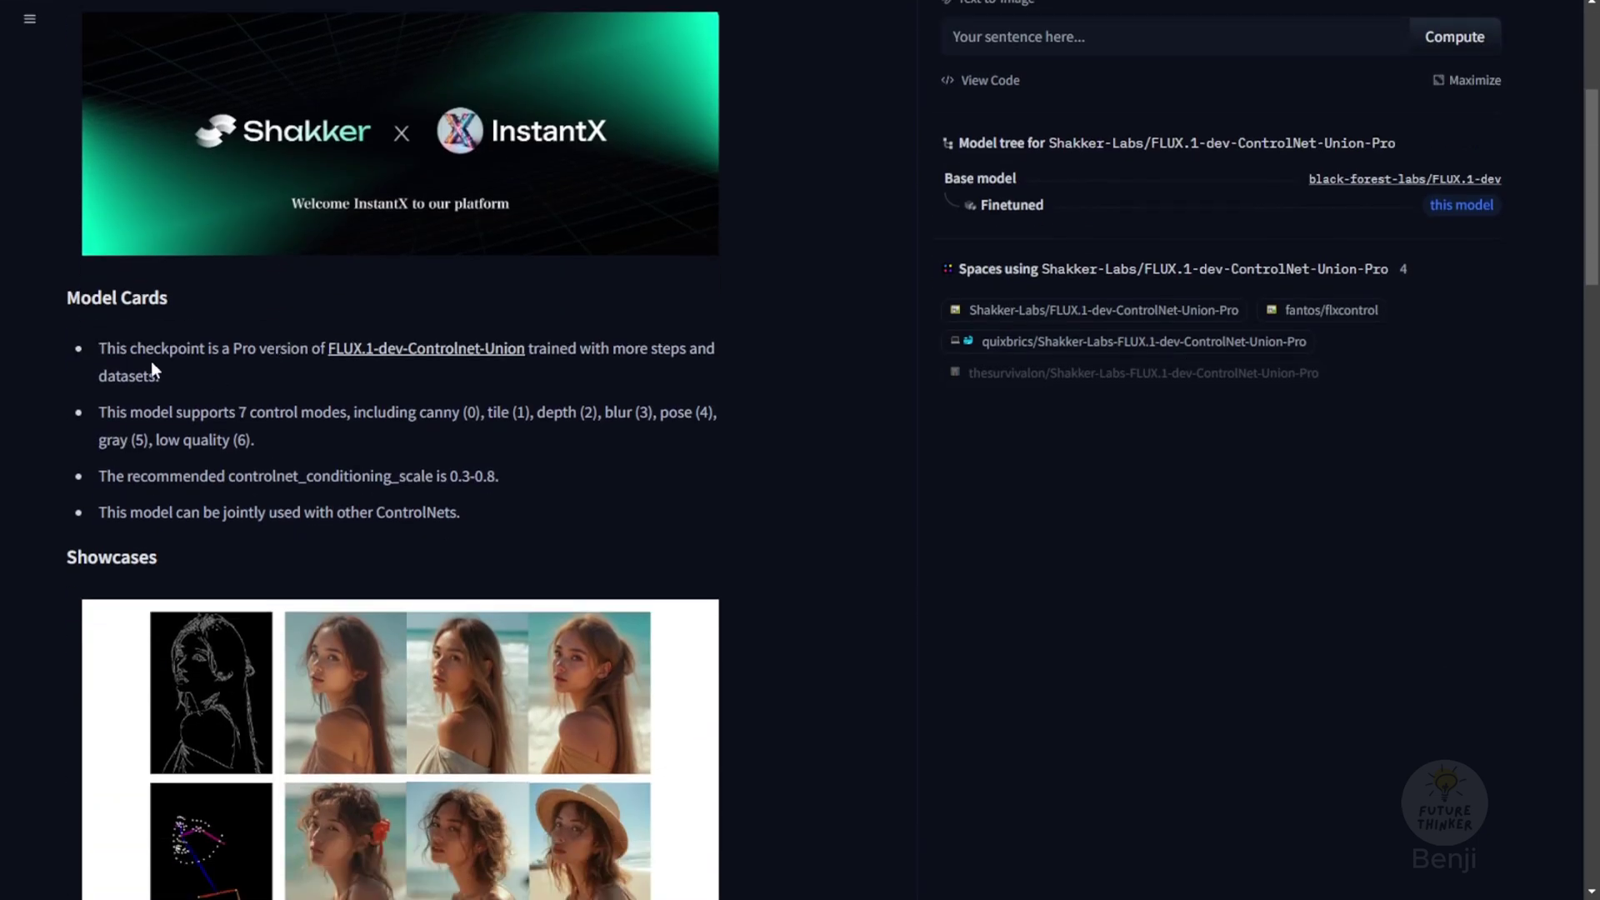
pyautogui.moveTo(102, 348); pyautogui.dragTo(312, 350)
pyautogui.click(417, 382)
pyautogui.moveTo(547, 349); pyautogui.dragTo(709, 375)
pyautogui.click(552, 402)
pyautogui.moveTo(103, 413); pyautogui.dragTo(652, 419)
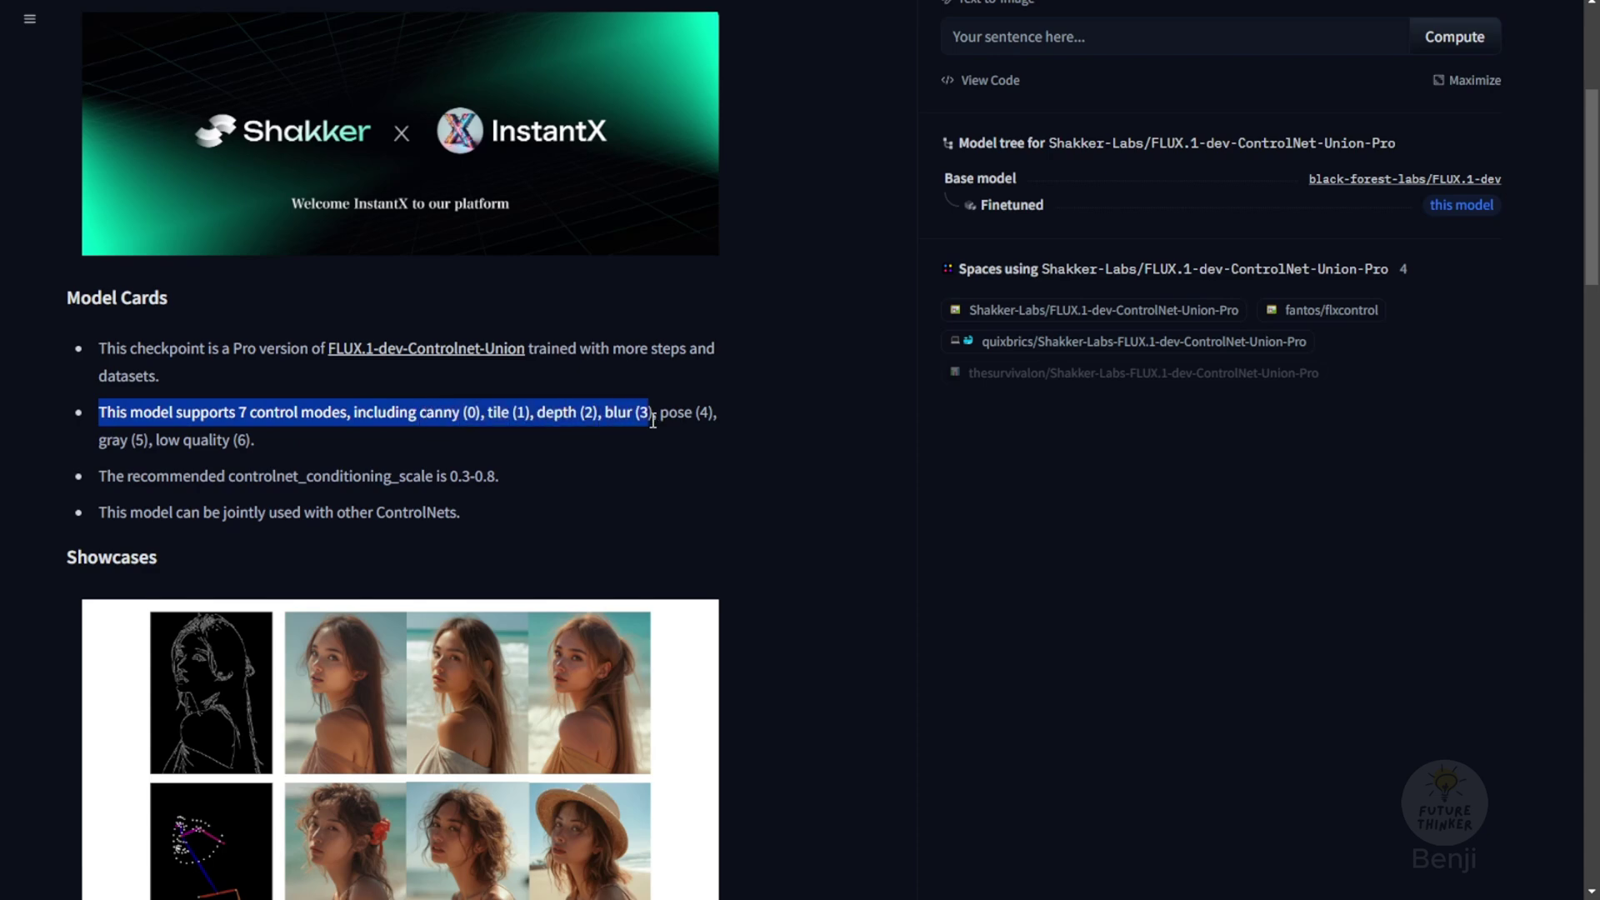
pyautogui.click(577, 432)
# Examine the model card's showcase images, the full list of control modes and the recommended controlnet_conditioning_scale.
pyautogui.scroll(3, 524, 431)
pyautogui.scroll(-3, 508, 440)
pyautogui.scroll(-2, 466, 425)
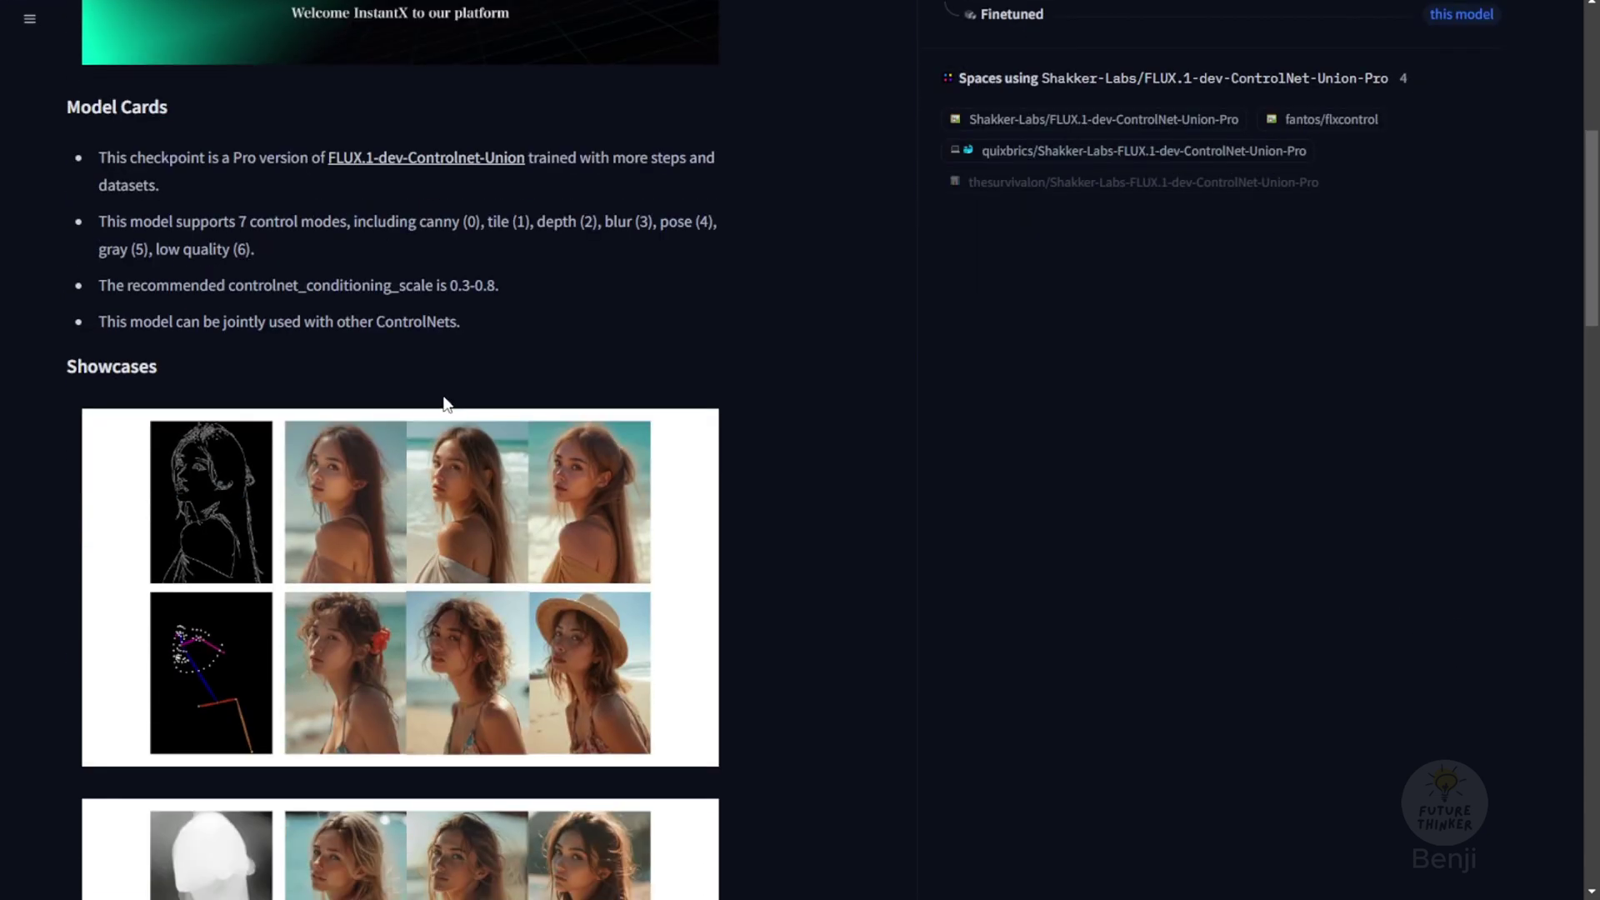
pyautogui.scroll(-2, 142, 422)
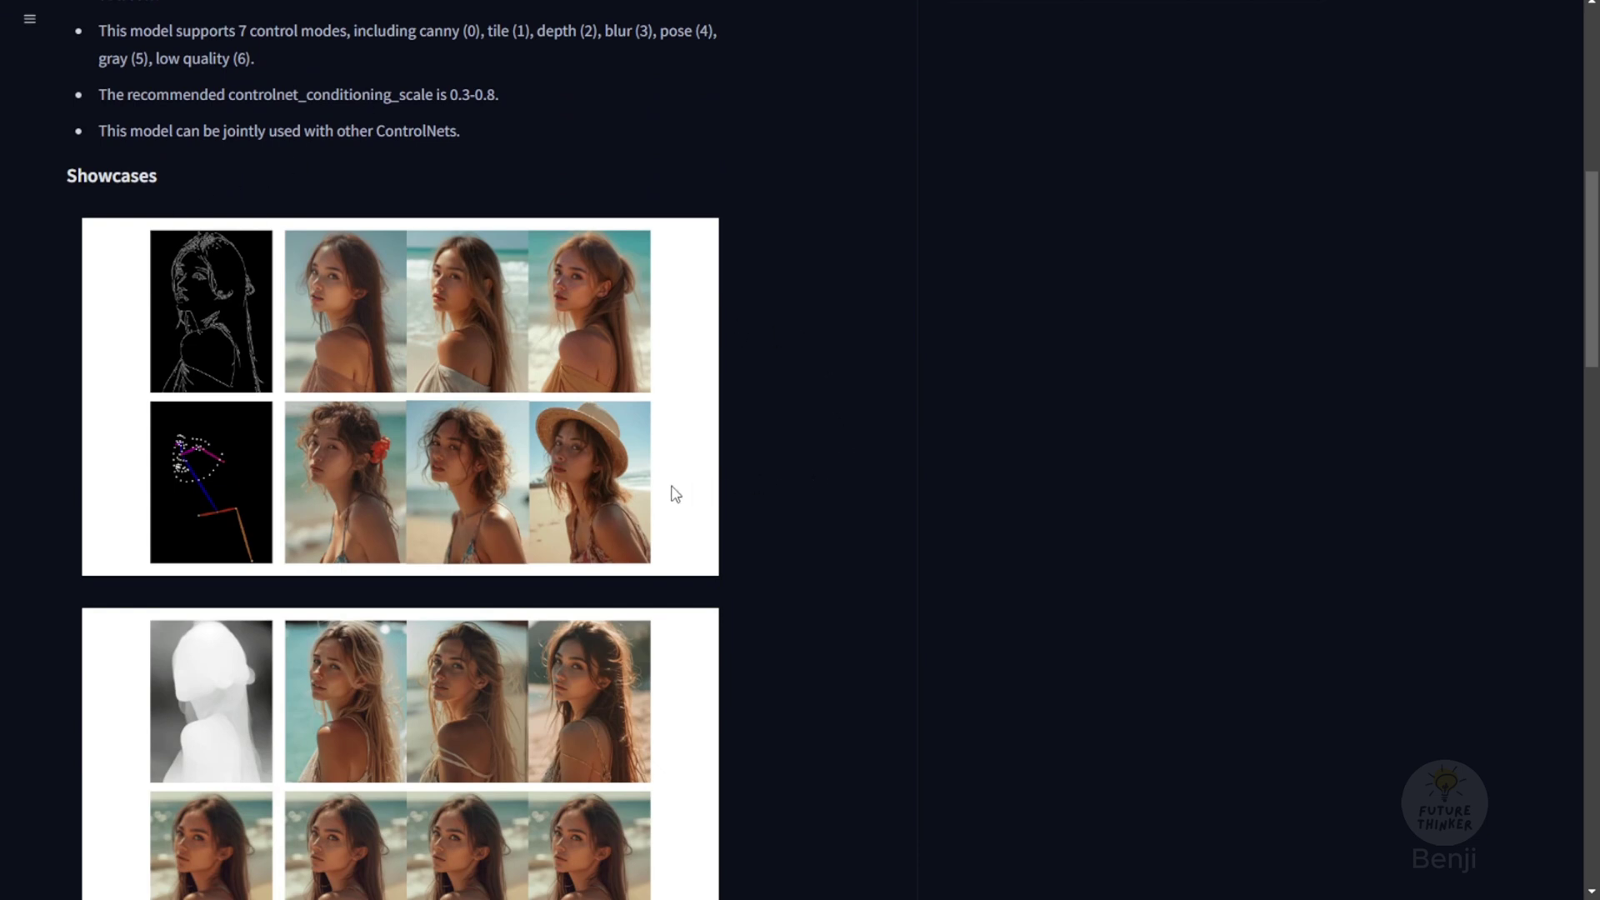
pyautogui.scroll(-1, 675, 493)
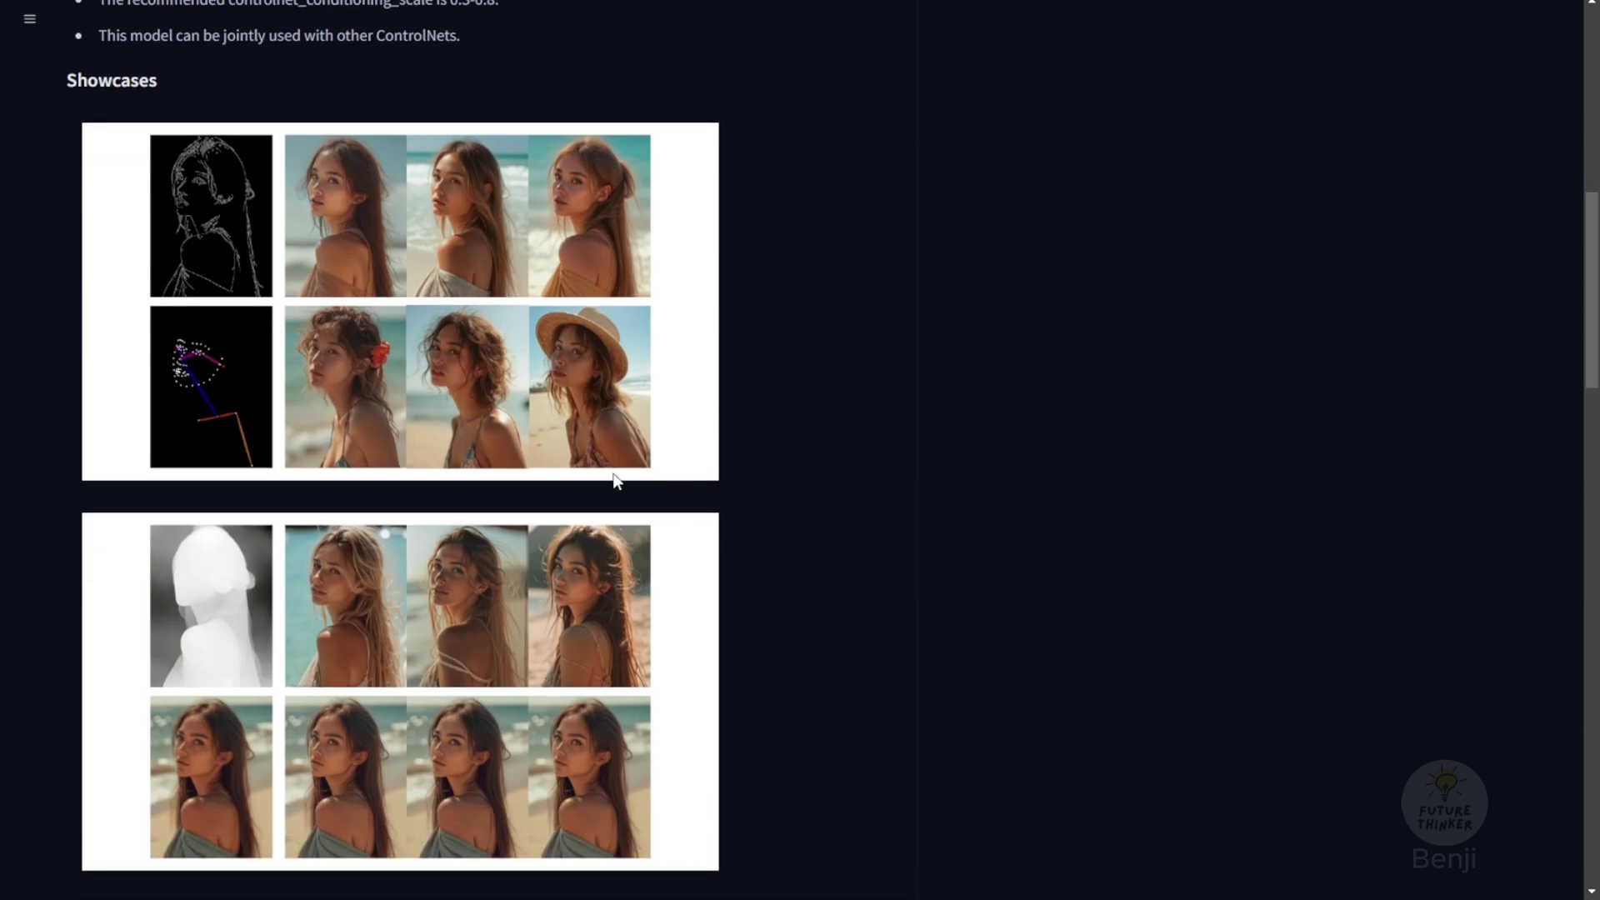
pyautogui.scroll(-3, 667, 485)
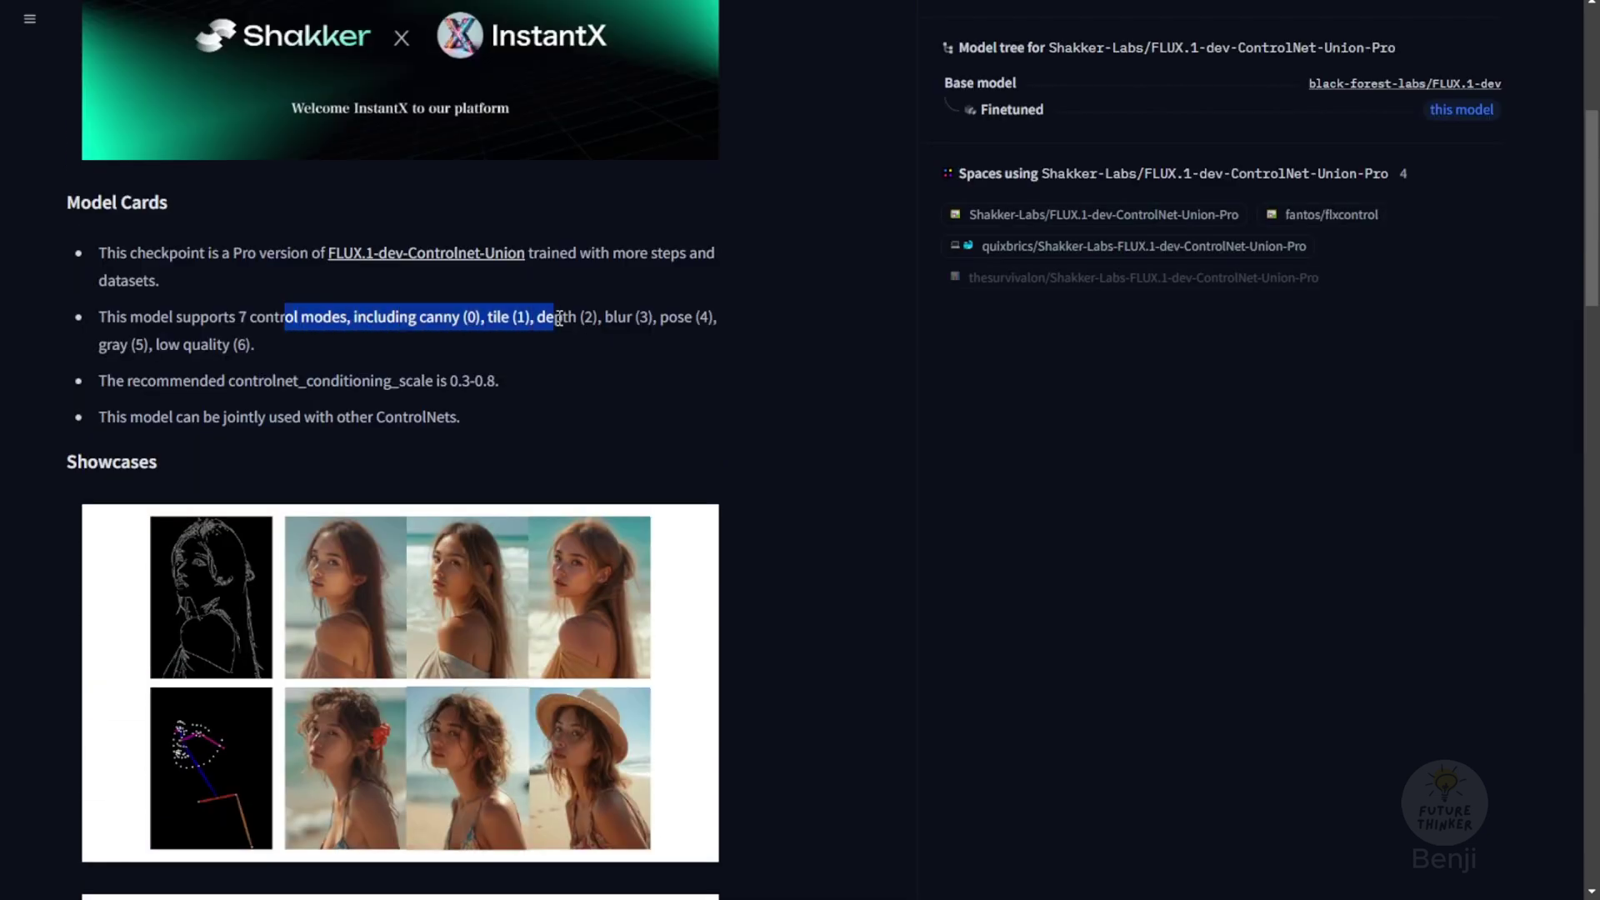
pyautogui.moveTo(474, 343); pyautogui.dragTo(352, 358)
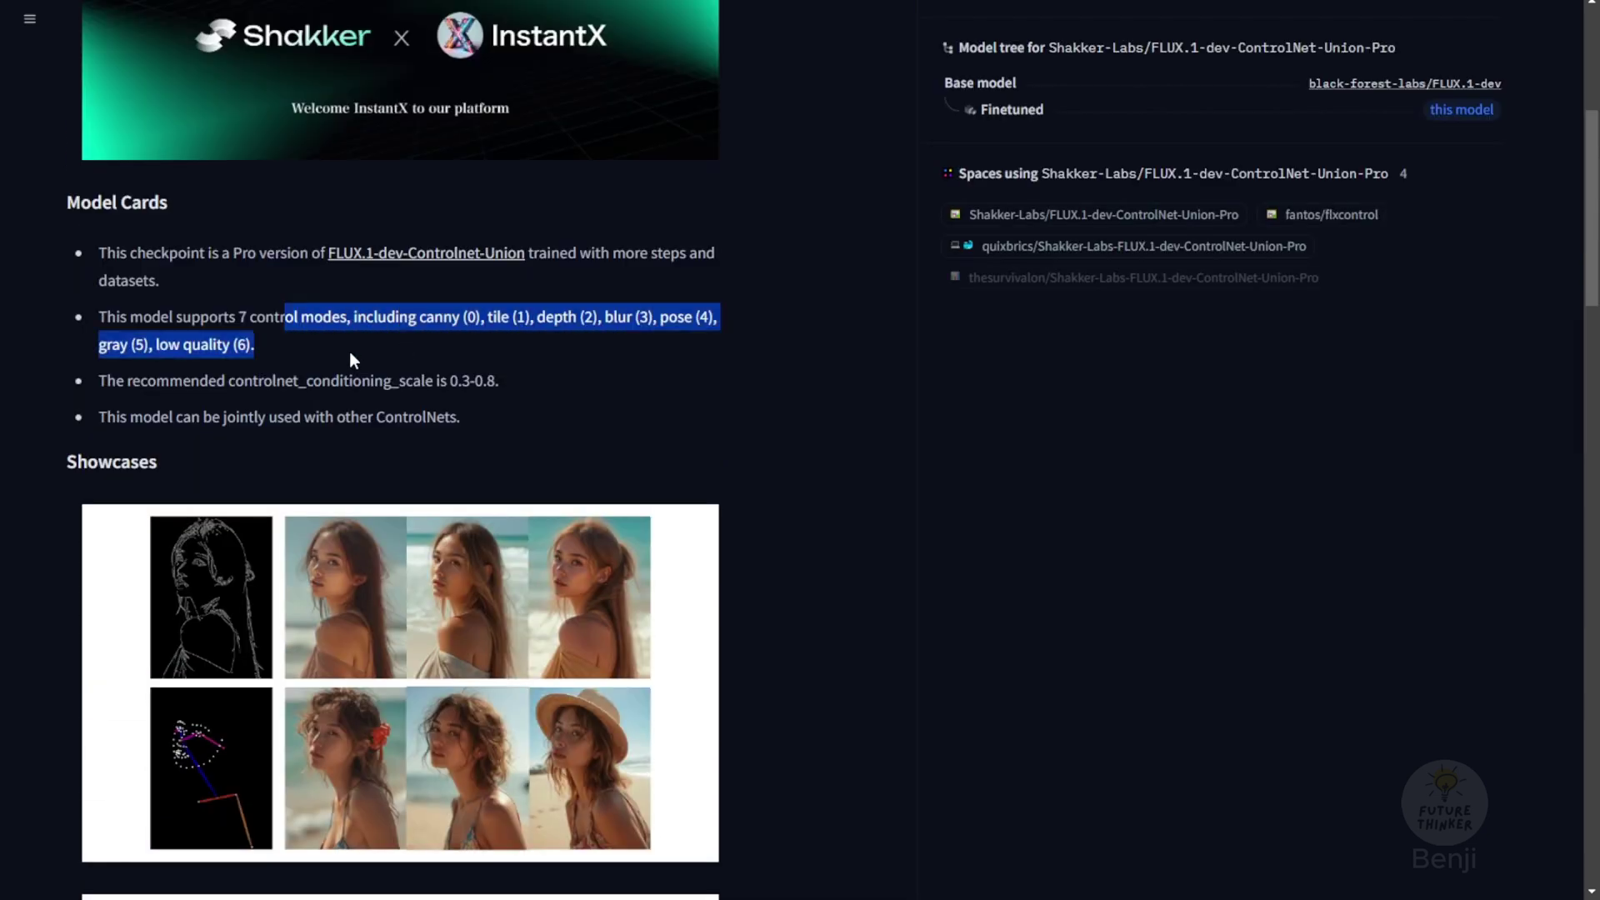
pyautogui.click(453, 354)
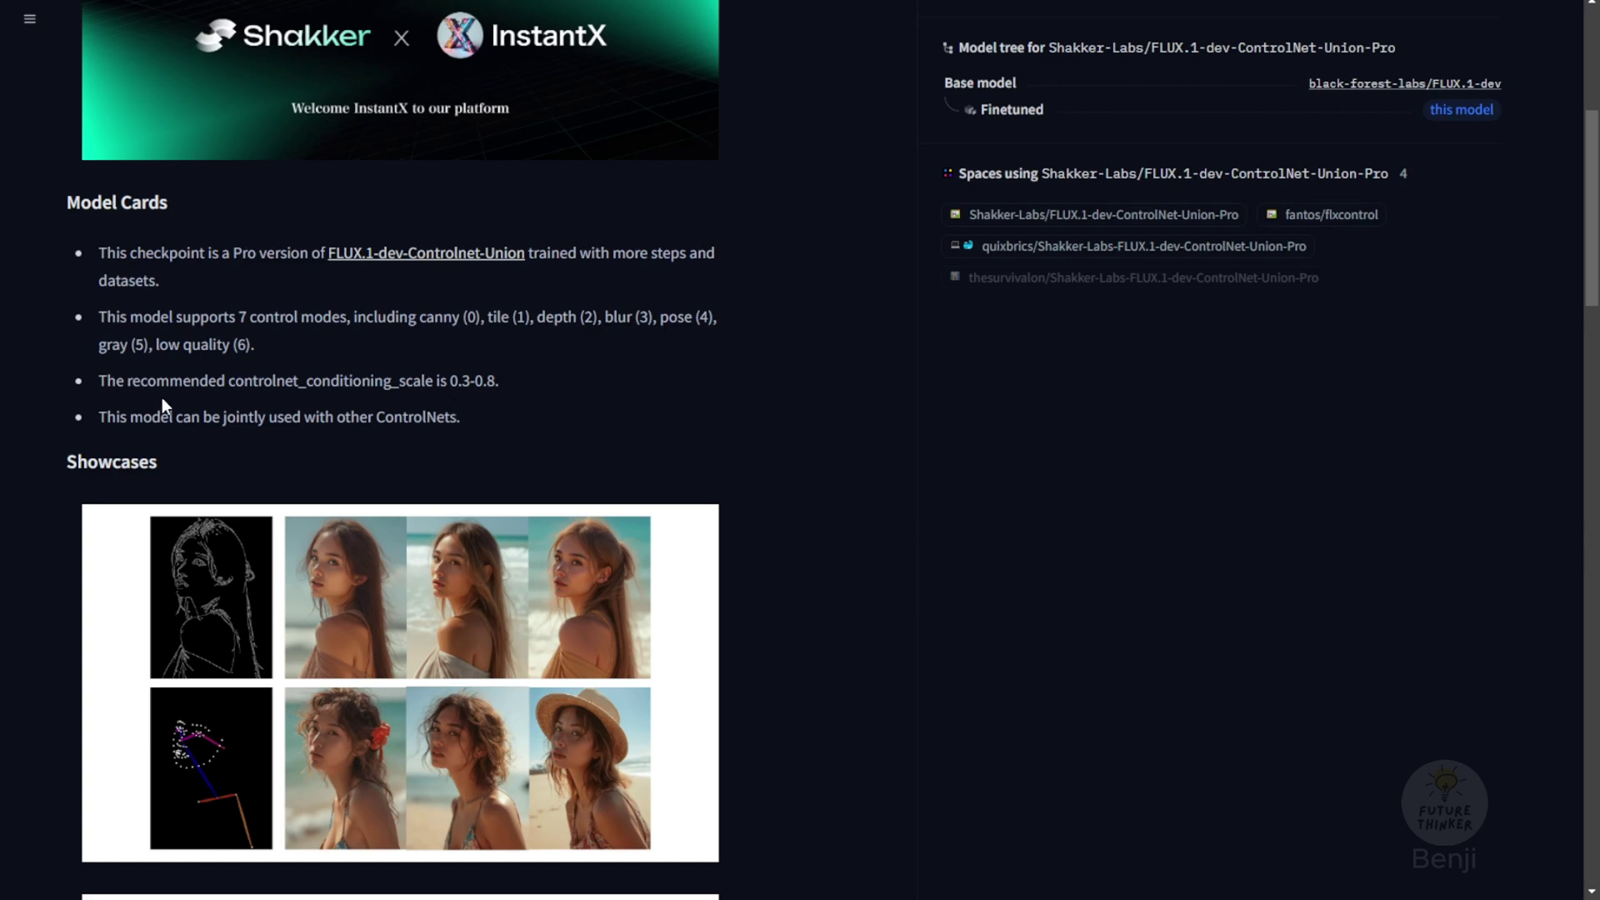
pyautogui.moveTo(106, 382); pyautogui.dragTo(495, 381)
pyautogui.click(487, 384)
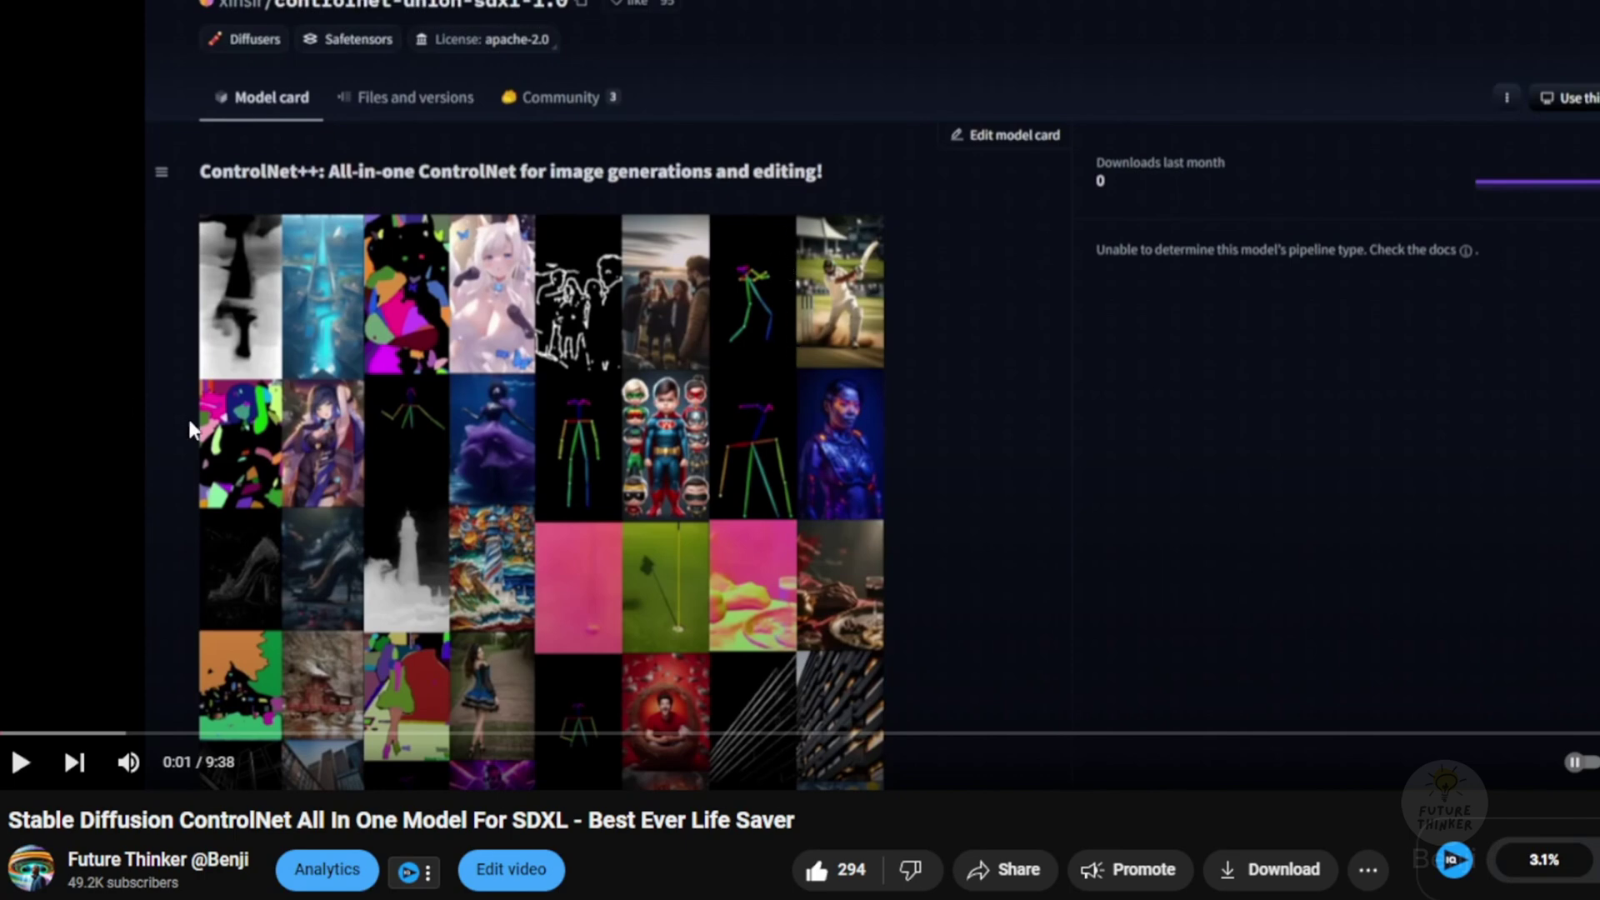
# Review the SDXL all-in-one ControlNet video and the controlnet-union-sdxl-1.0 model page for comparison.
pyautogui.scroll(-1, 190, 425)
pyautogui.moveTo(63, 624); pyautogui.dragTo(259, 623)
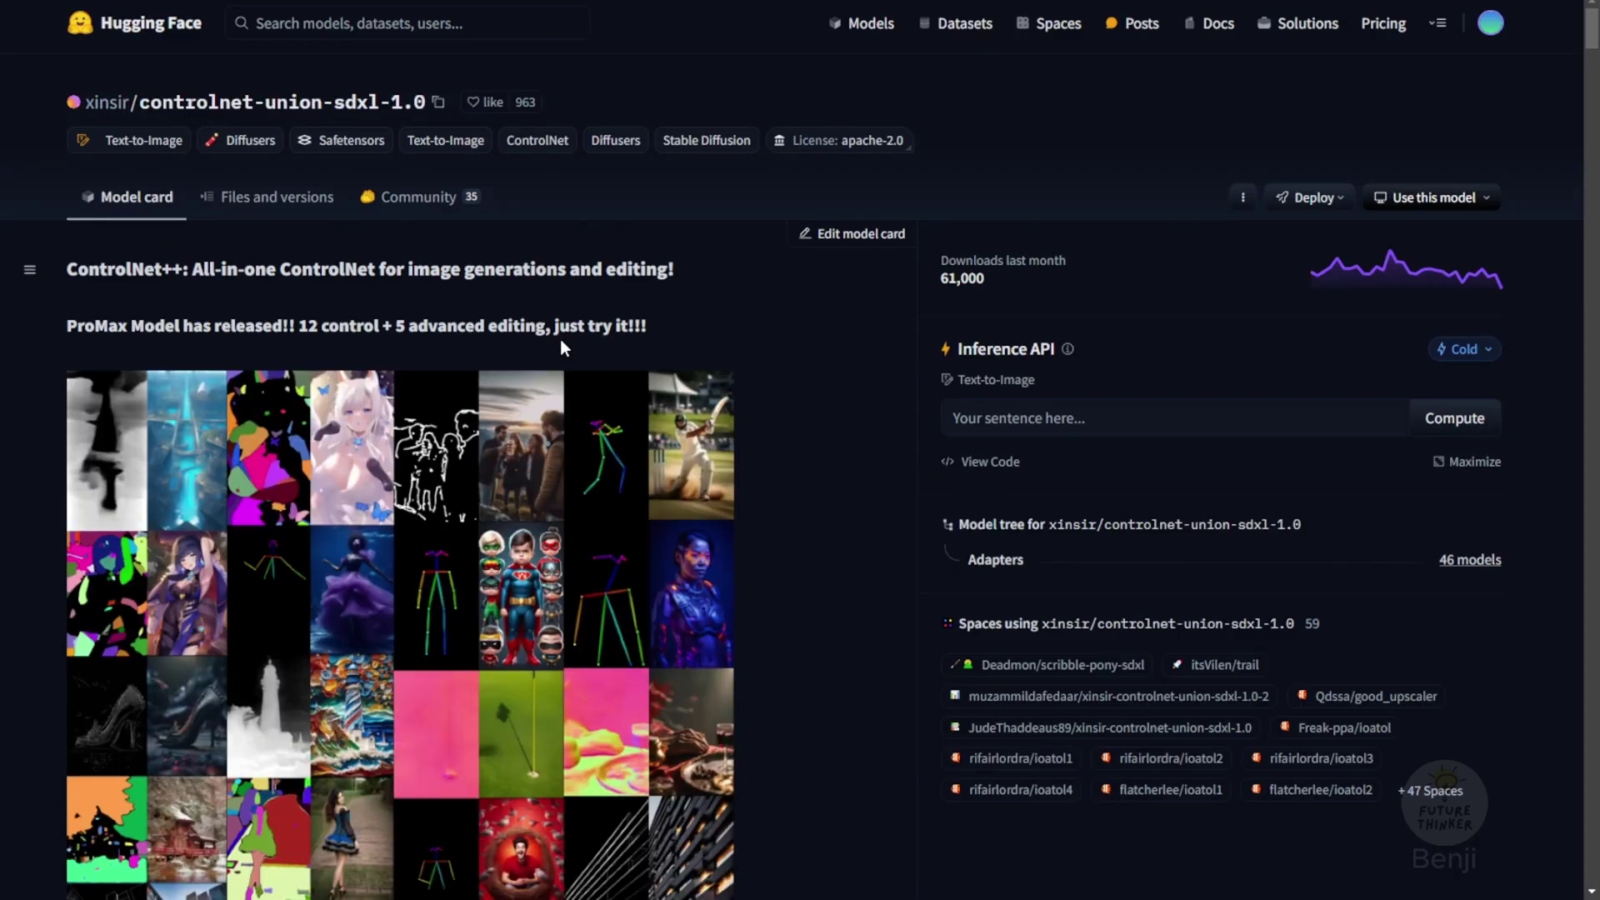
pyautogui.scroll(-3, 554, 436)
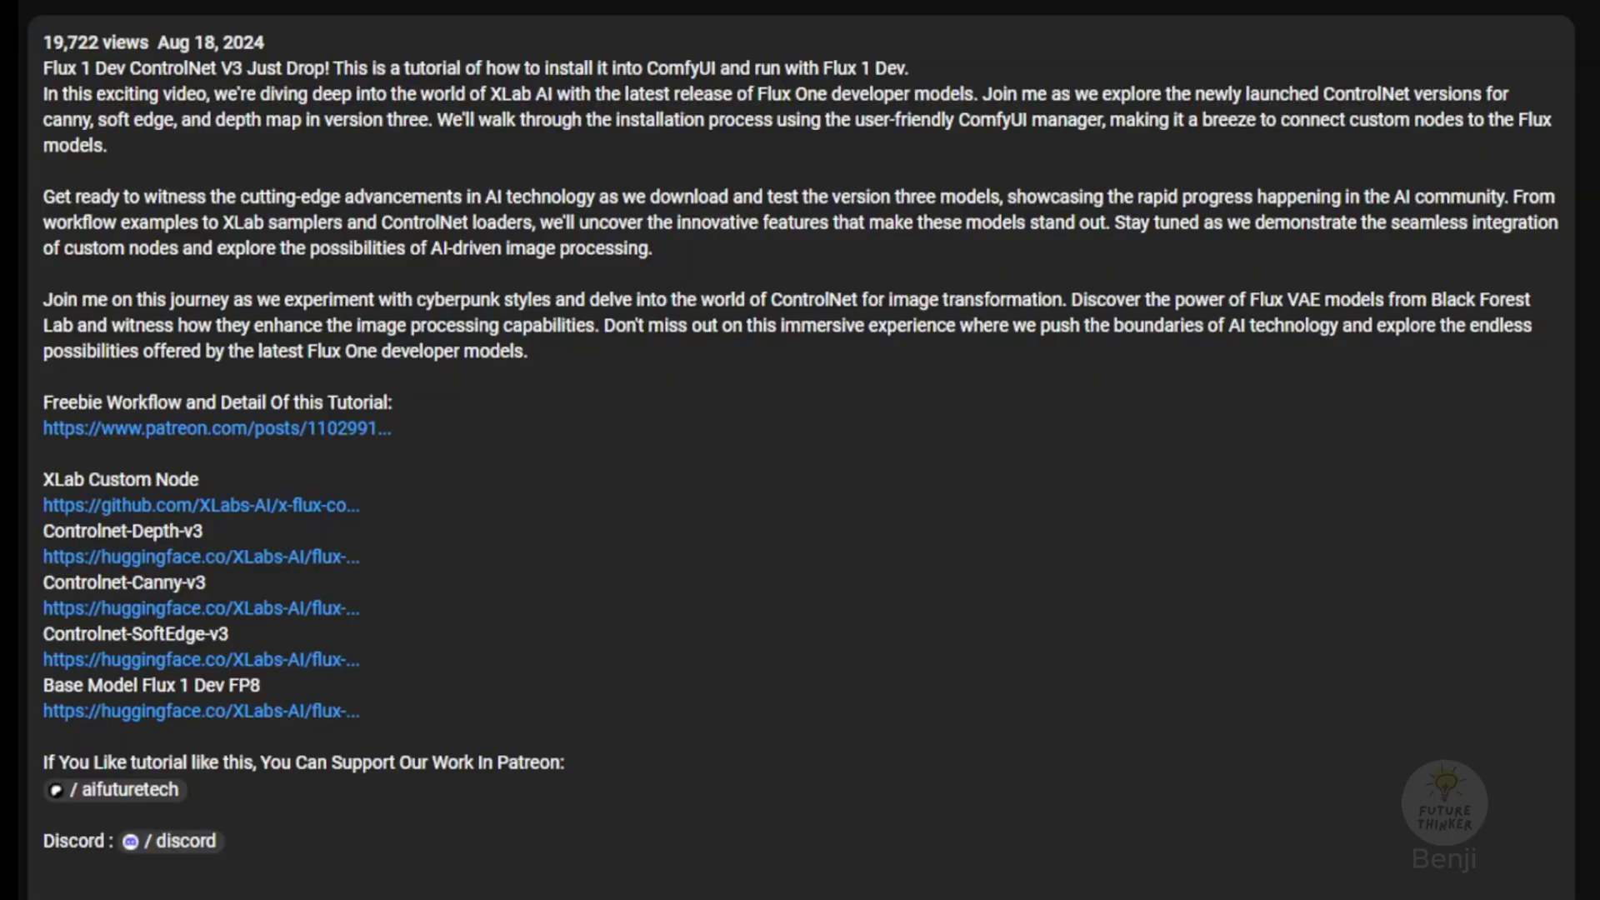
# Review the Flux ControlNet V3 video's title and the XLab Custom Node entry in its description.
pyautogui.scroll(3, 163, 357)
pyautogui.moveTo(107, 296); pyautogui.dragTo(767, 308)
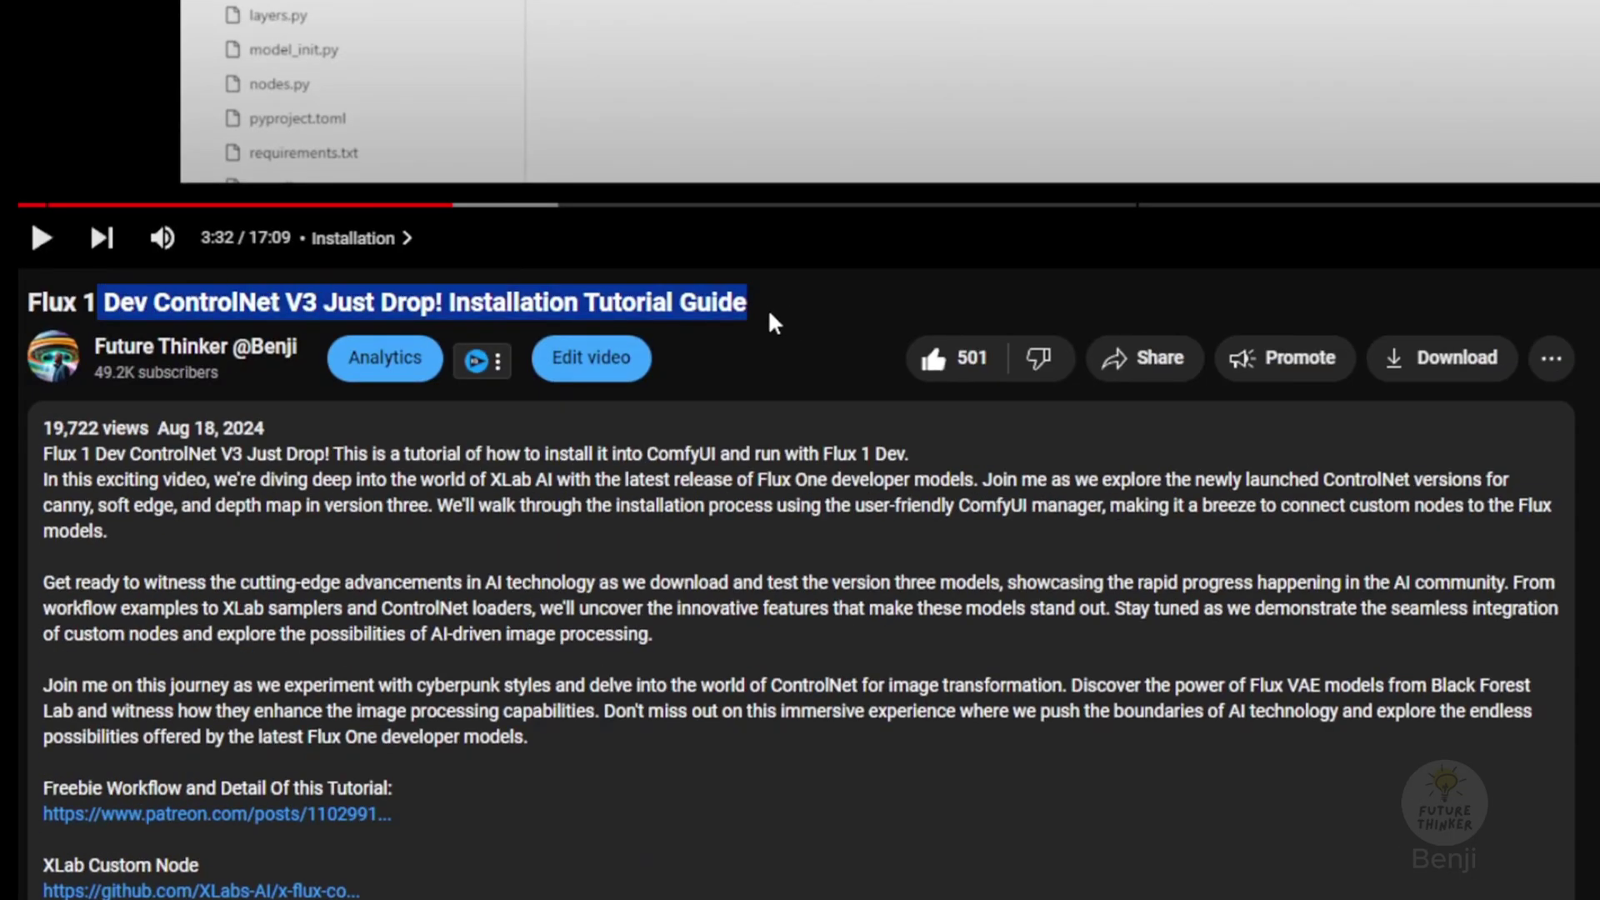
pyautogui.click(768, 308)
pyautogui.scroll(-3, 218, 731)
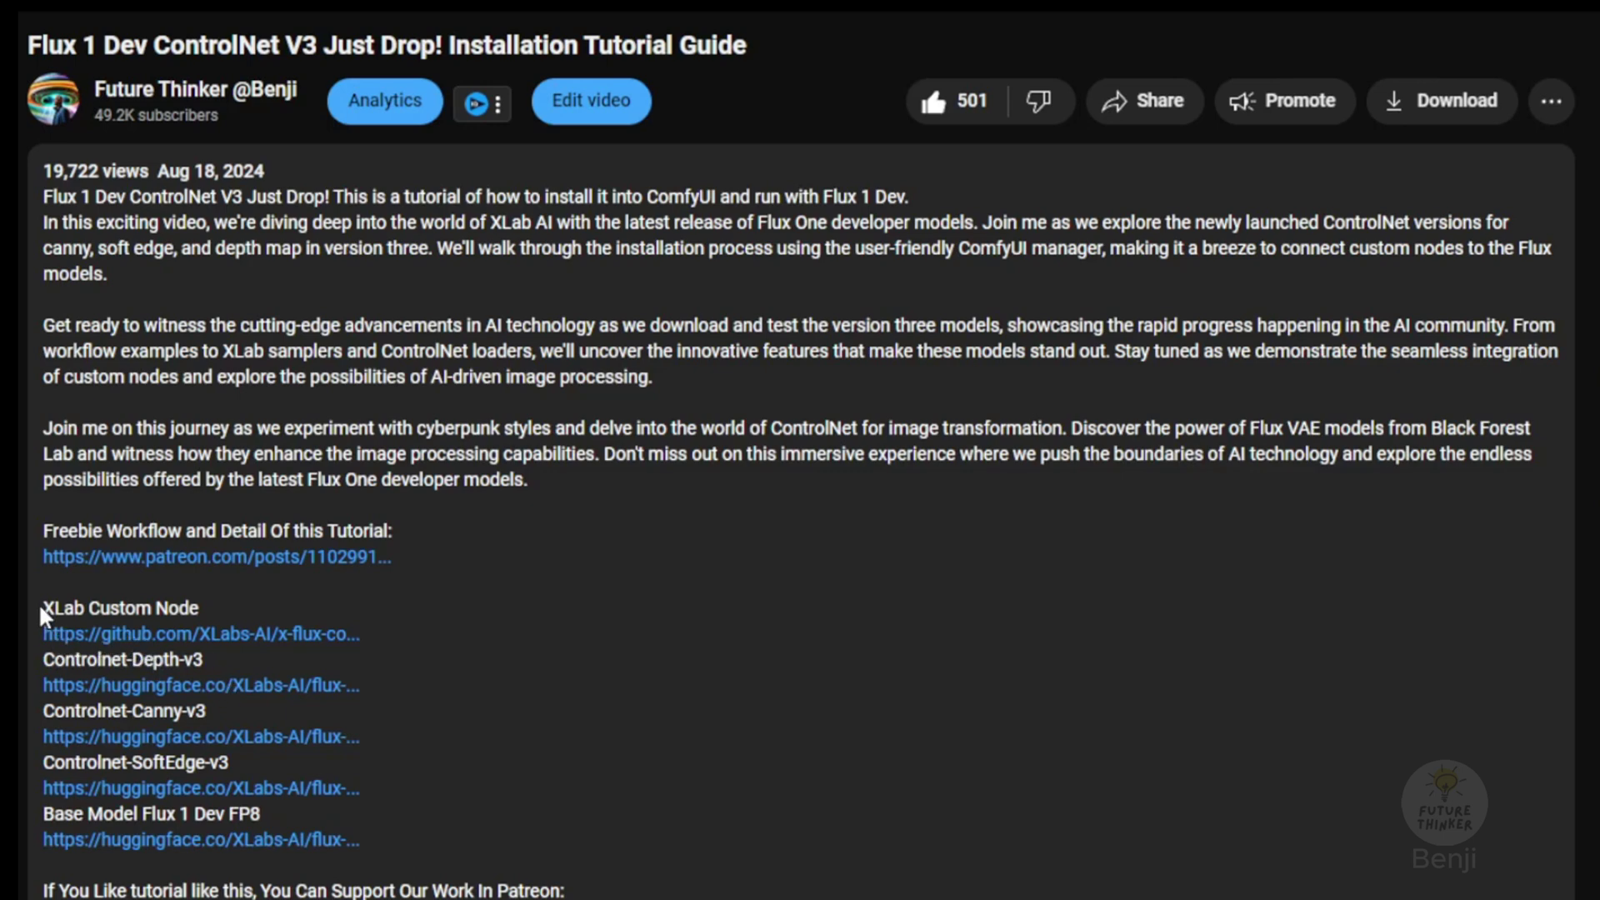
pyautogui.moveTo(39, 607); pyautogui.dragTo(238, 609)
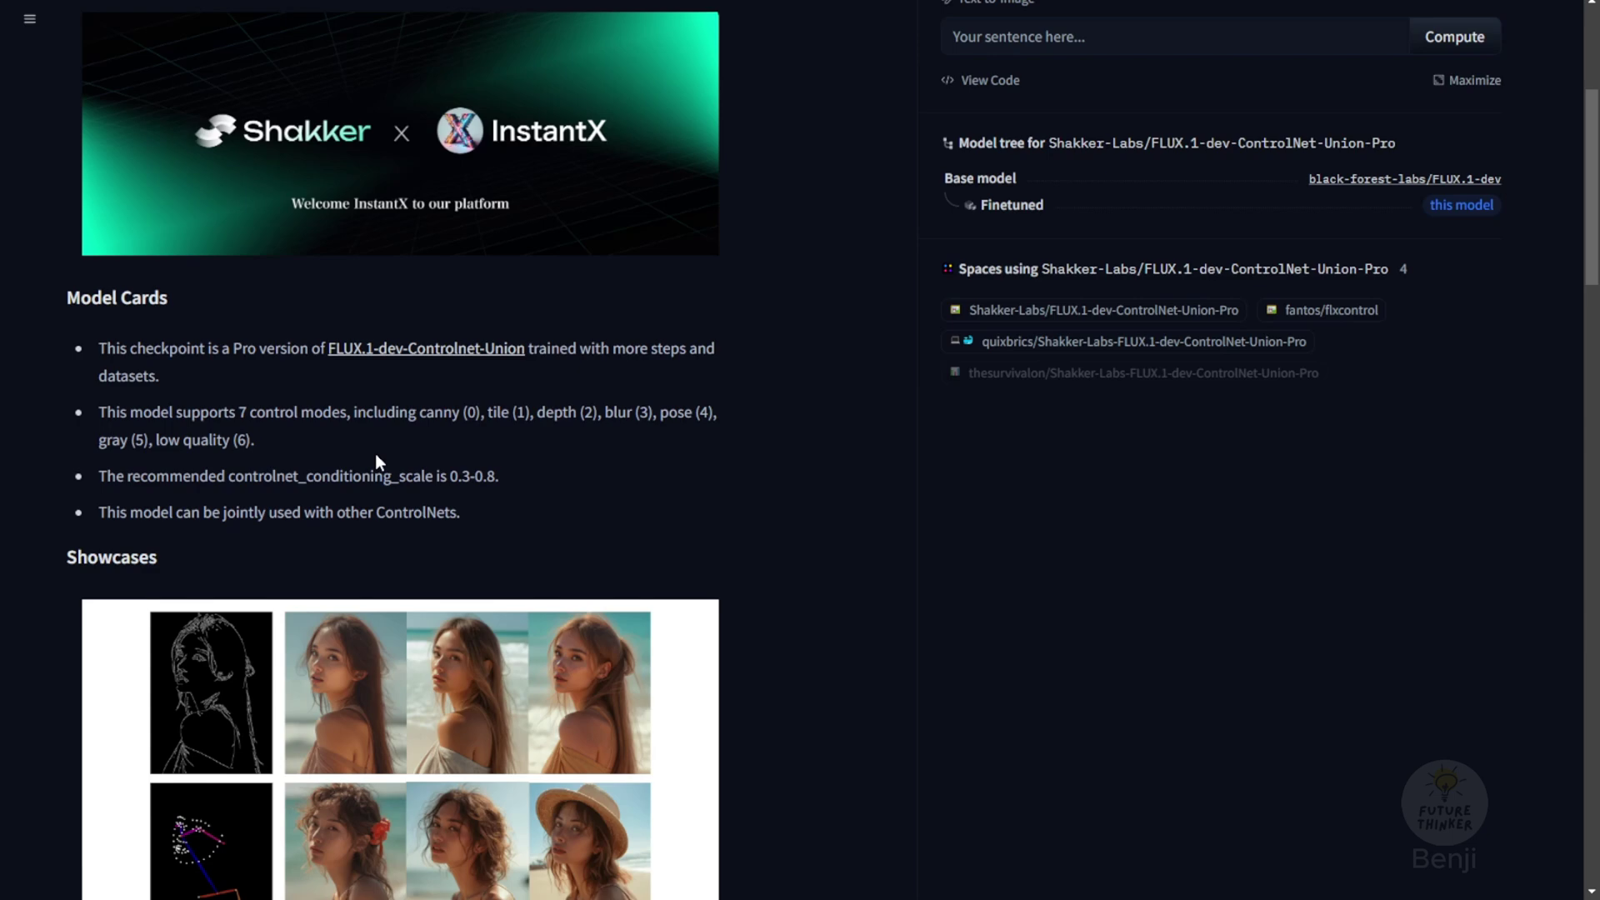
# Return to the FLUX.1-dev-ControlNet-Union-Pro page on Hugging Face and open its files and versions.
pyautogui.scroll(1, 517, 392)
pyautogui.scroll(5, 524, 398)
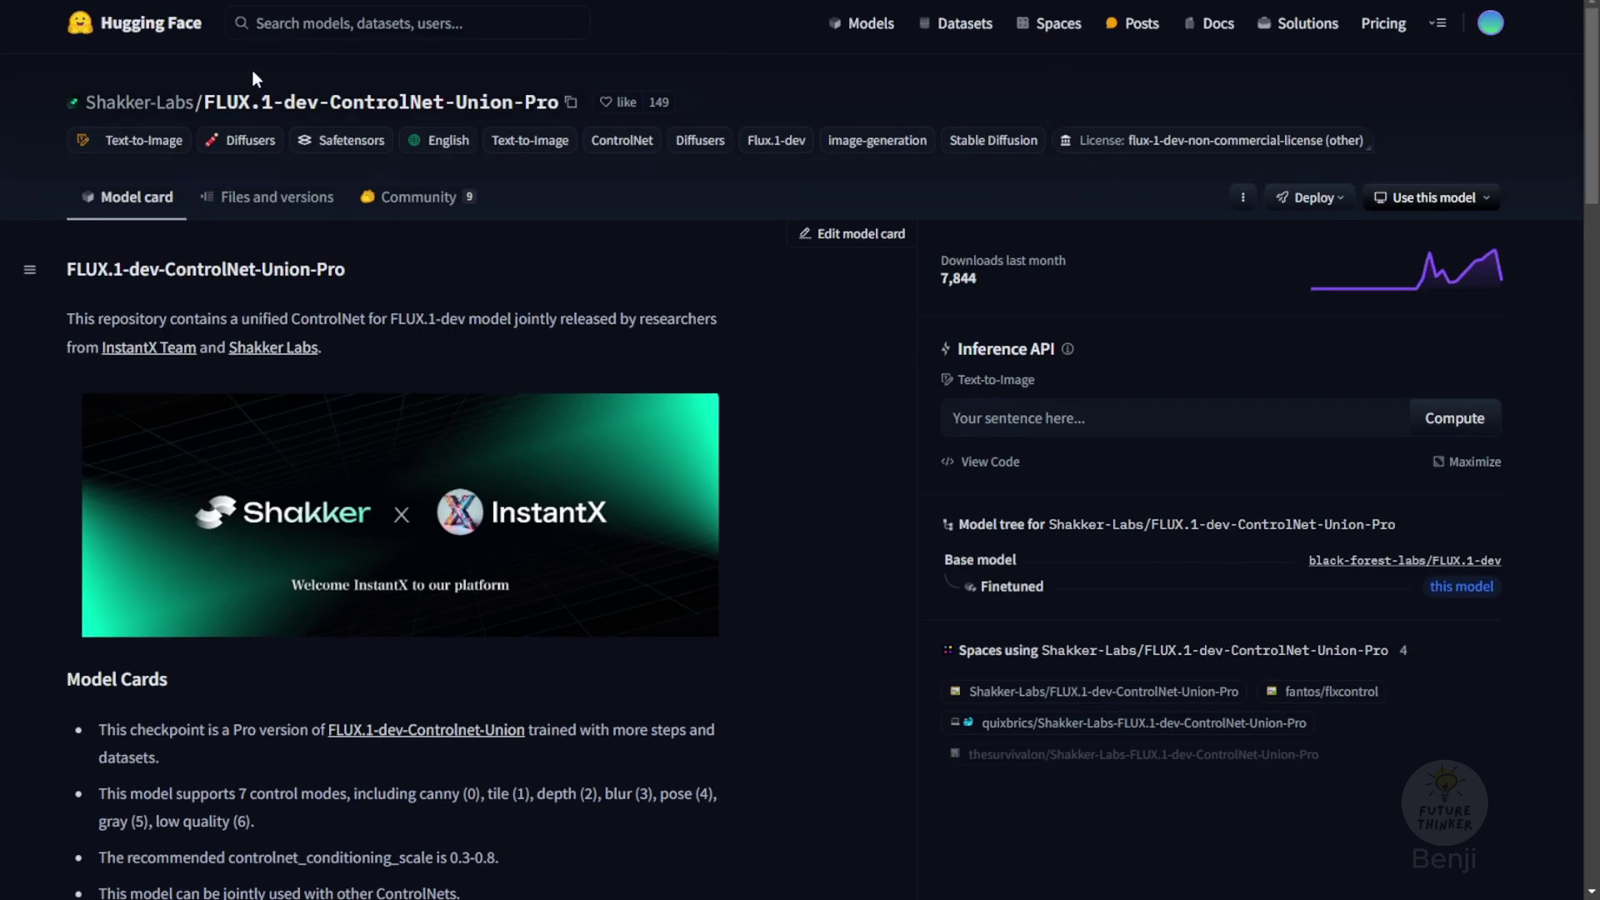
pyautogui.click(340, 209)
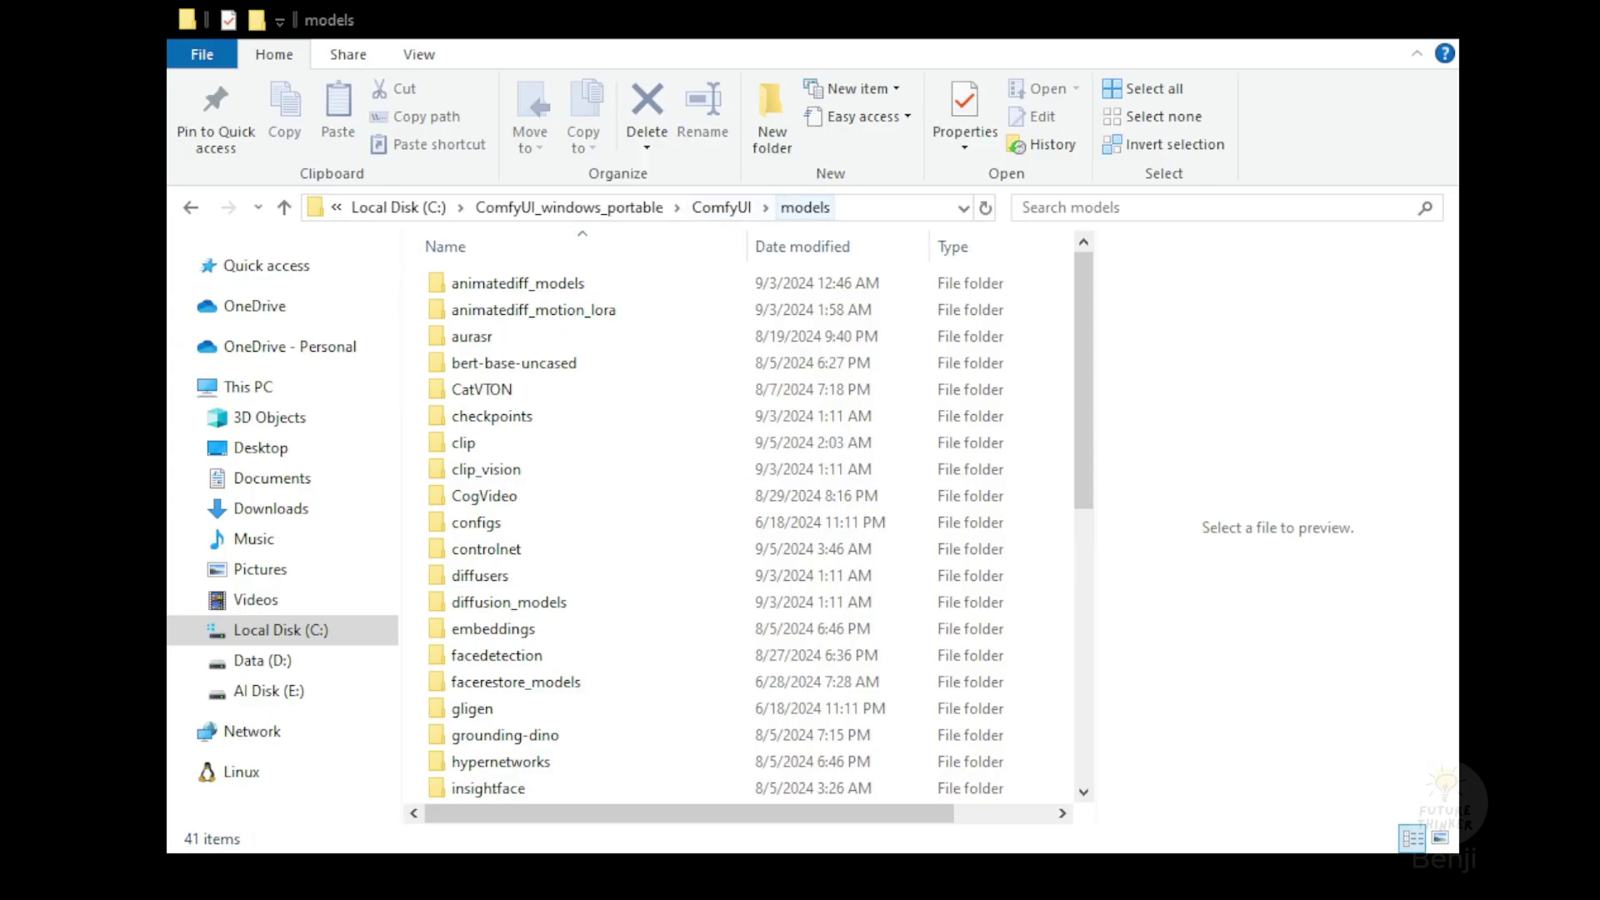
# In File Explorer, open the Flux subfolder of the controlnet folder within ComfyUI's models folder.
pyautogui.click(721, 208)
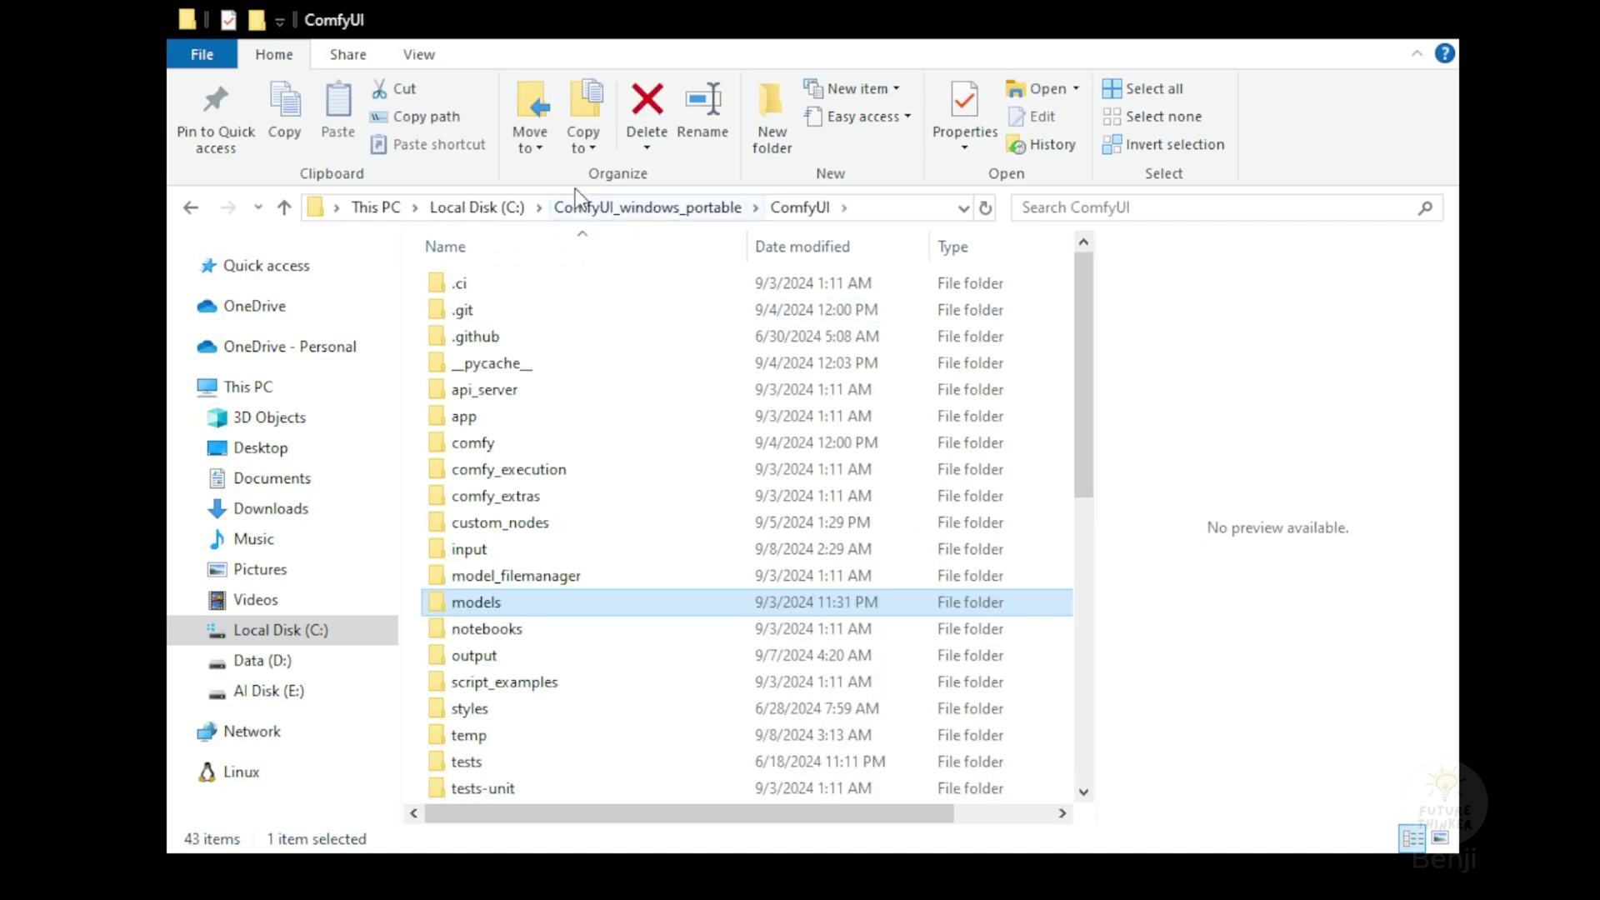
pyautogui.doubleClick(483, 602)
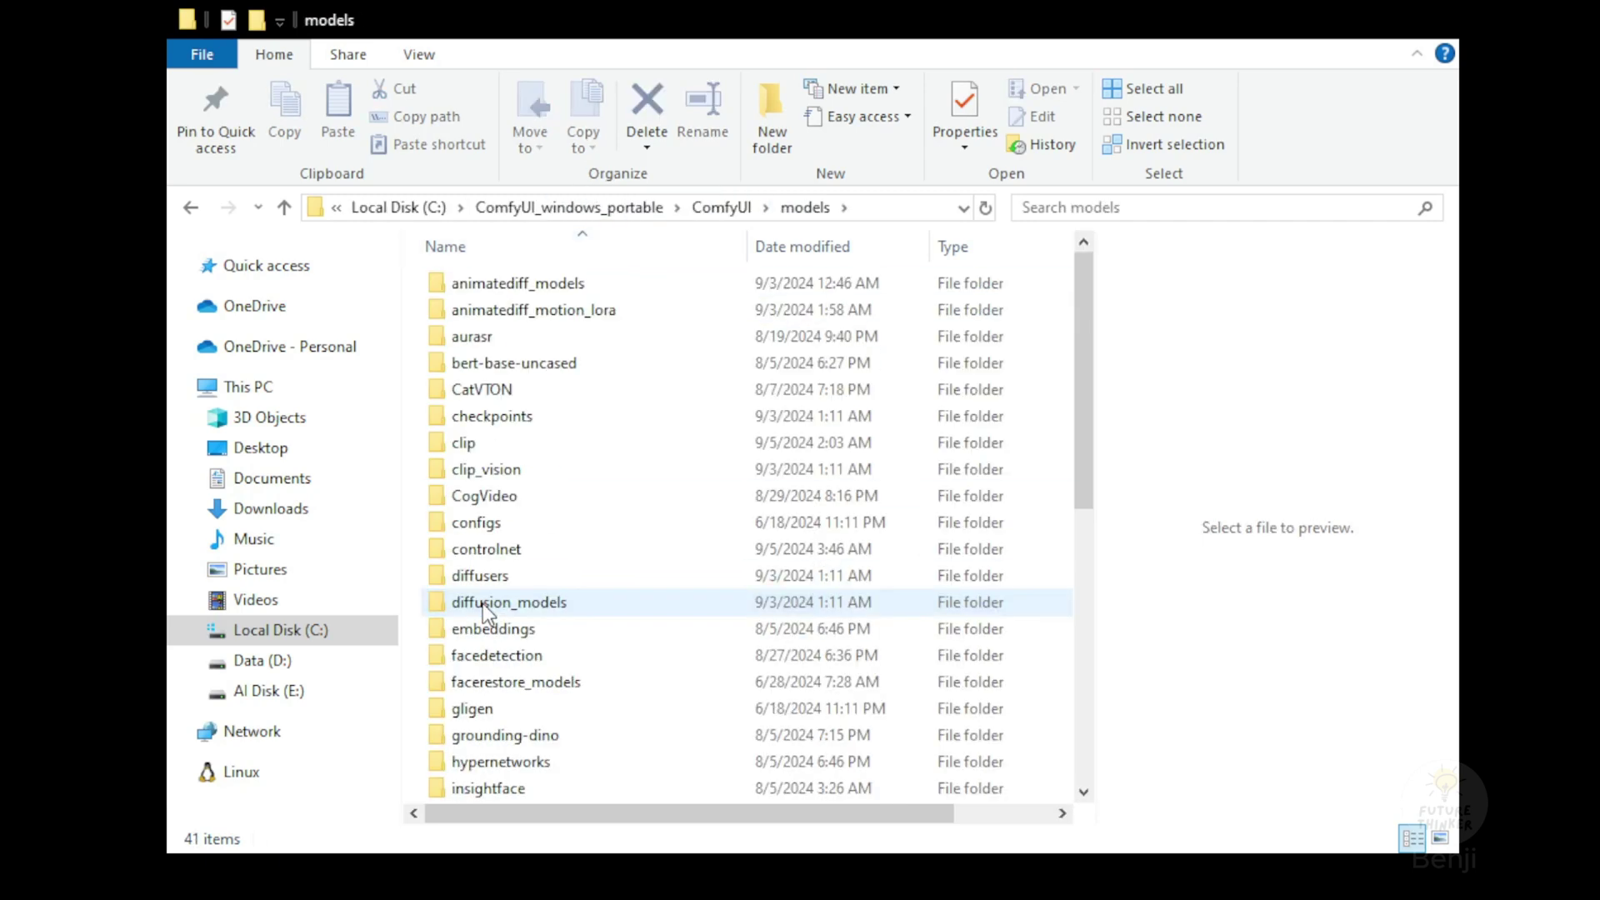
pyautogui.doubleClick(500, 550)
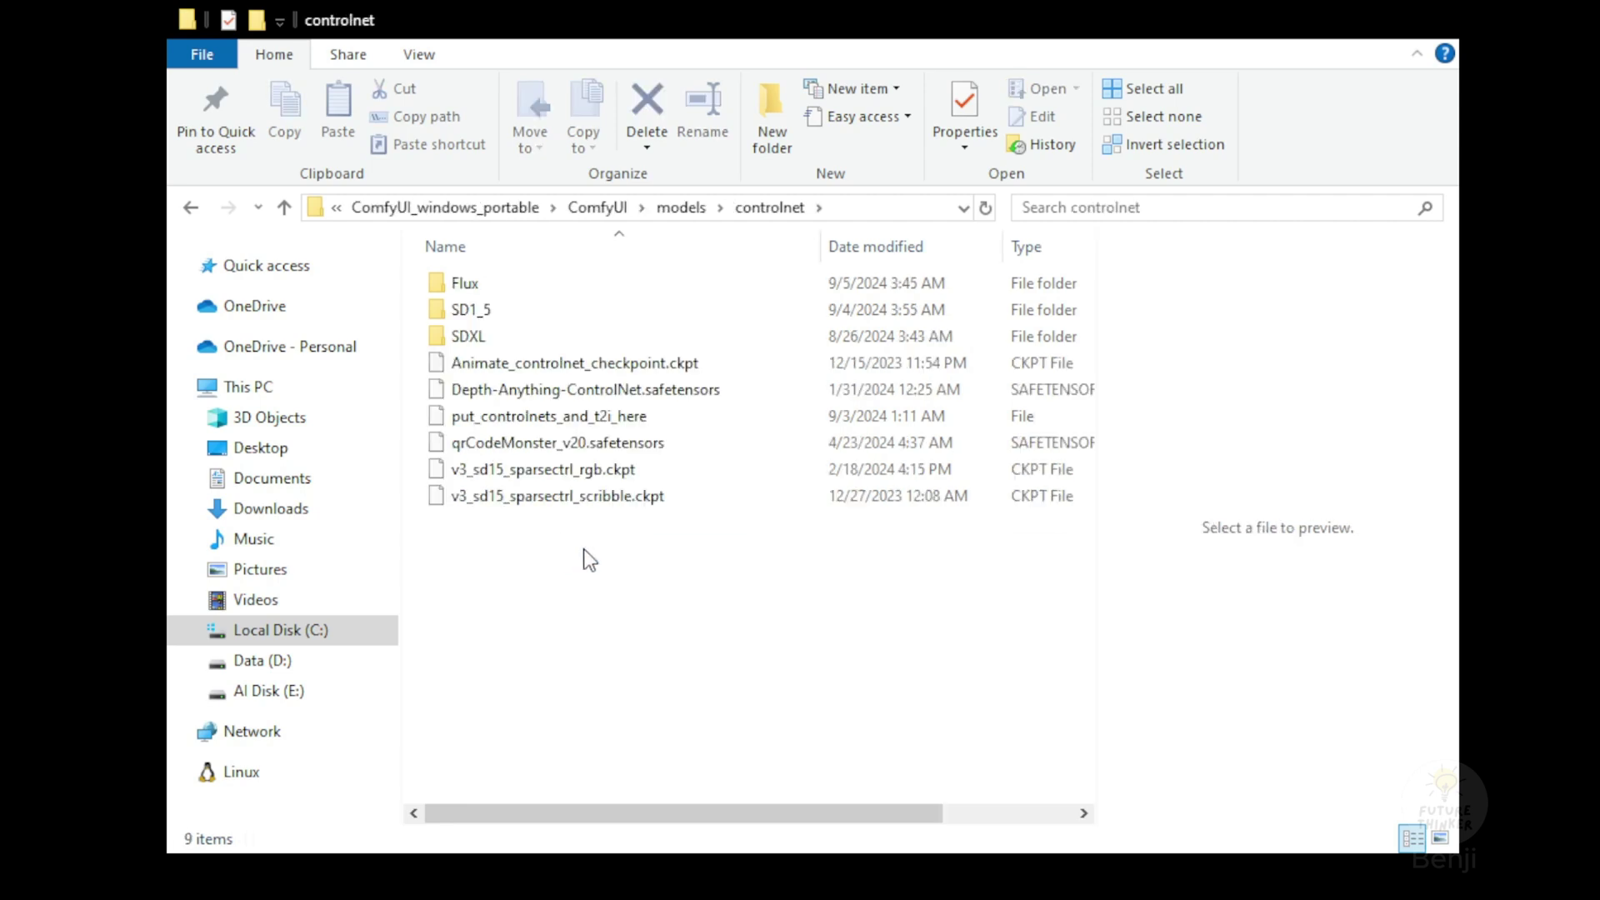
pyautogui.doubleClick(482, 283)
pyautogui.click(460, 292)
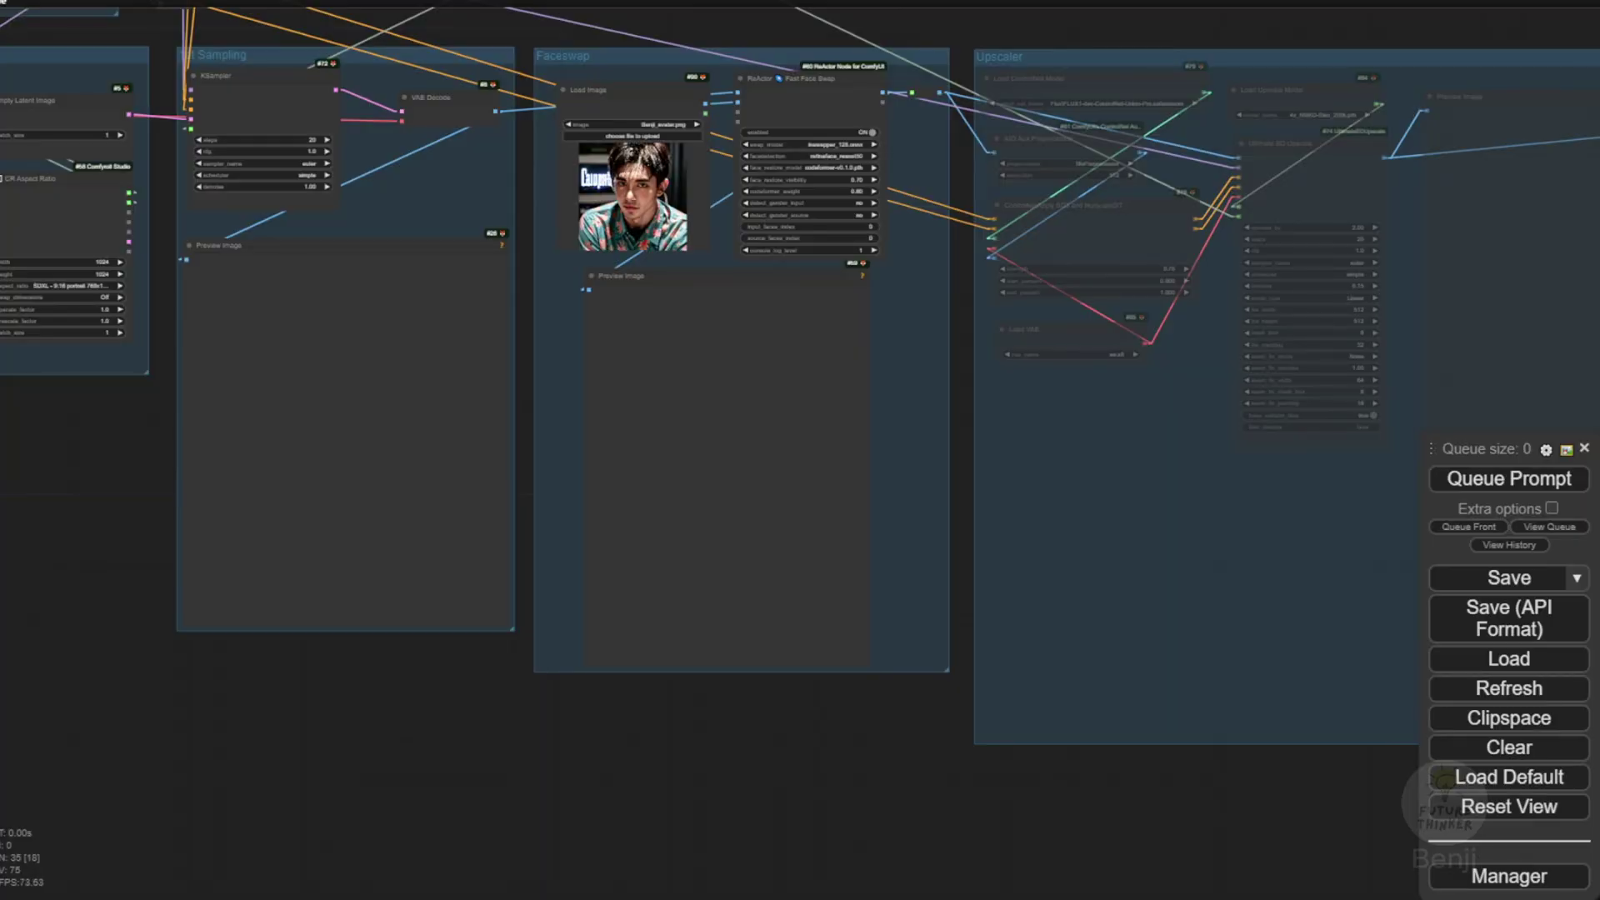
# Survey the whole ComfyUI workflow graph and focus on the Flux Loader And Config group.
pyautogui.scroll(-5, 538, 812)
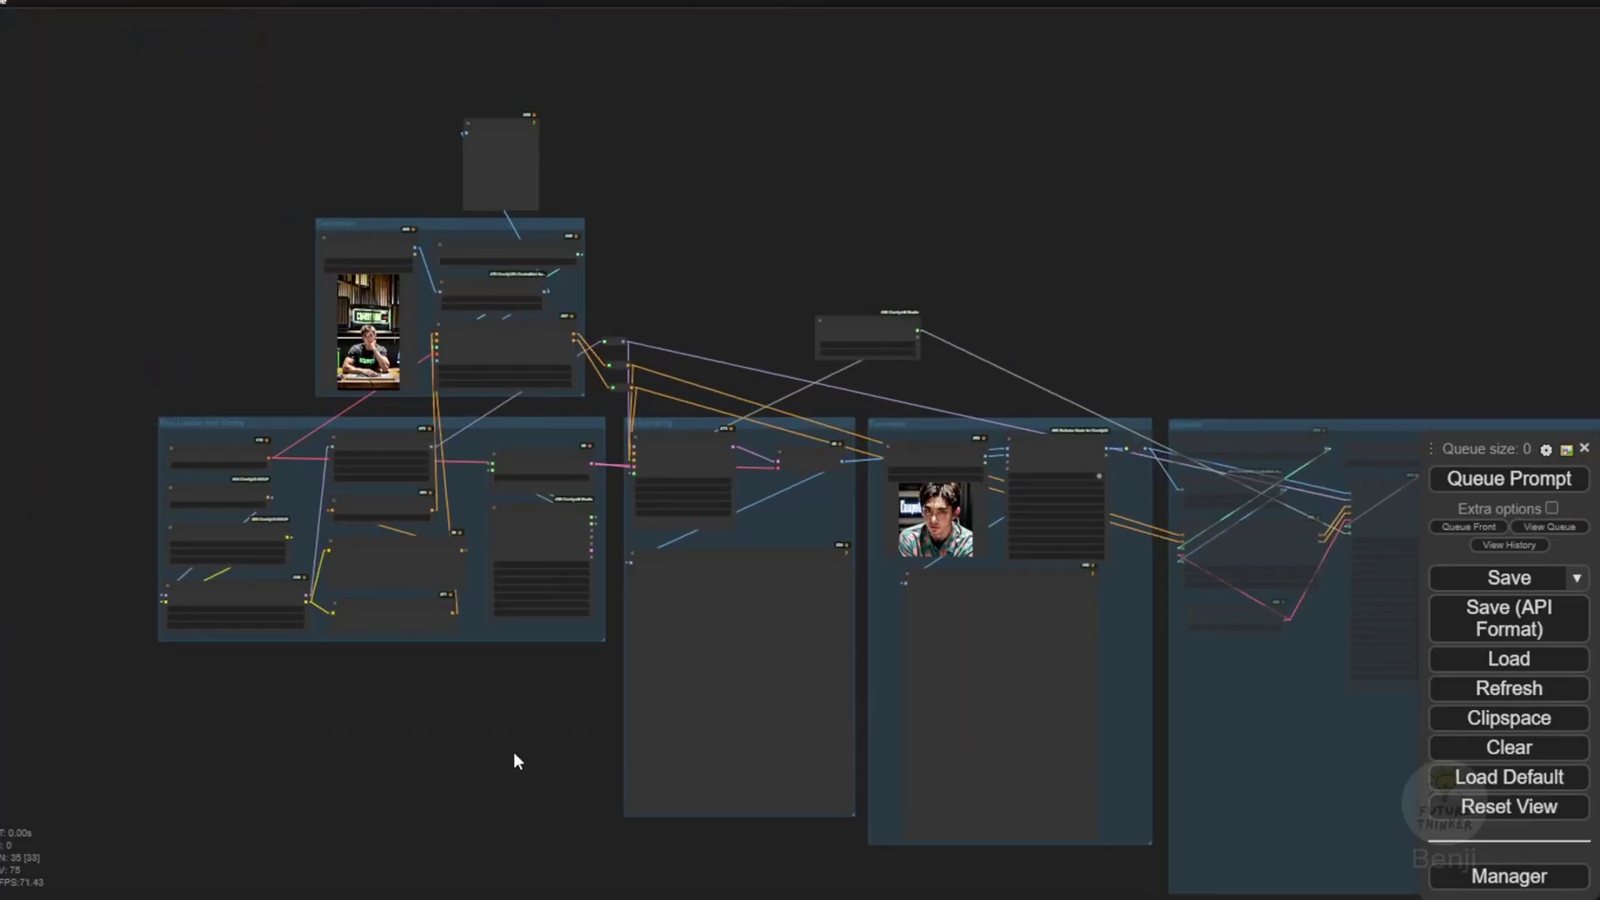
pyautogui.moveTo(497, 720); pyautogui.dragTo(395, 701)
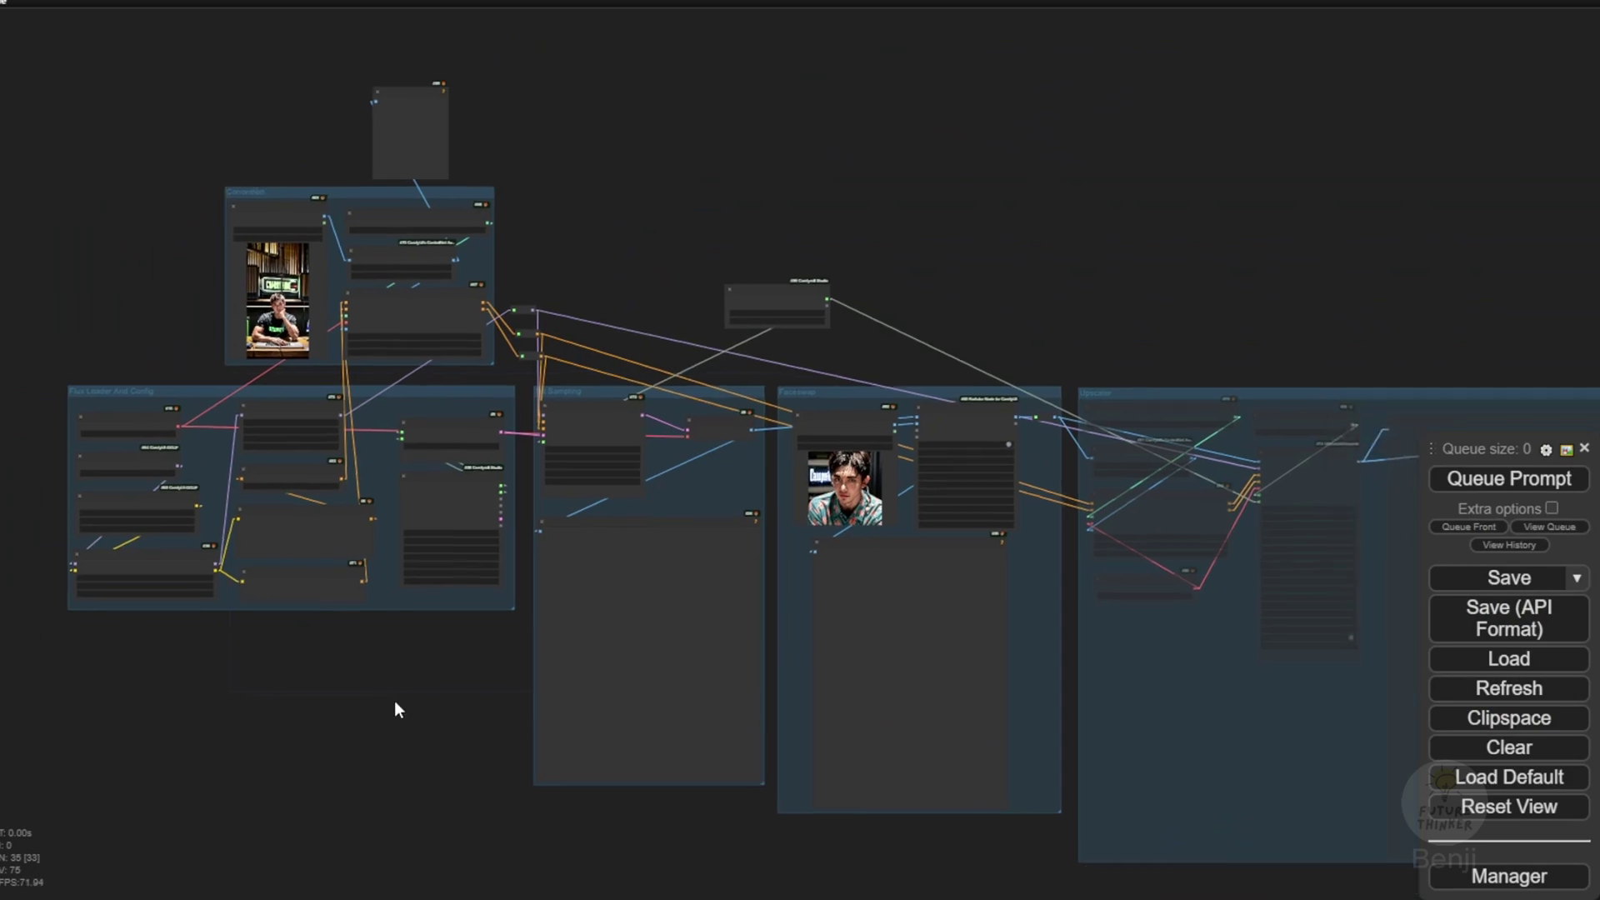
pyautogui.scroll(8, 391, 700)
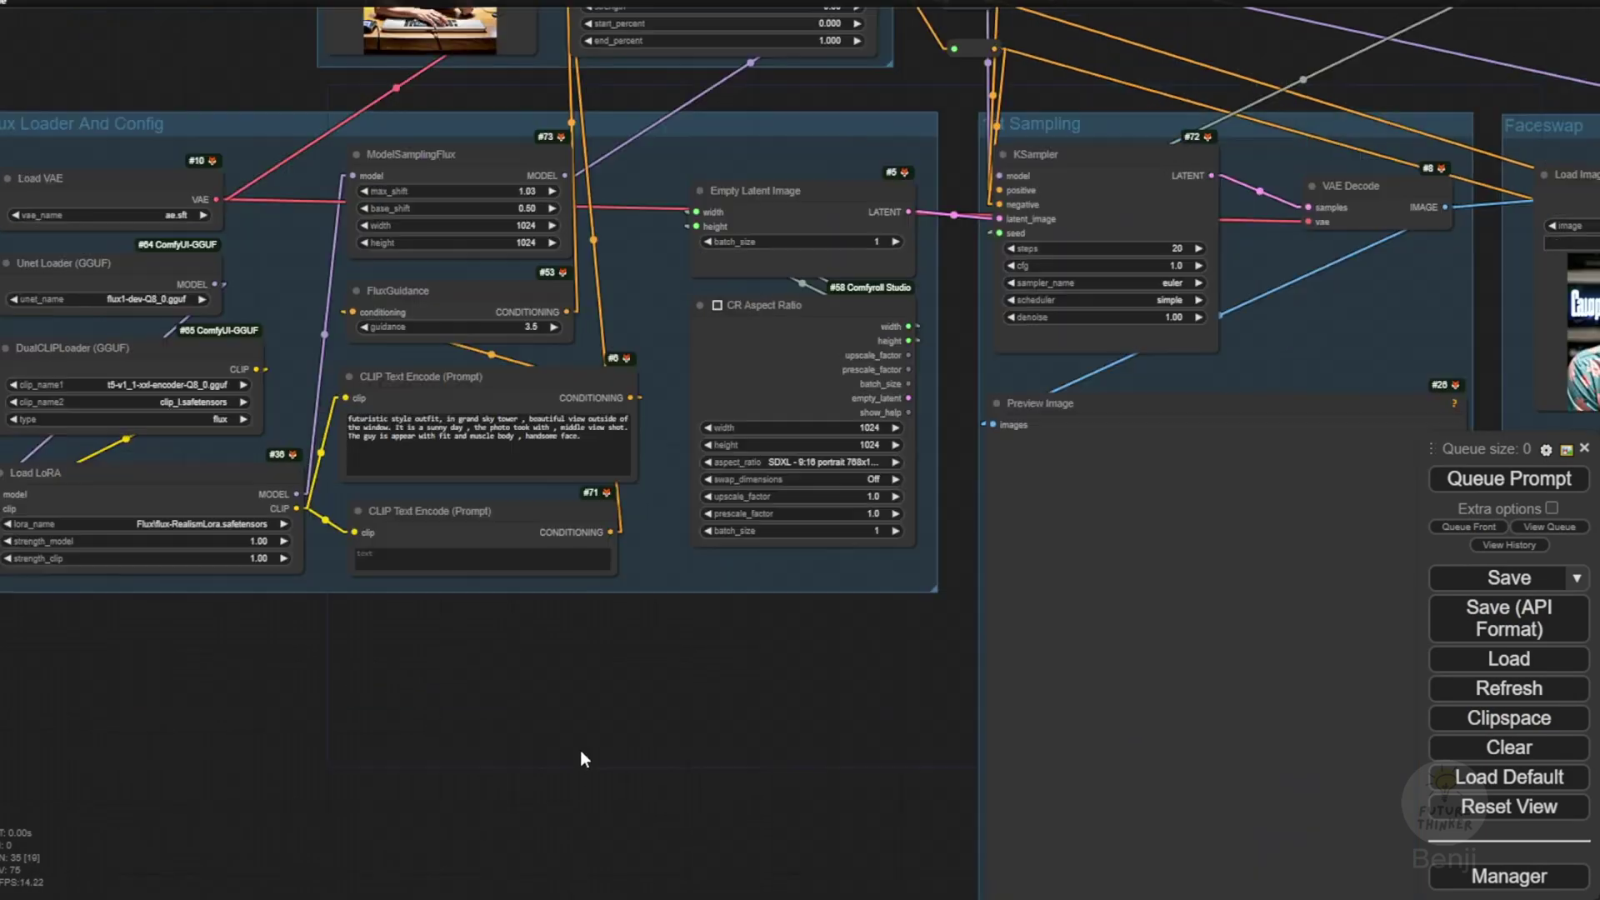
pyautogui.scroll(5, 318, 690)
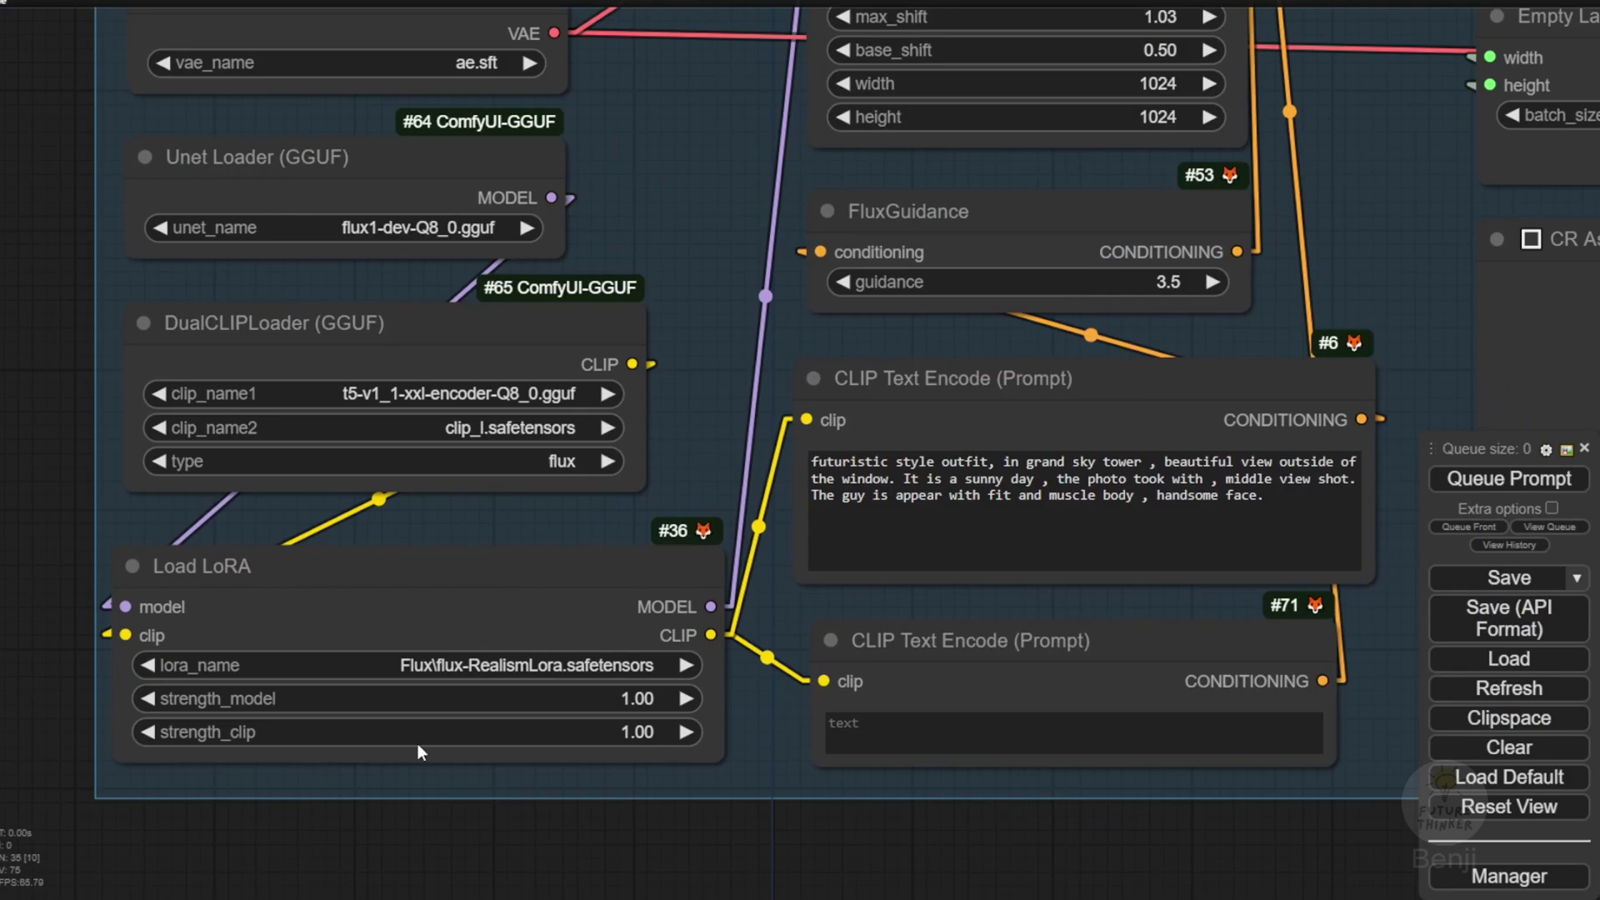
# Examine the Unet Loader, DualCLIPLoader and Load LoRA nodes, followed by the text prompt, FluxGuidance and ModelSamplingFlux nodes.
pyautogui.moveTo(37, 169); pyautogui.dragTo(48, 253)
pyautogui.click(189, 238)
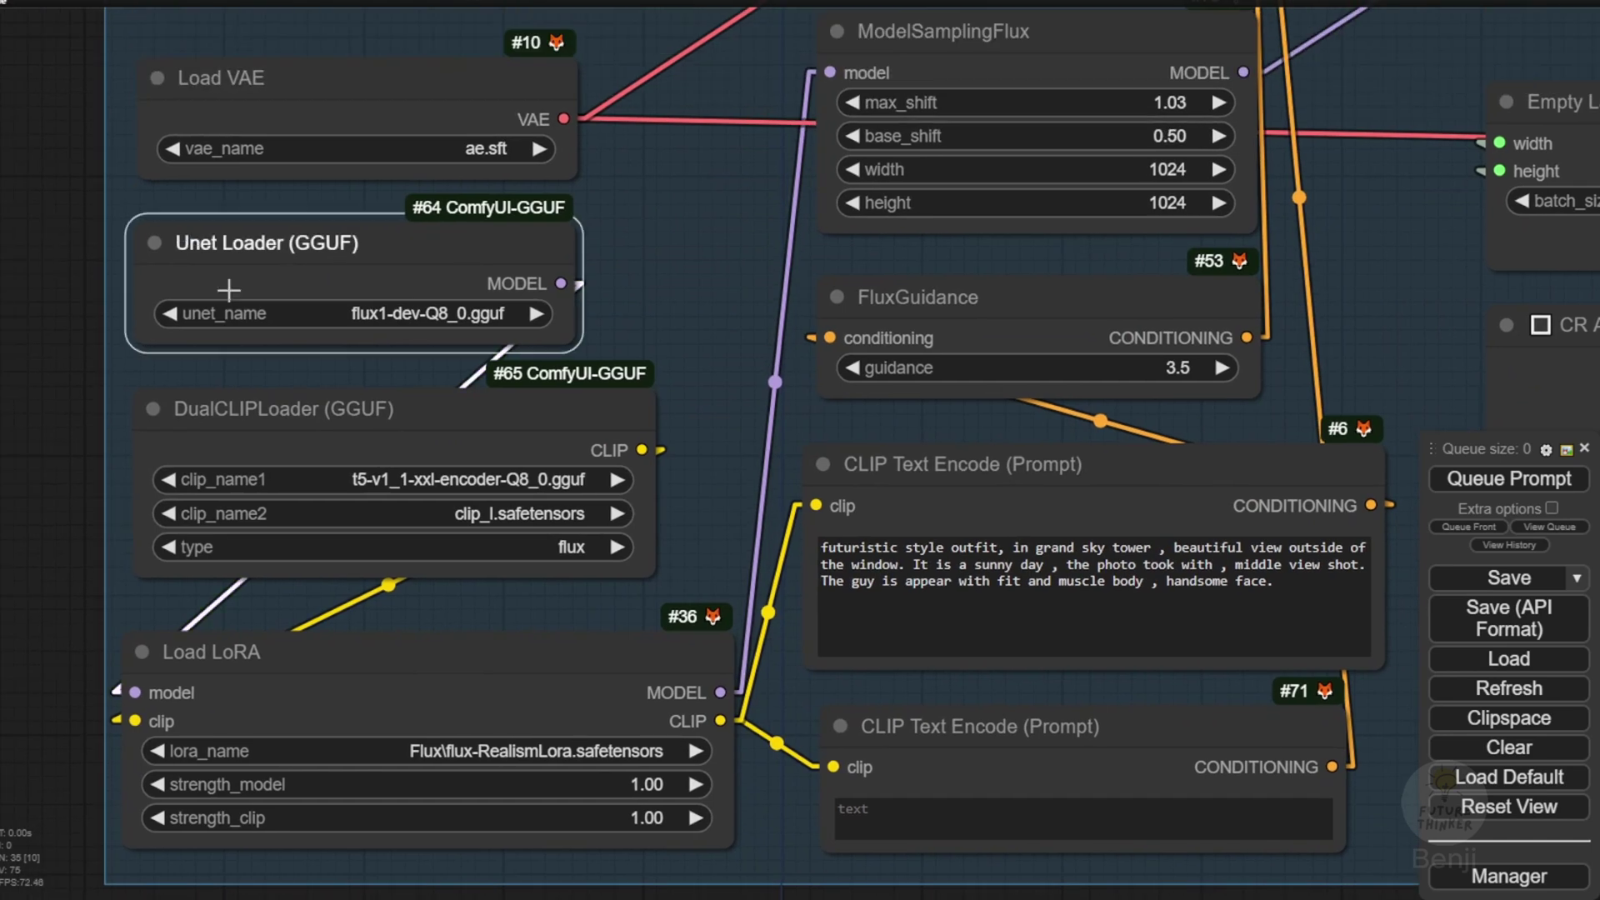
pyautogui.click(213, 414)
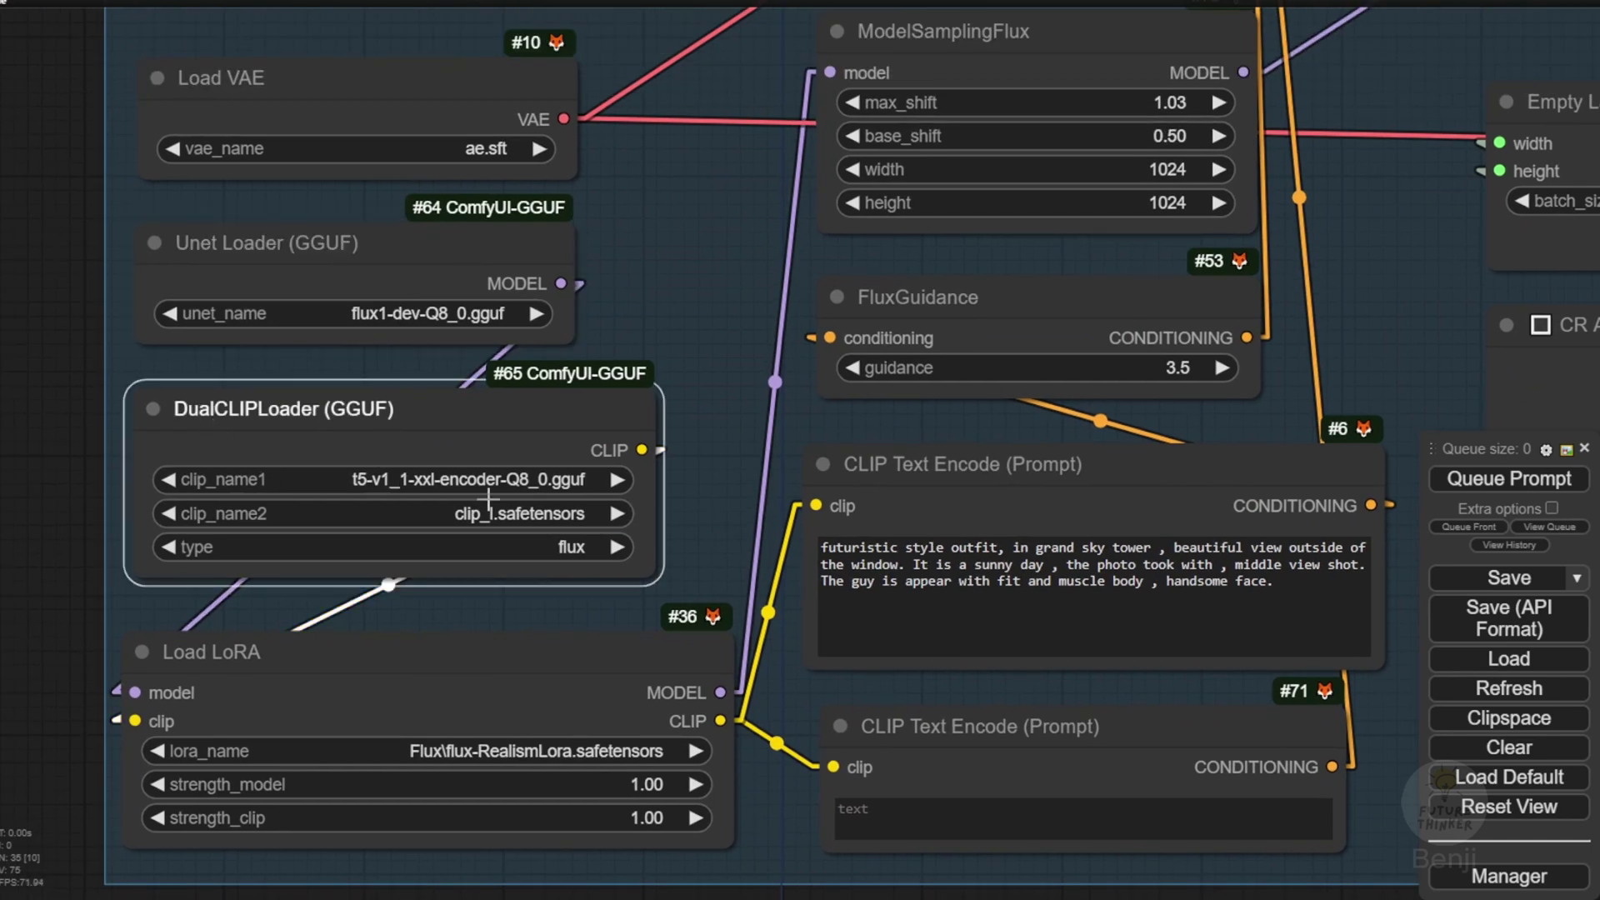
pyautogui.moveTo(735, 517); pyautogui.dragTo(664, 343)
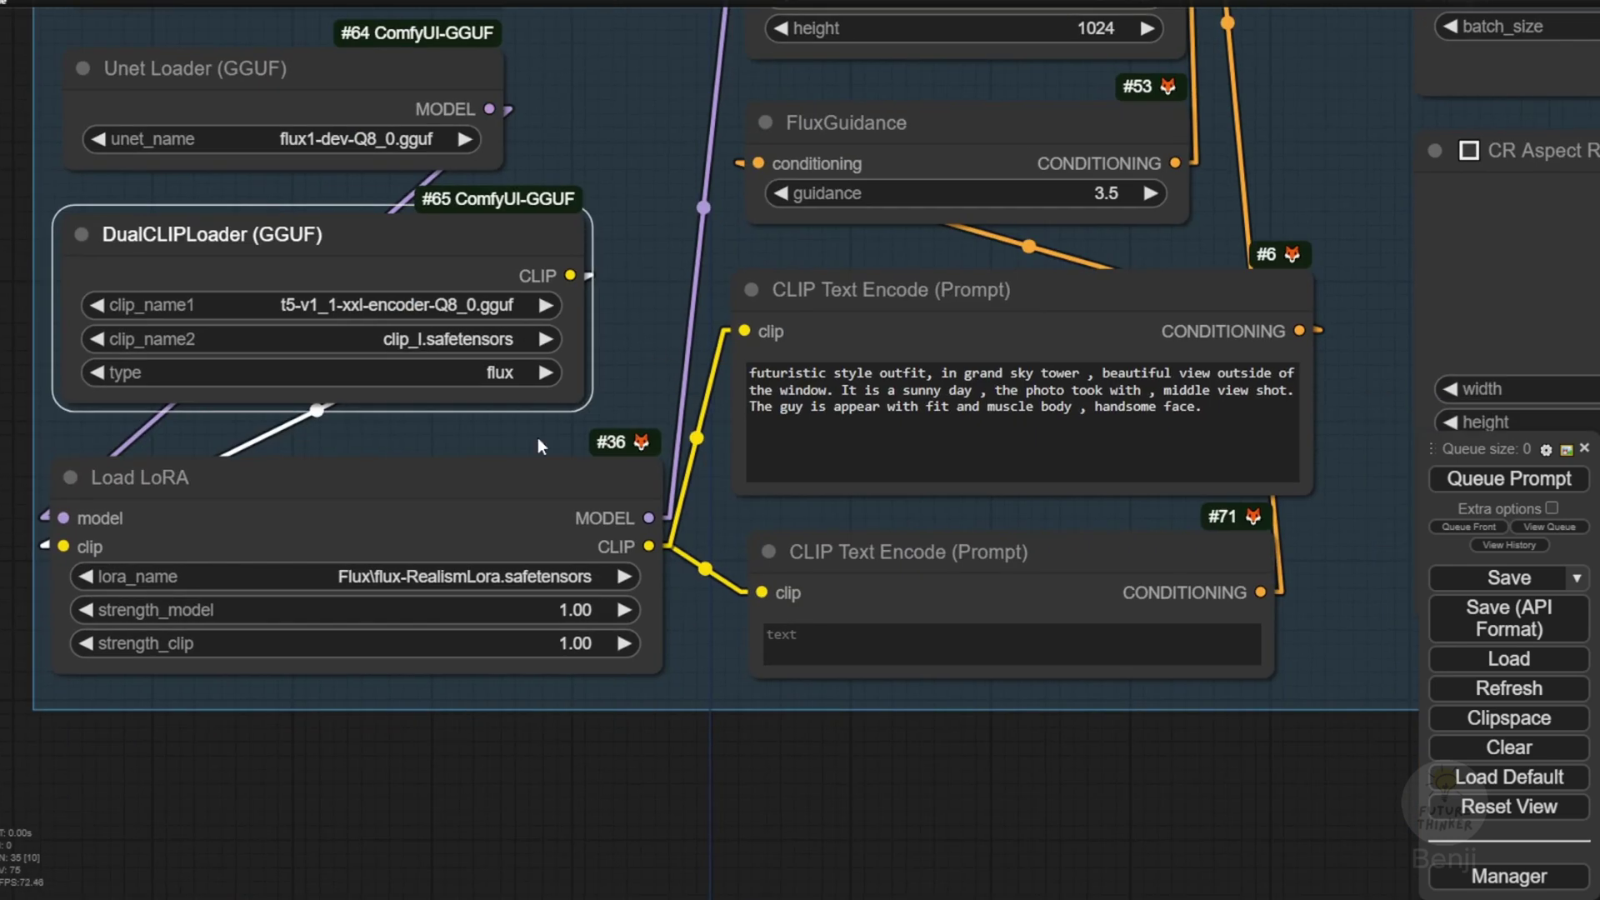
pyautogui.click(352, 525)
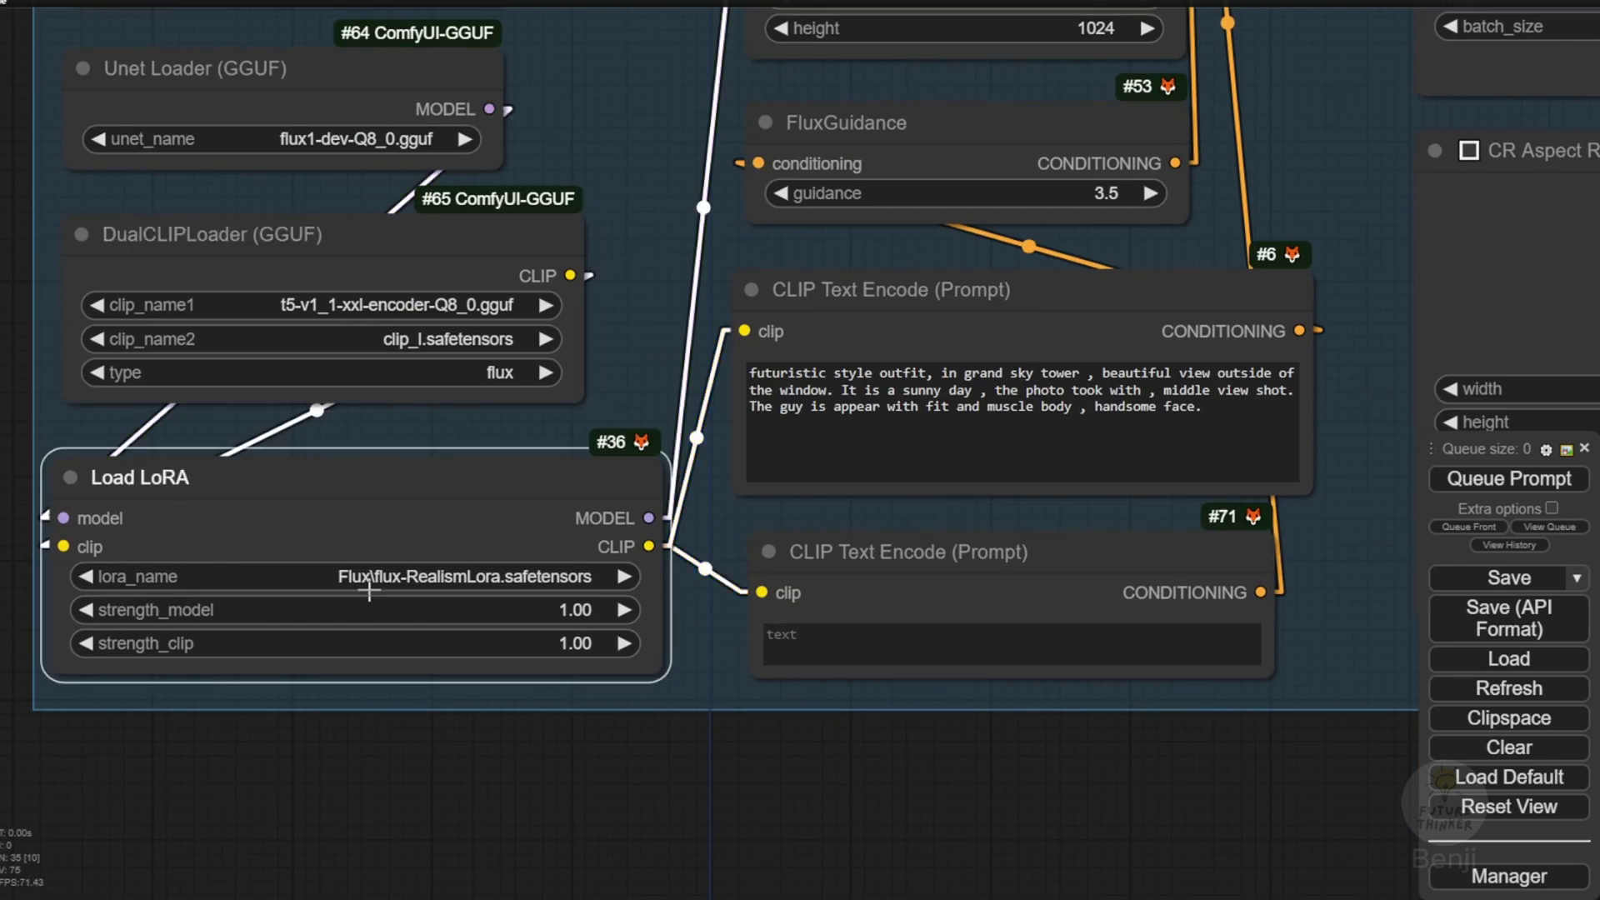
pyautogui.moveTo(906, 485); pyautogui.dragTo(404, 612)
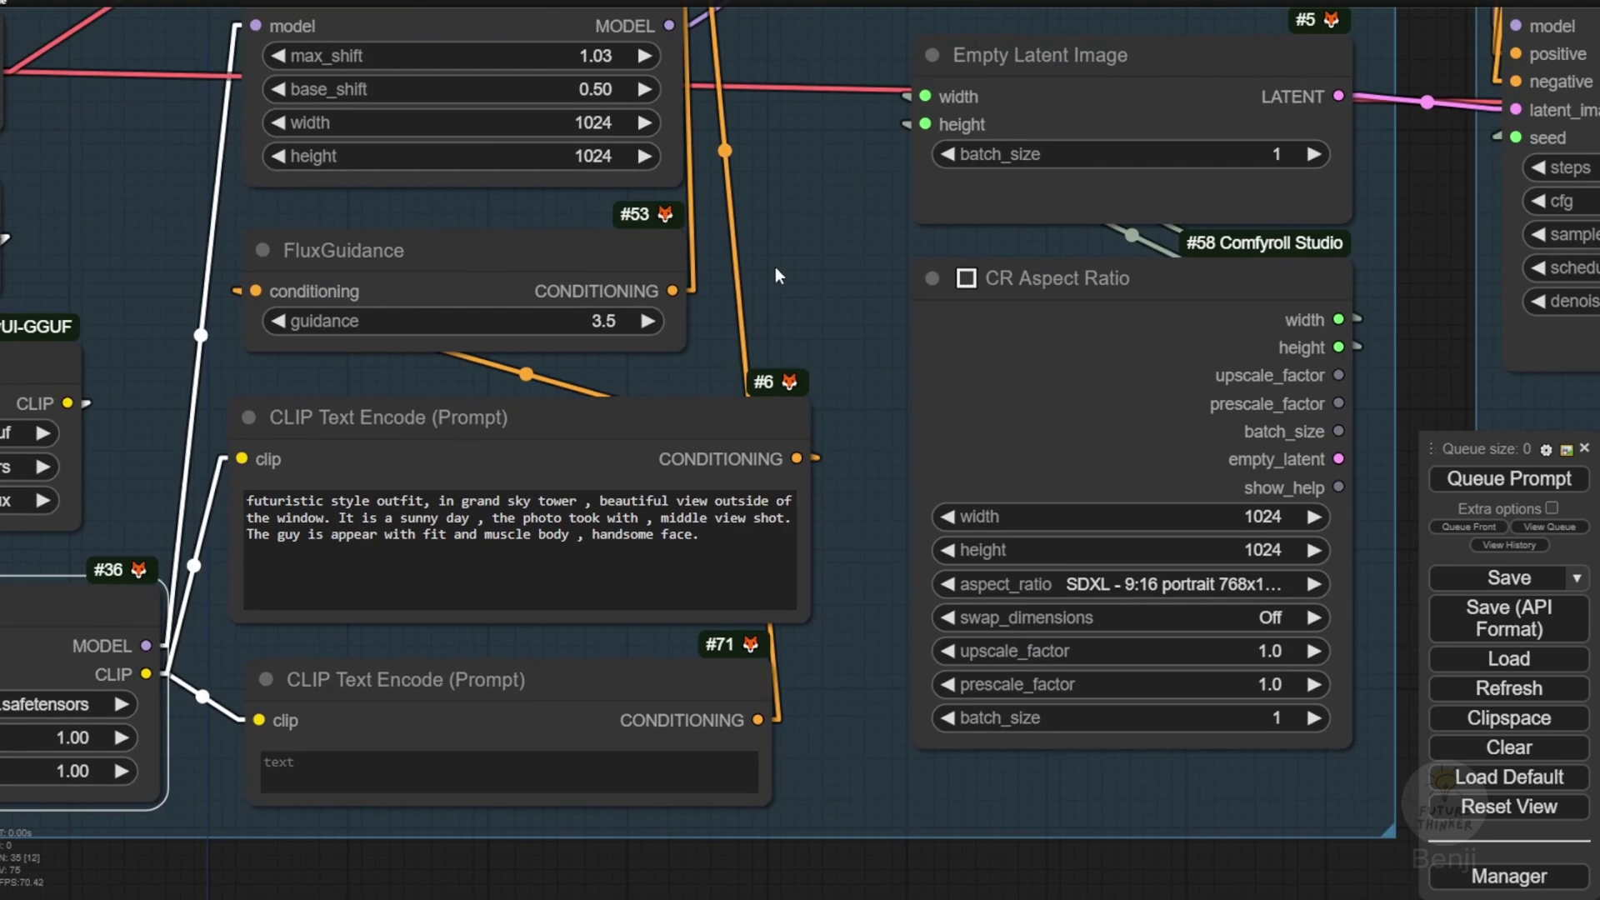
pyautogui.moveTo(776, 268); pyautogui.dragTo(710, 458)
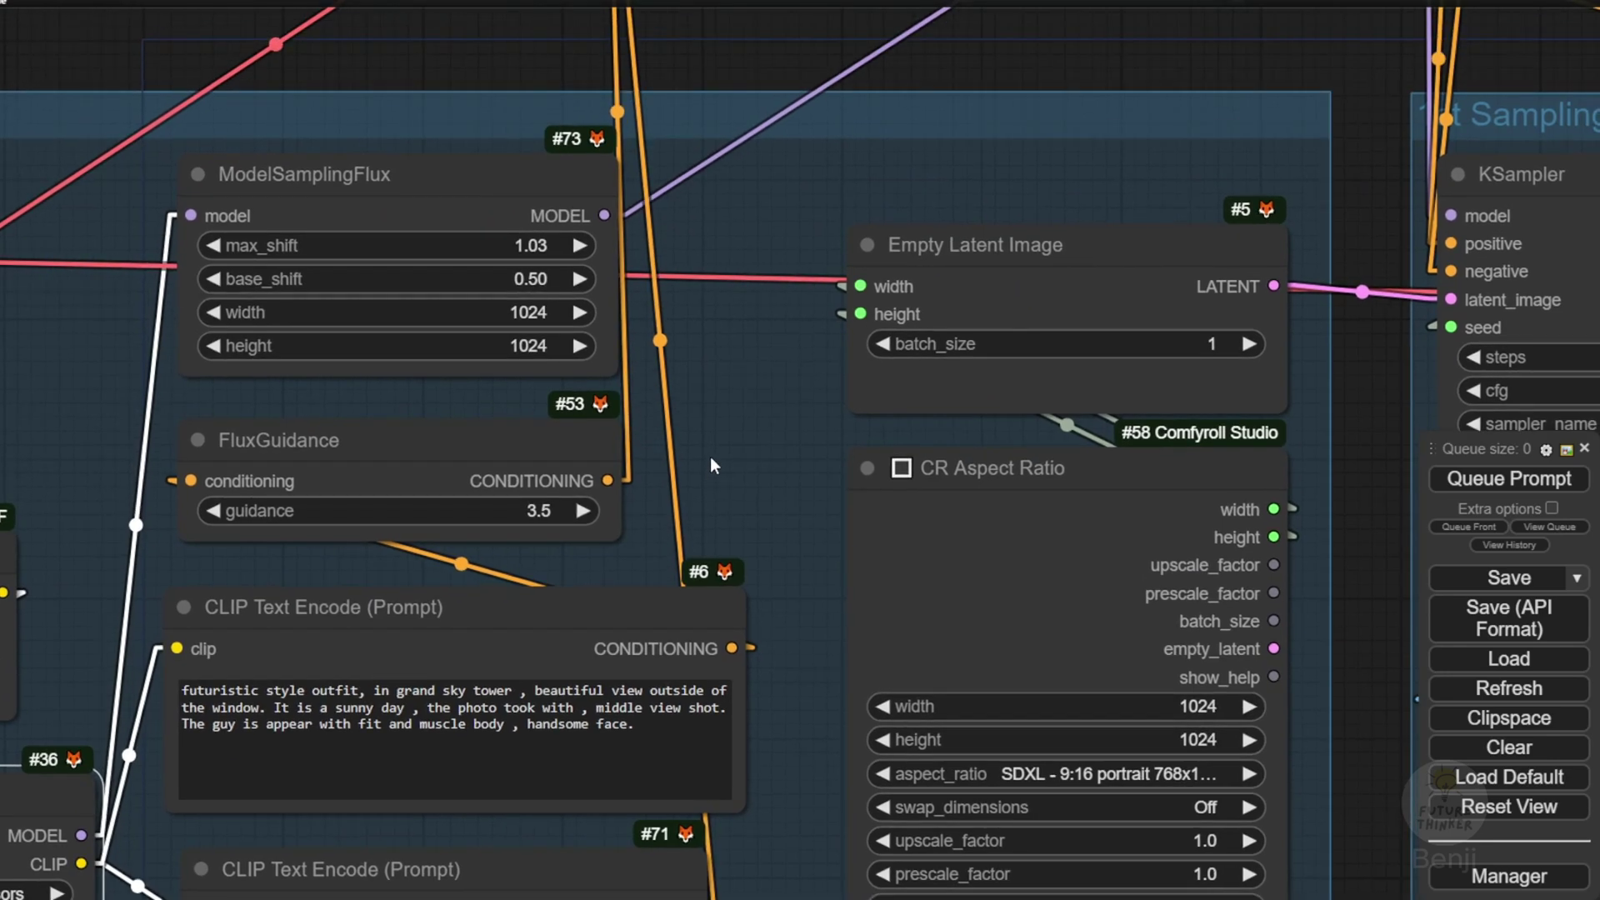
# In the ControlNet group, widen the Load ControlNet Model node and select Flux\FLUX1-dev-ControlNet-Union-Pro.safetensors as its model.
pyautogui.click(242, 446)
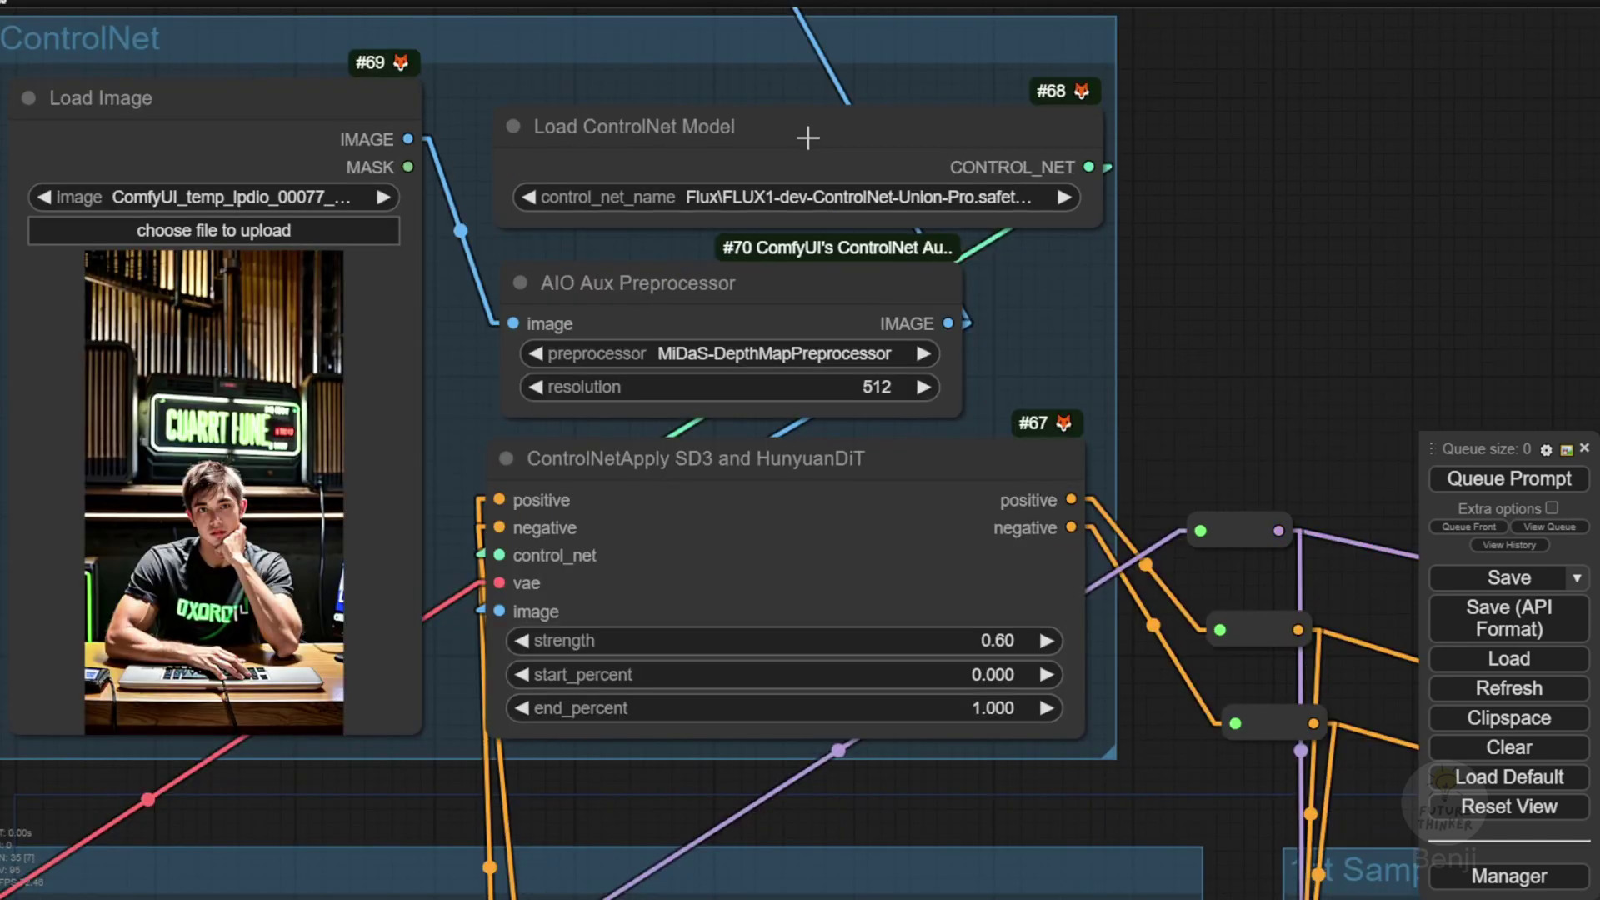
pyautogui.click(753, 84)
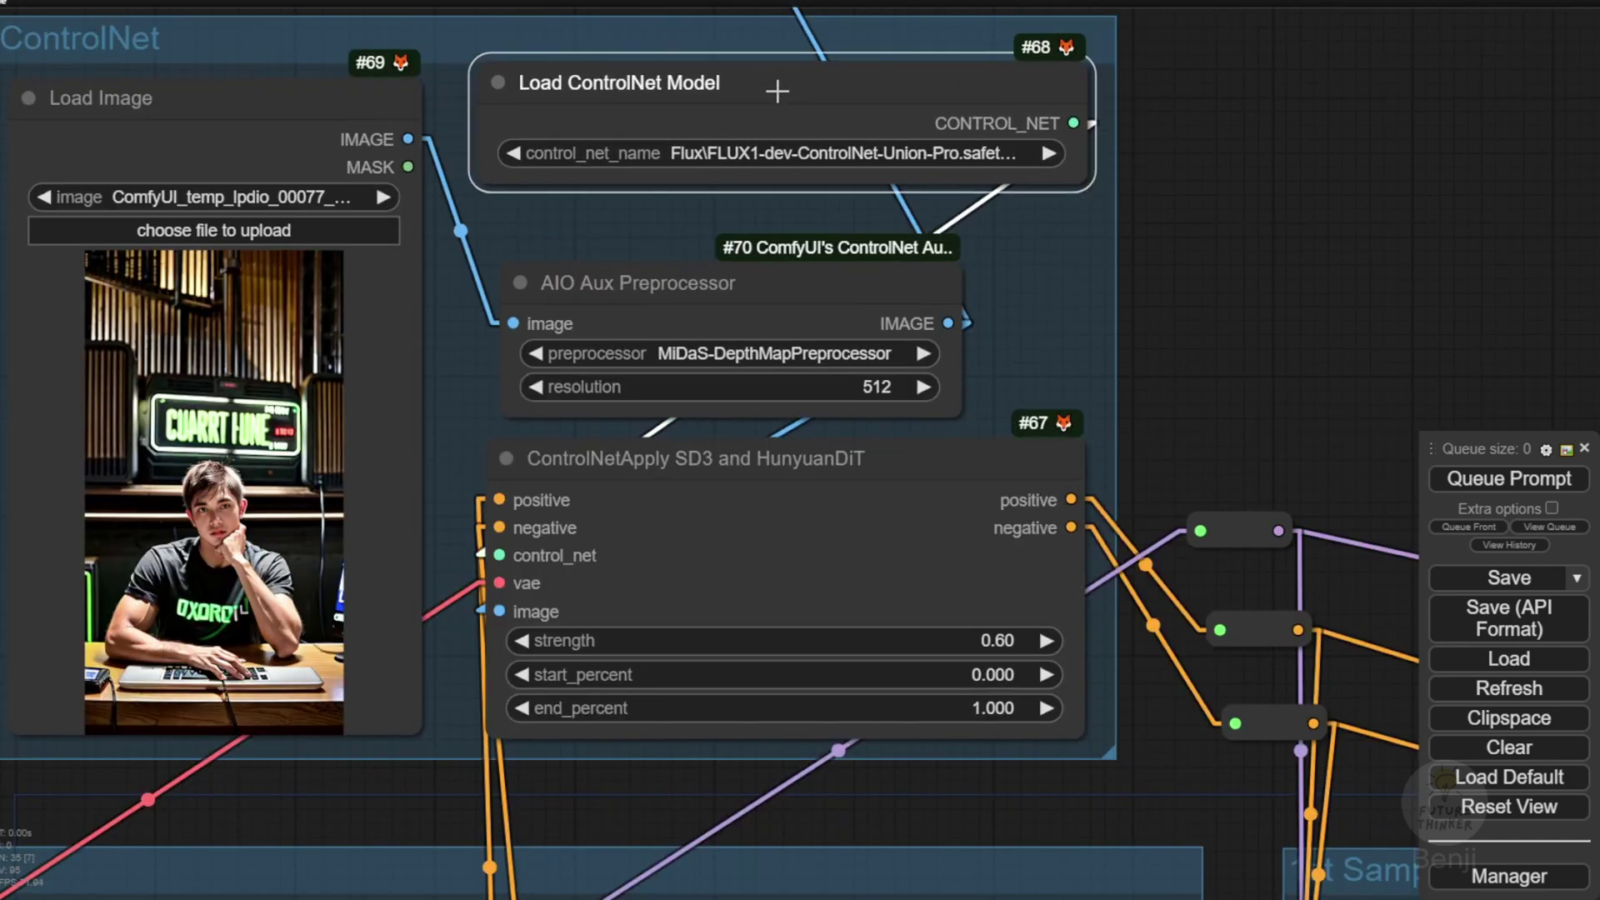
pyautogui.moveTo(774, 86); pyautogui.dragTo(772, 118)
pyautogui.moveTo(1063, 208); pyautogui.dragTo(1166, 211)
pyautogui.click(843, 180)
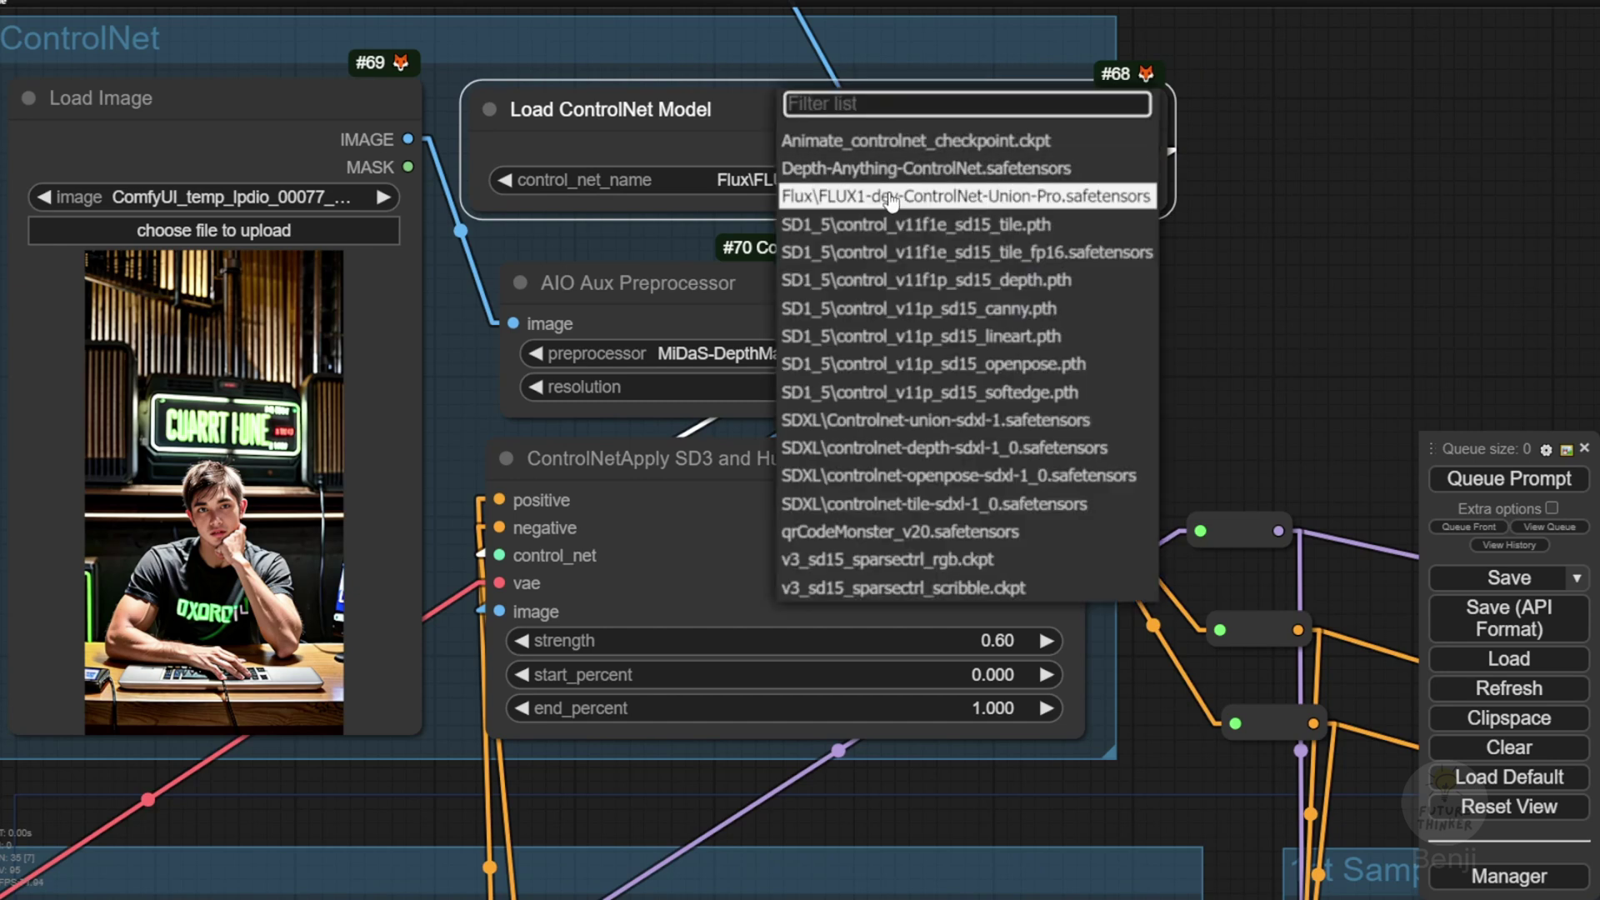
pyautogui.click(879, 200)
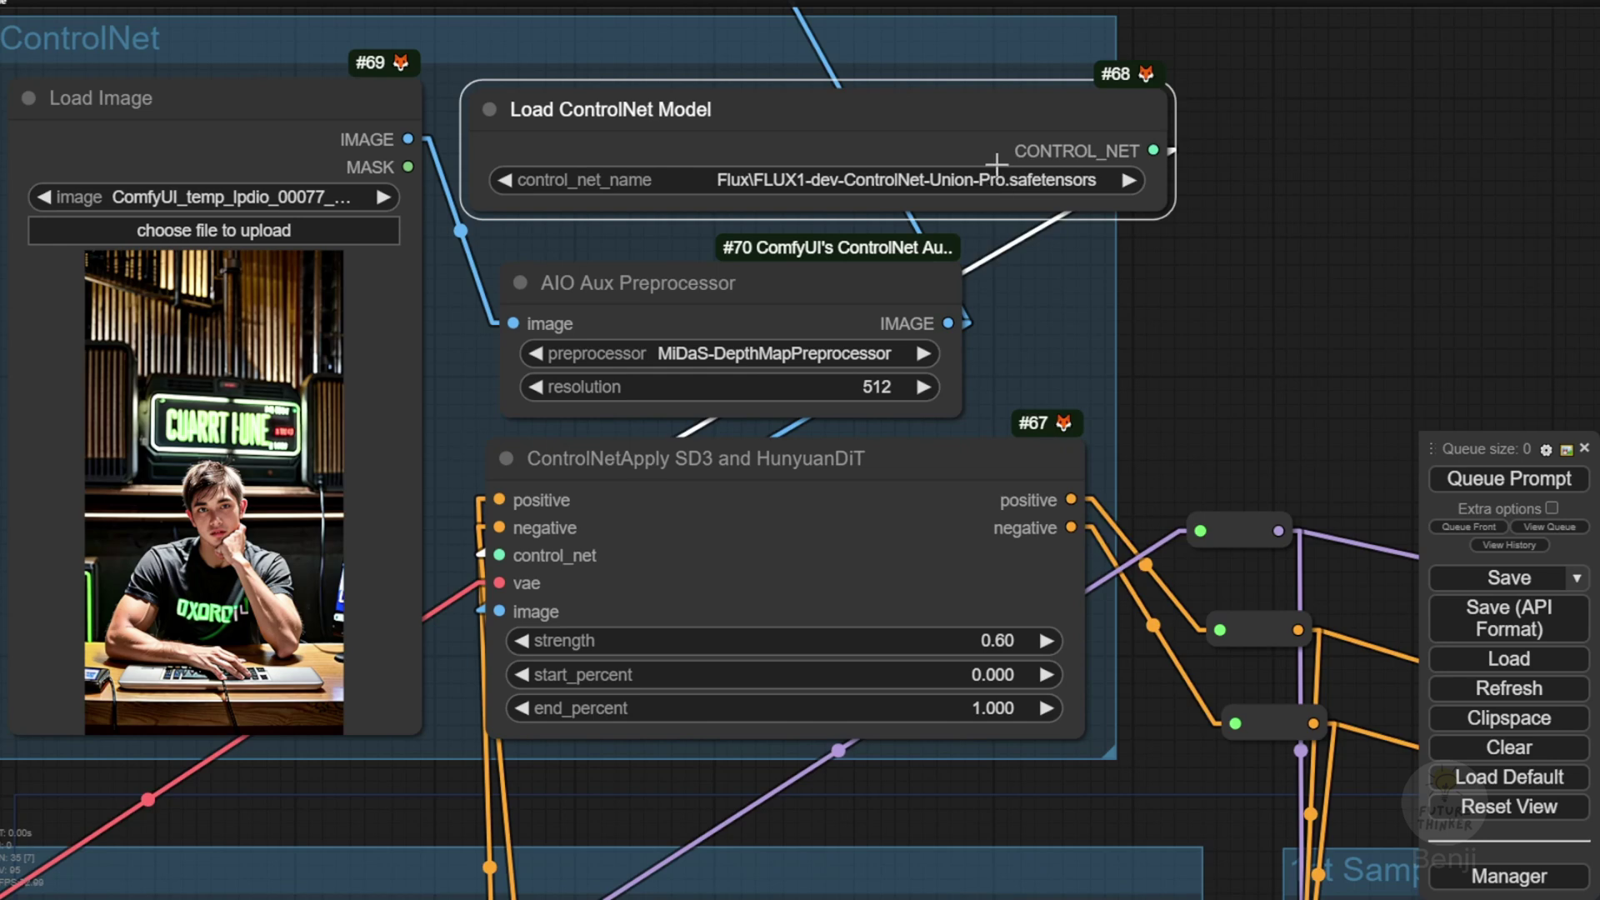
# Set the ControlNet group's AIO Aux Preprocessor node to DepthAnythingPreprocessor.
pyautogui.click(669, 283)
pyautogui.scroll(6, 669, 283)
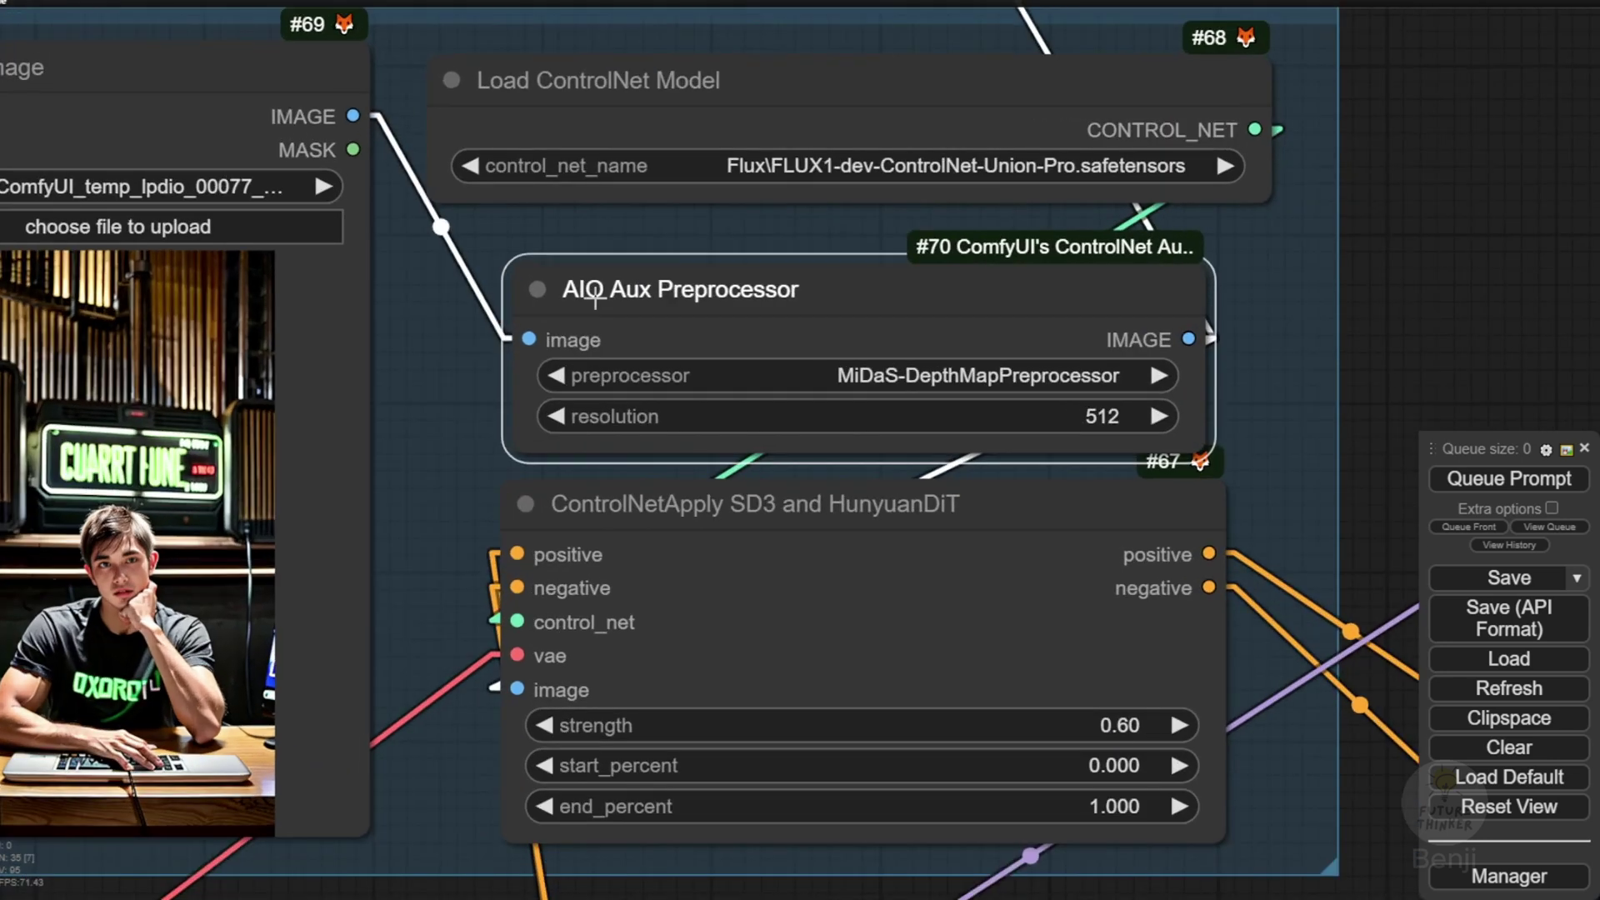
pyautogui.scroll(9, 718, 283)
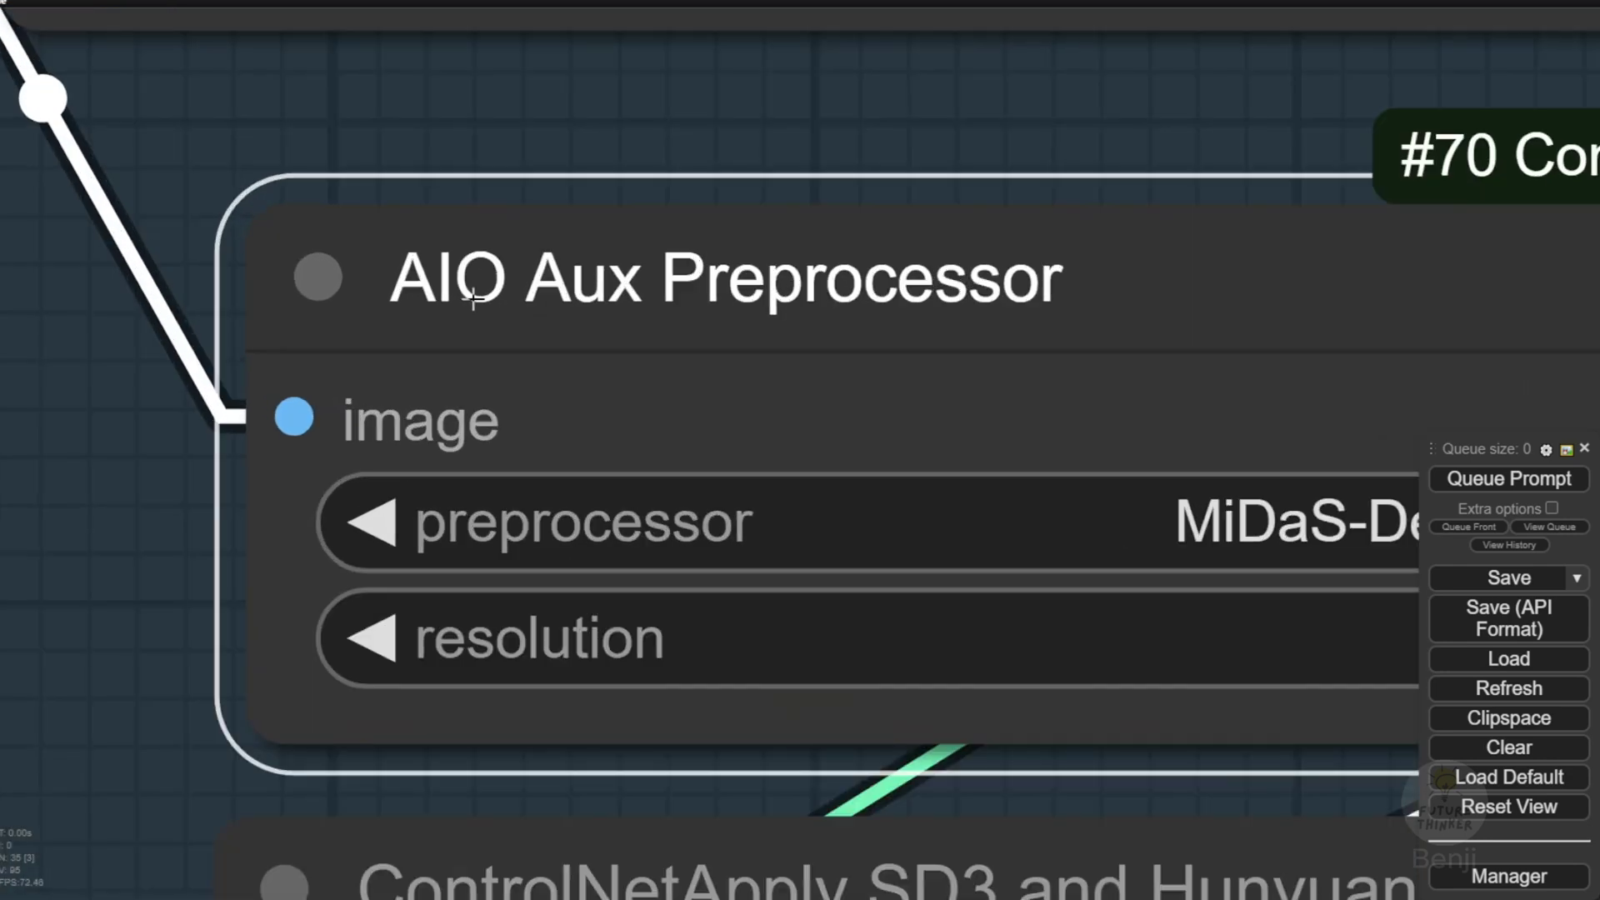
pyautogui.scroll(-2, 1033, 293)
pyautogui.scroll(-10, 1050, 293)
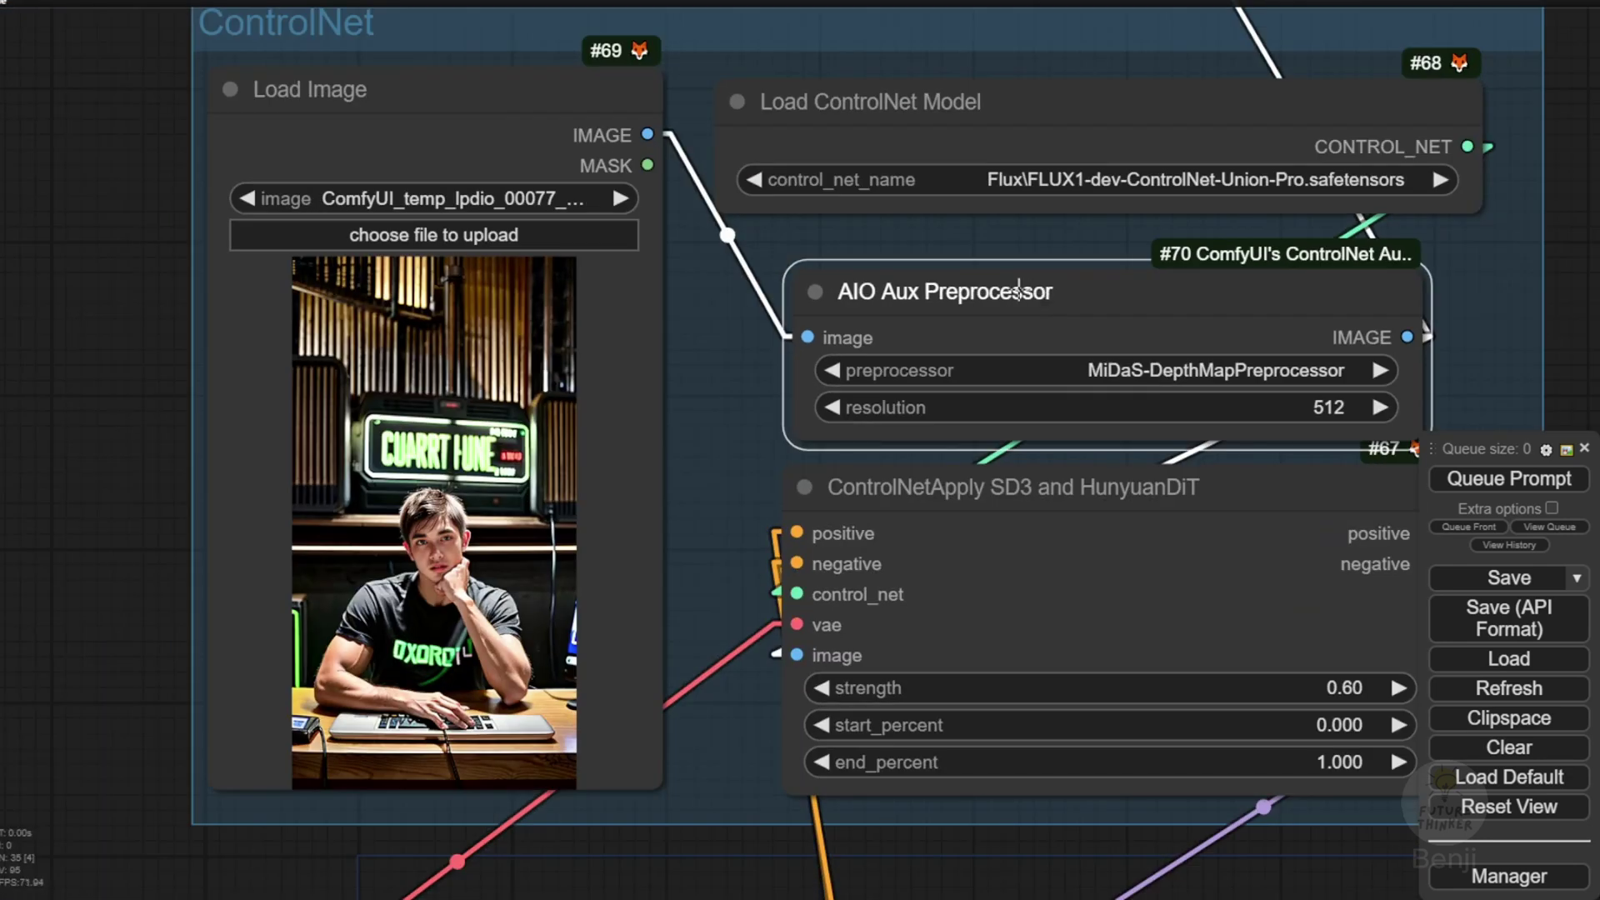
pyautogui.moveTo(722, 301); pyautogui.dragTo(431, 322)
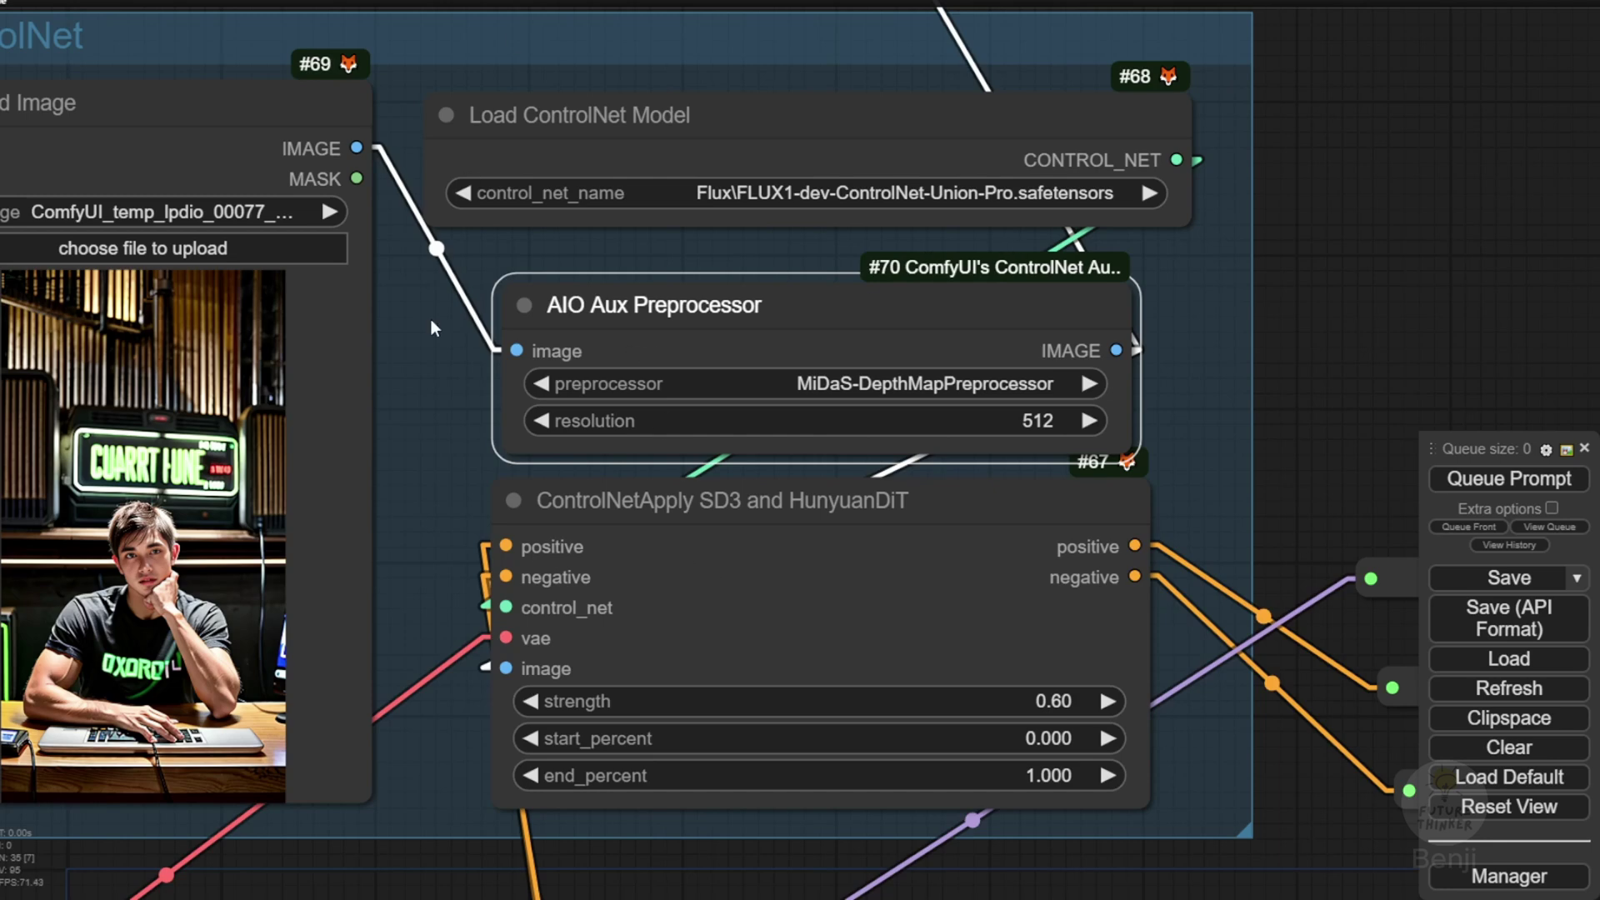
pyautogui.moveTo(432, 322); pyautogui.dragTo(216, 267)
pyautogui.scroll(-2, 217, 266)
pyautogui.click(546, 281)
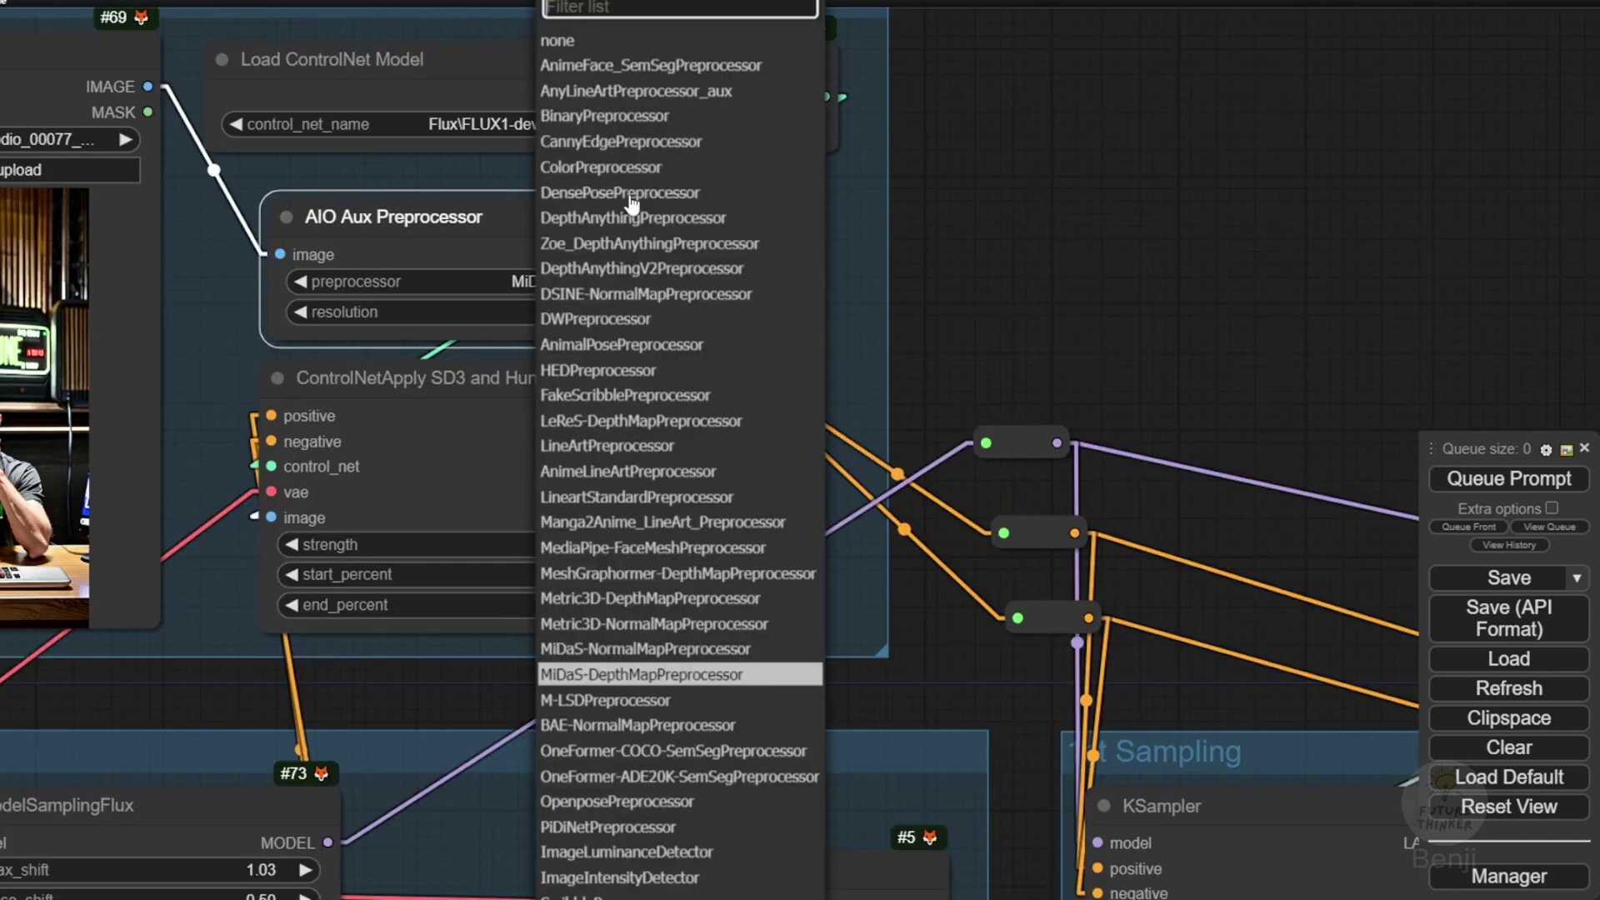
pyautogui.click(679, 220)
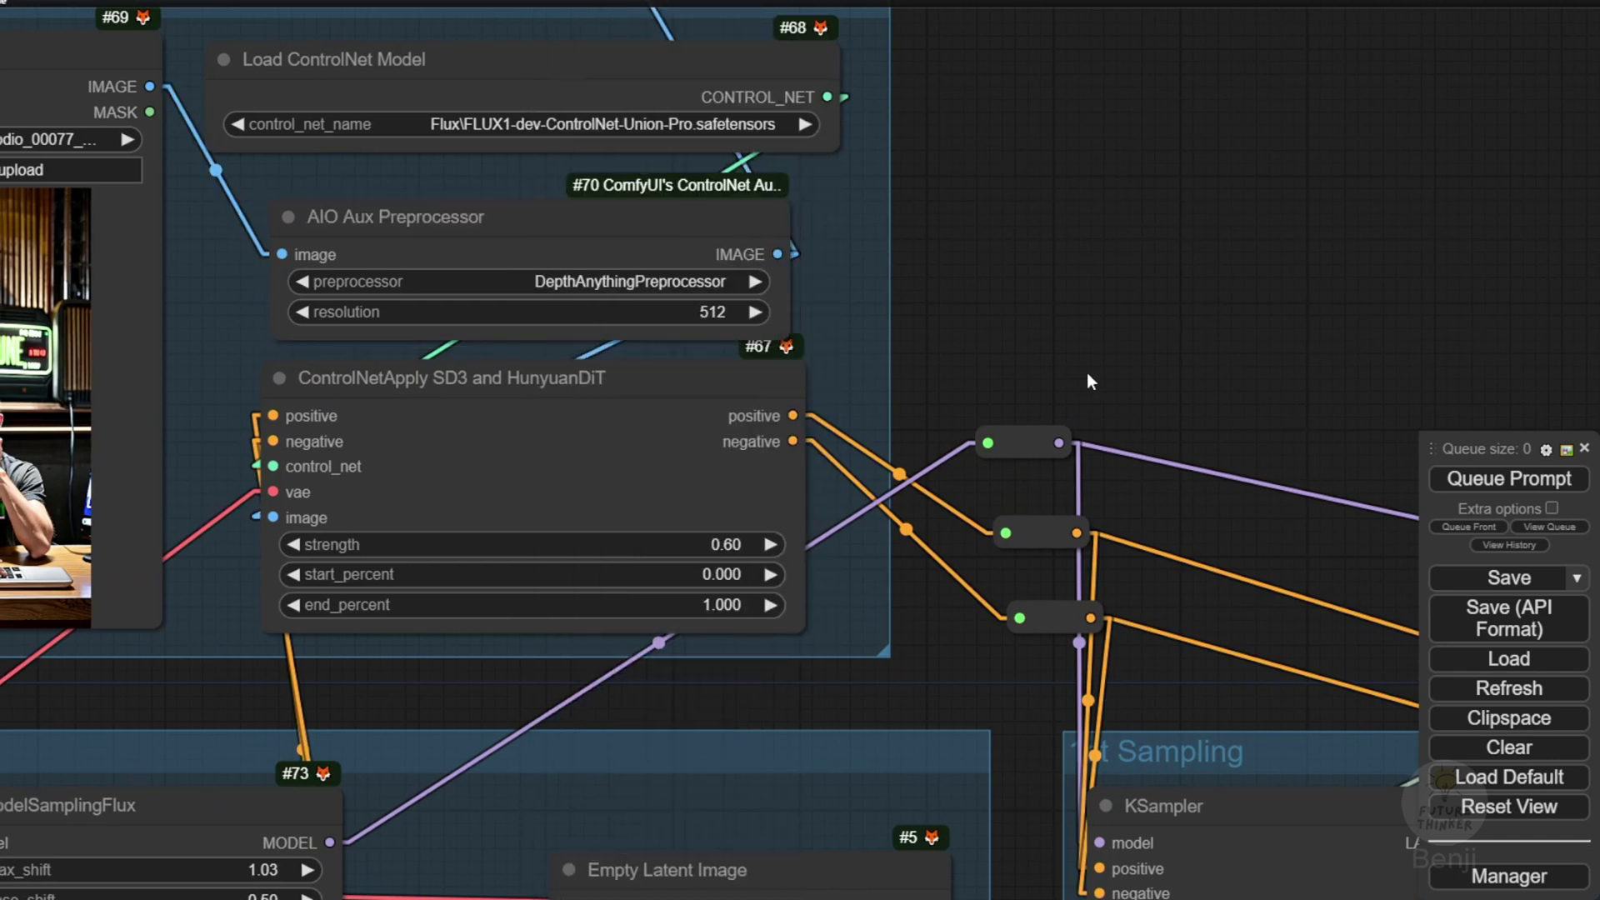
# Examine the KSampler, Empty Latent Image and CR Aspect Ratio nodes, followed by the Faceswap group's ReActor setup.
pyautogui.scroll(-3, 498, 178)
pyautogui.moveTo(480, 330); pyautogui.dragTo(532, 272)
pyautogui.scroll(3, 468, 217)
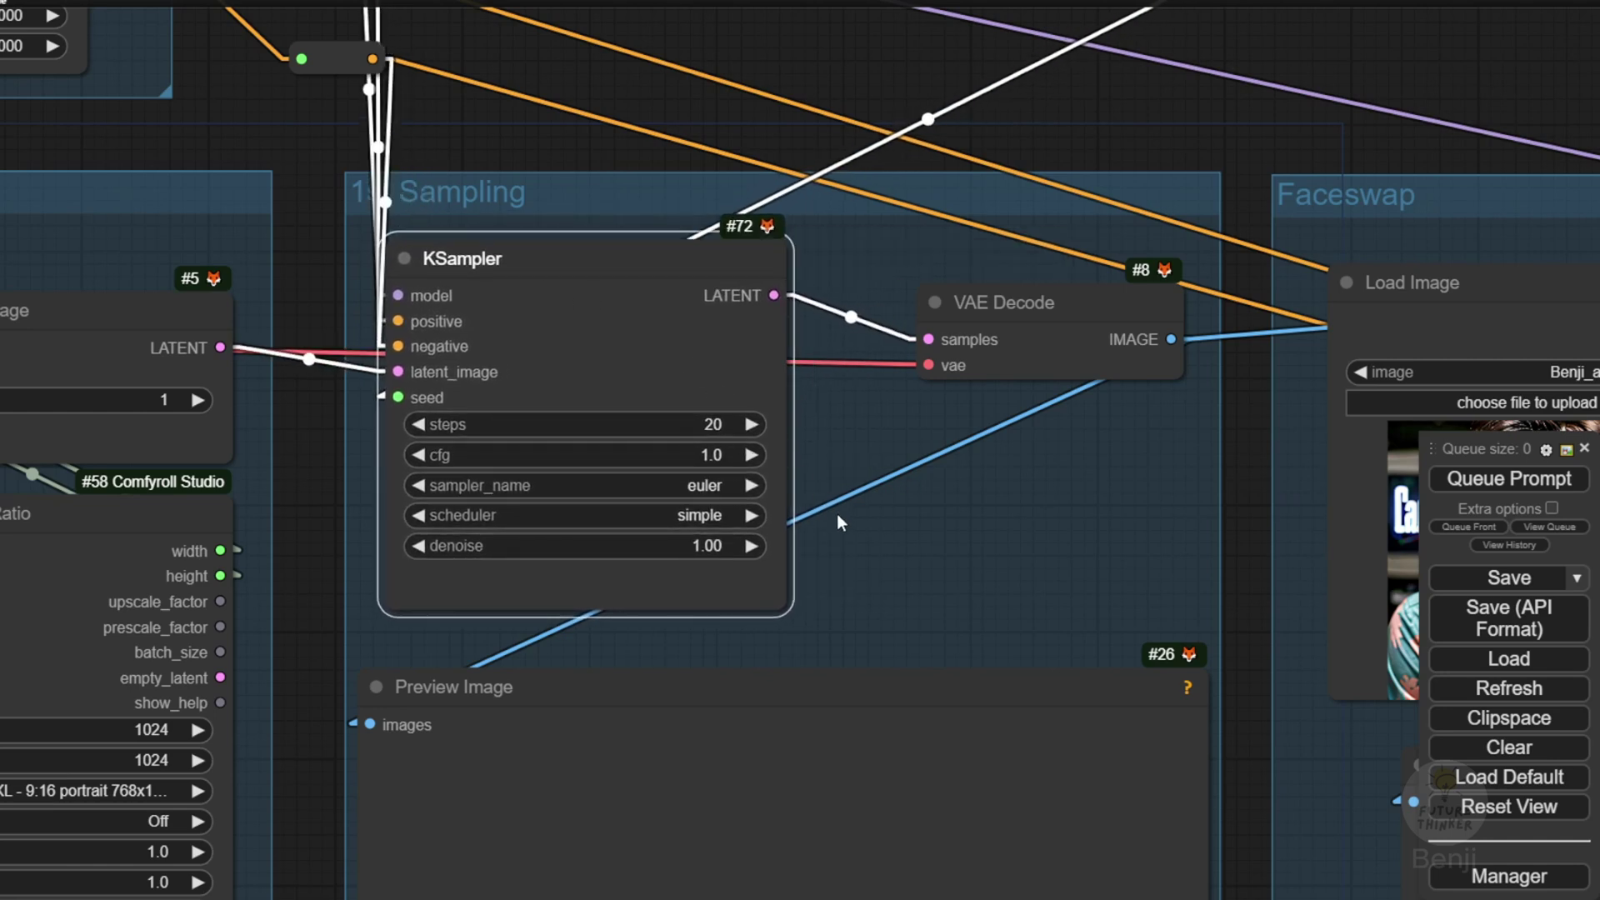
pyautogui.scroll(-3, 833, 510)
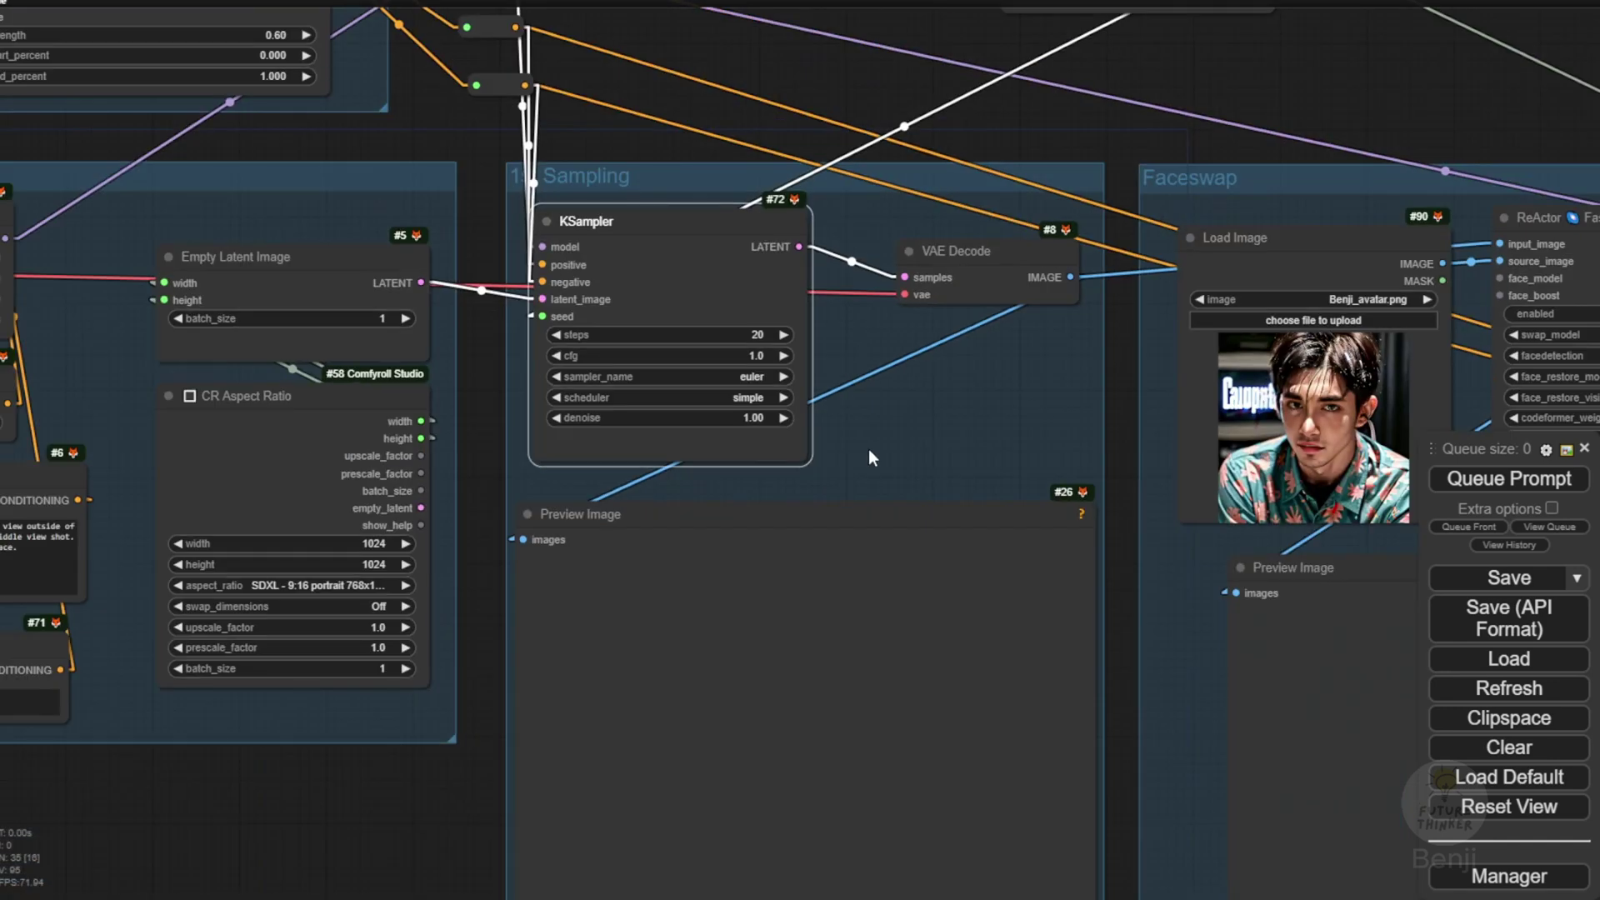
pyautogui.moveTo(868, 448); pyautogui.dragTo(953, 438)
pyautogui.moveTo(403, 250); pyautogui.dragTo(395, 210)
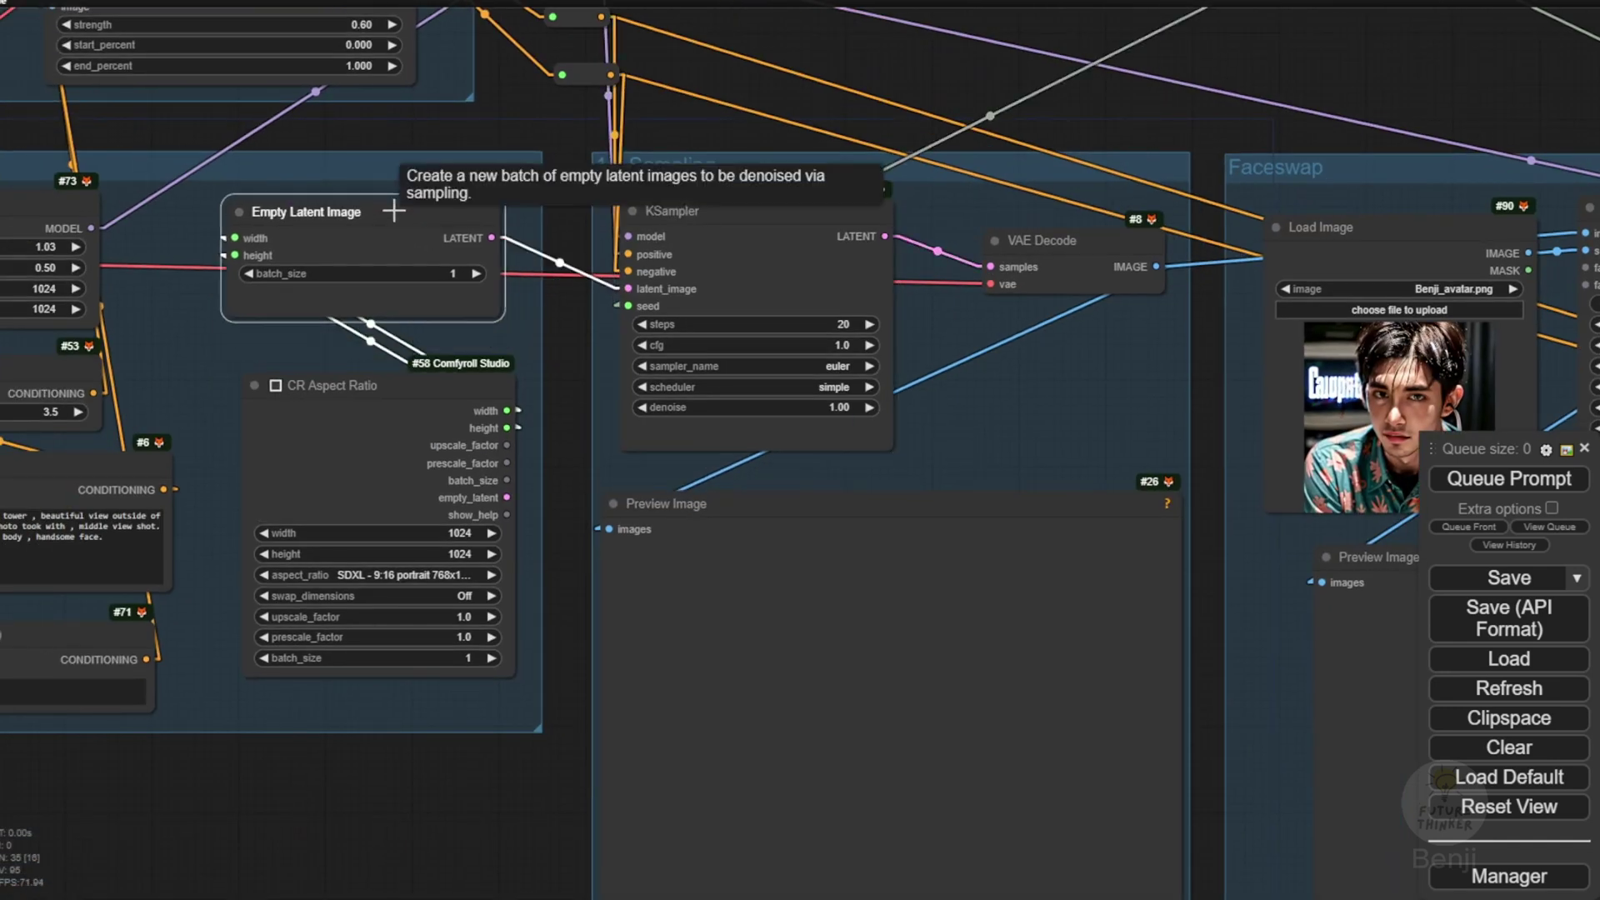
pyautogui.moveTo(361, 368); pyautogui.dragTo(344, 352)
pyautogui.moveTo(876, 481); pyautogui.dragTo(385, 397)
pyautogui.moveTo(771, 122); pyautogui.dragTo(646, 171)
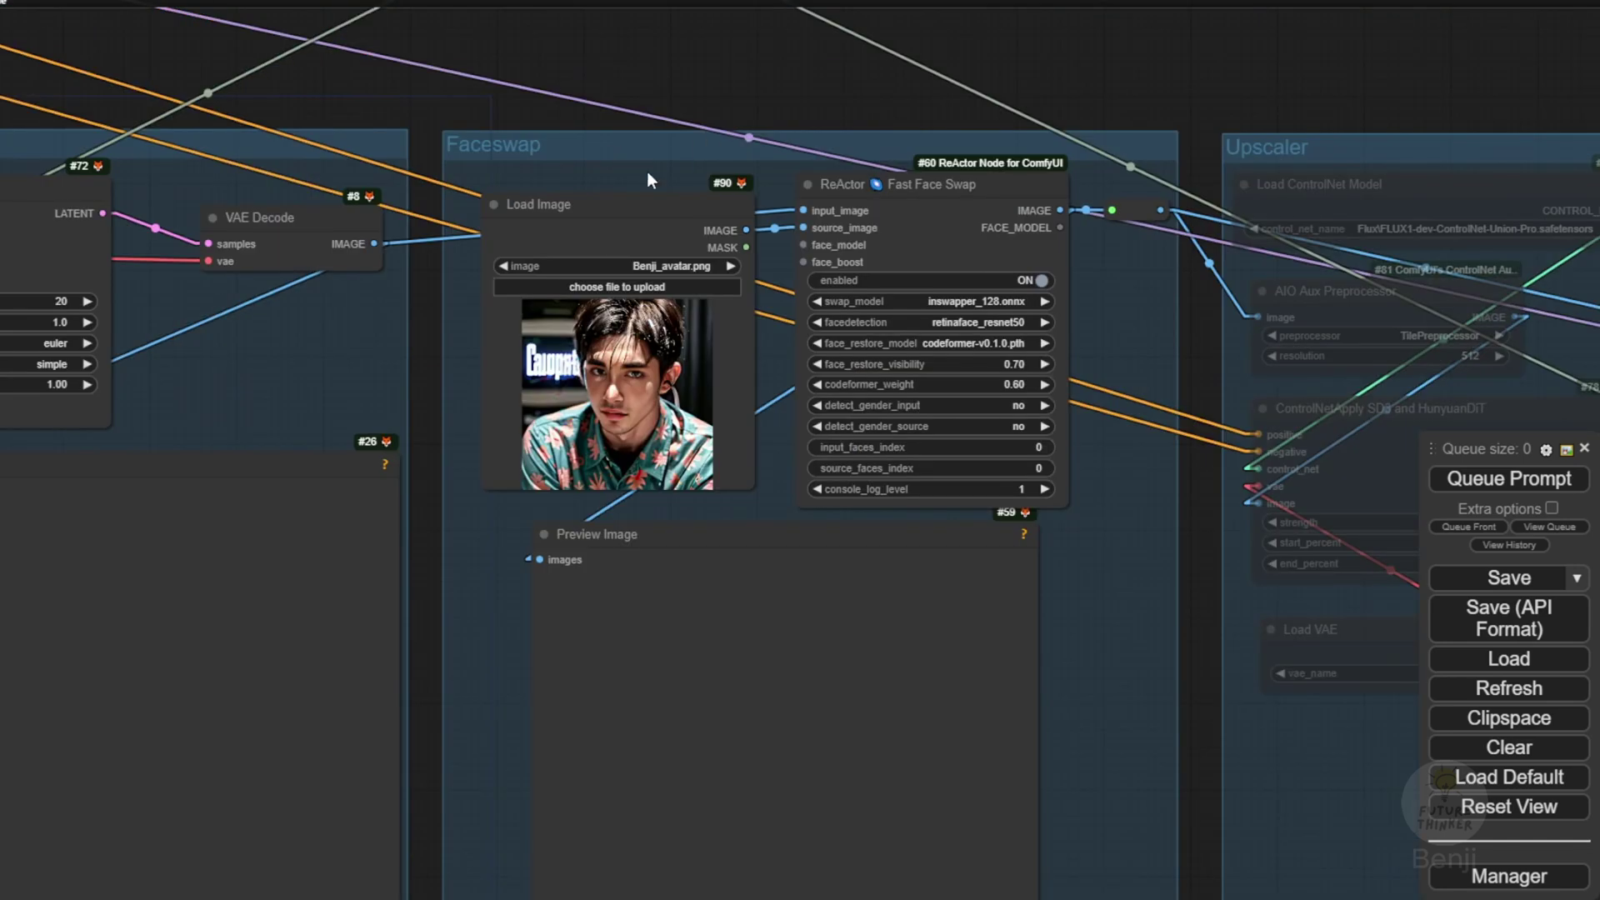
pyautogui.click(1103, 173)
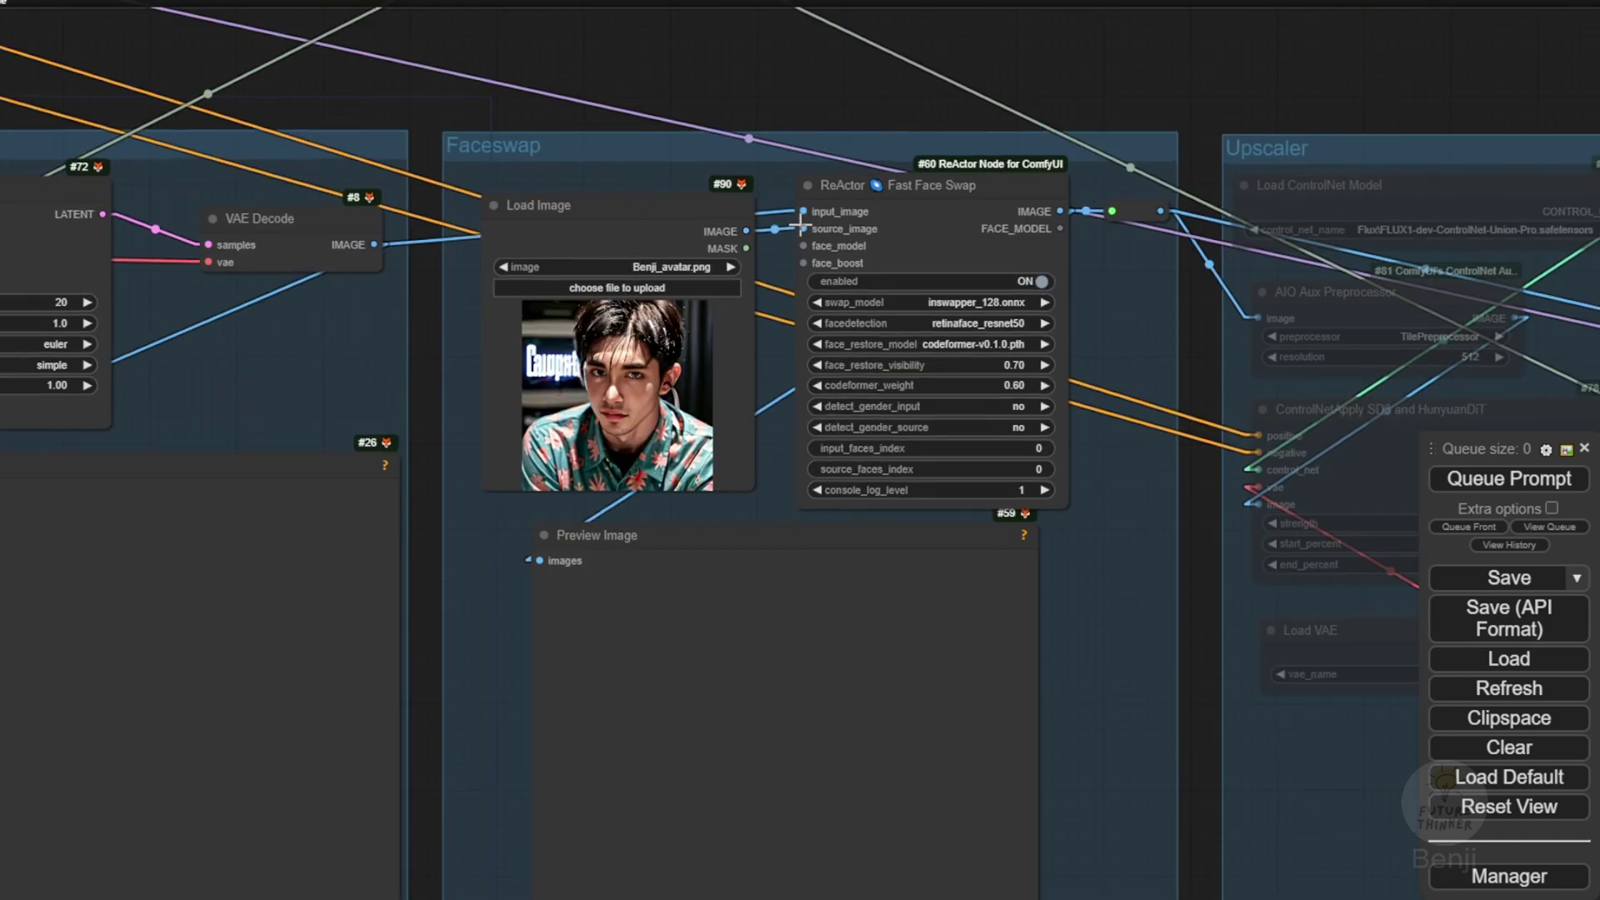
# Set the bypassed nodes of the Upscaler group to Always so that the group runs.
pyautogui.moveTo(1373, 88); pyautogui.dragTo(382, 22)
pyautogui.rightClick(396, 115)
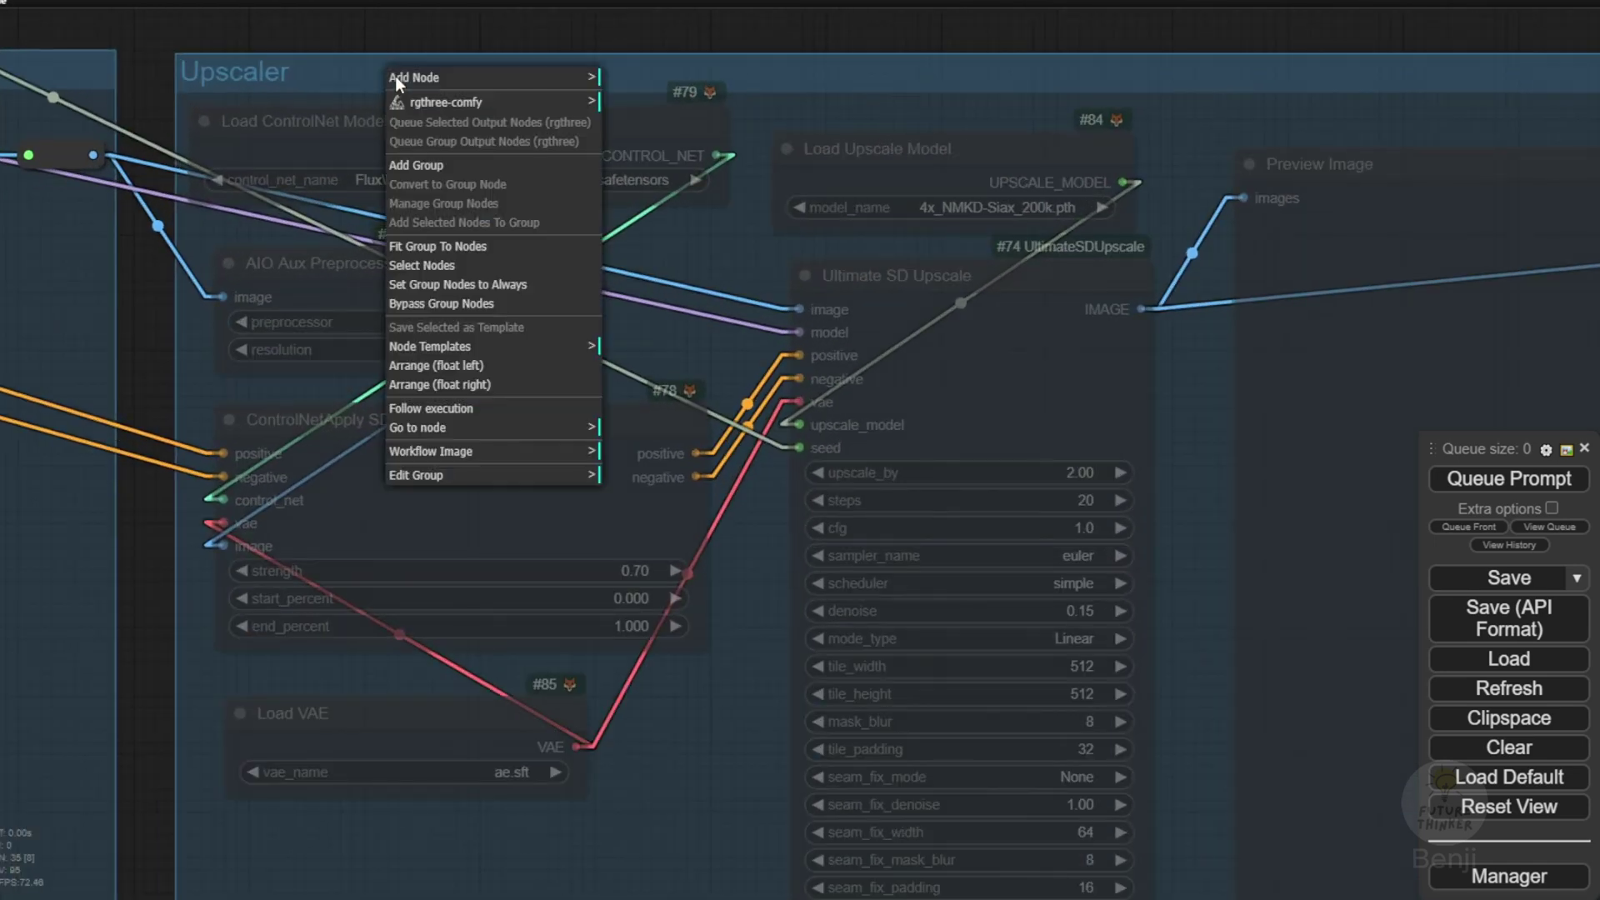
pyautogui.scroll(3, 396, 115)
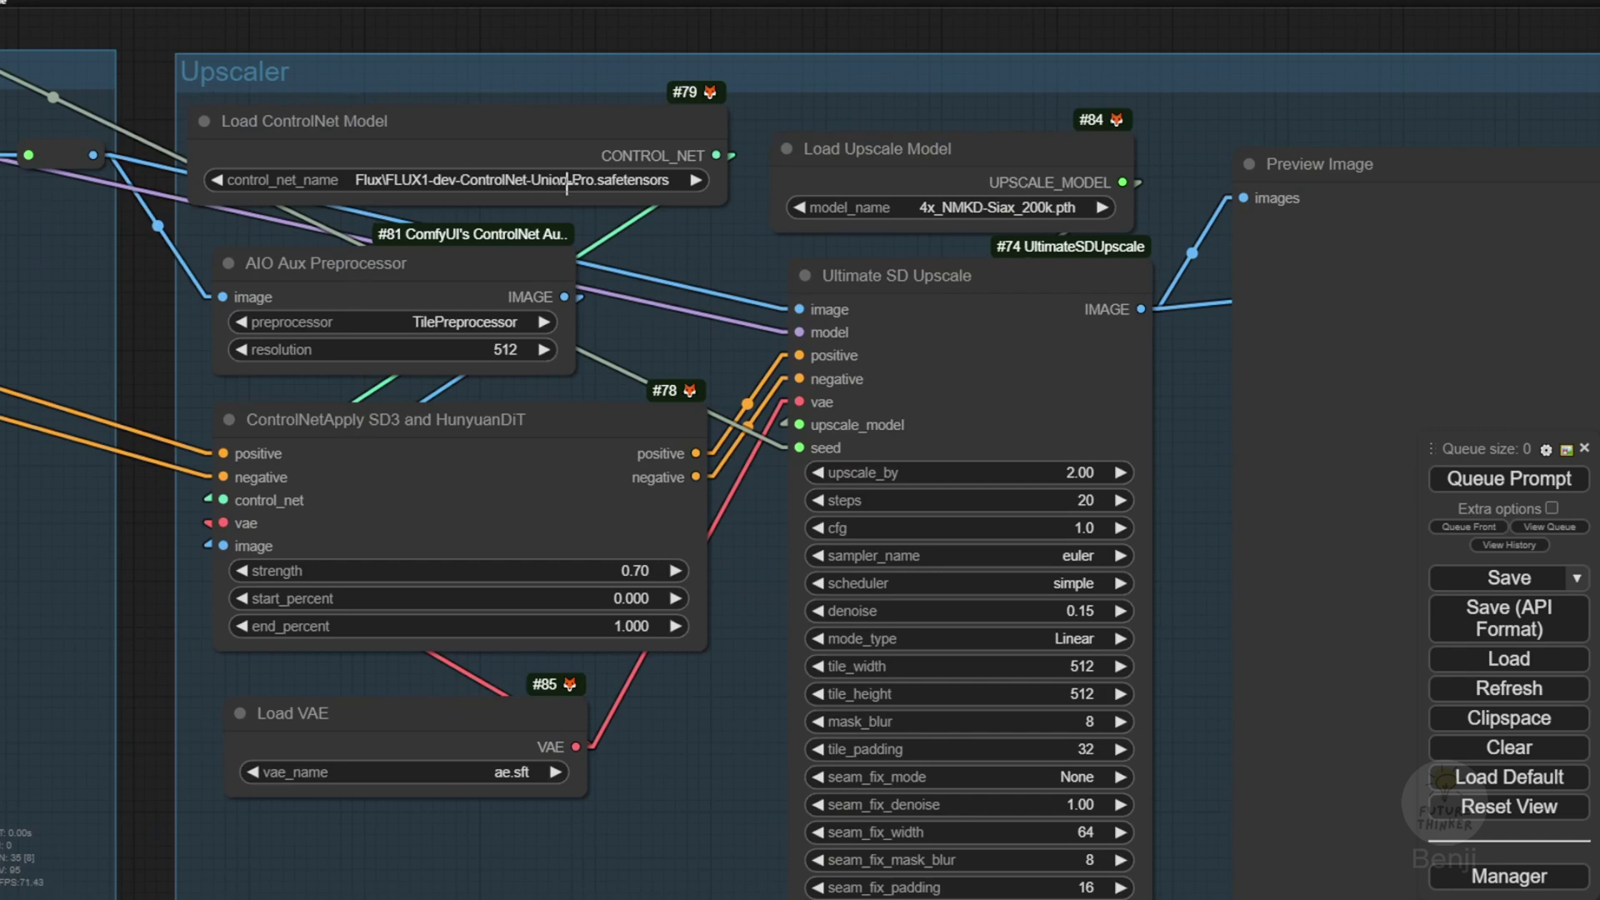
# Examine the Upscaler group's Load ControlNet Model, AIO Aux Preprocessor and ControlNetApply SD3 and HunyuanDiT nodes.
pyautogui.scroll(7, 554, 184)
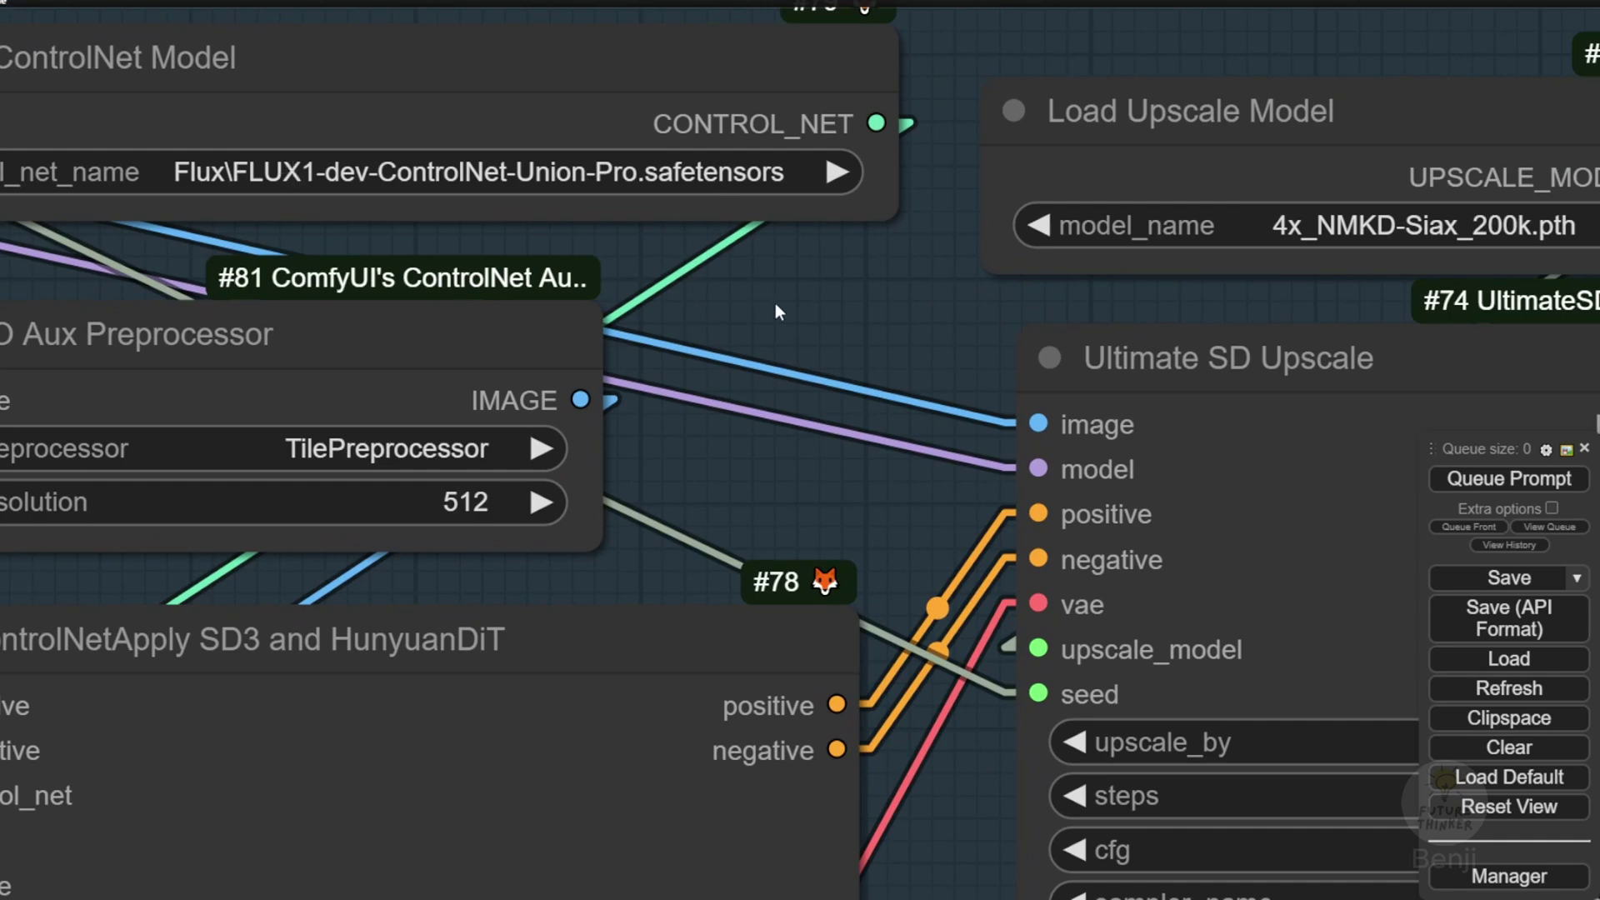
pyautogui.moveTo(777, 311); pyautogui.dragTo(999, 225)
pyautogui.click(458, 275)
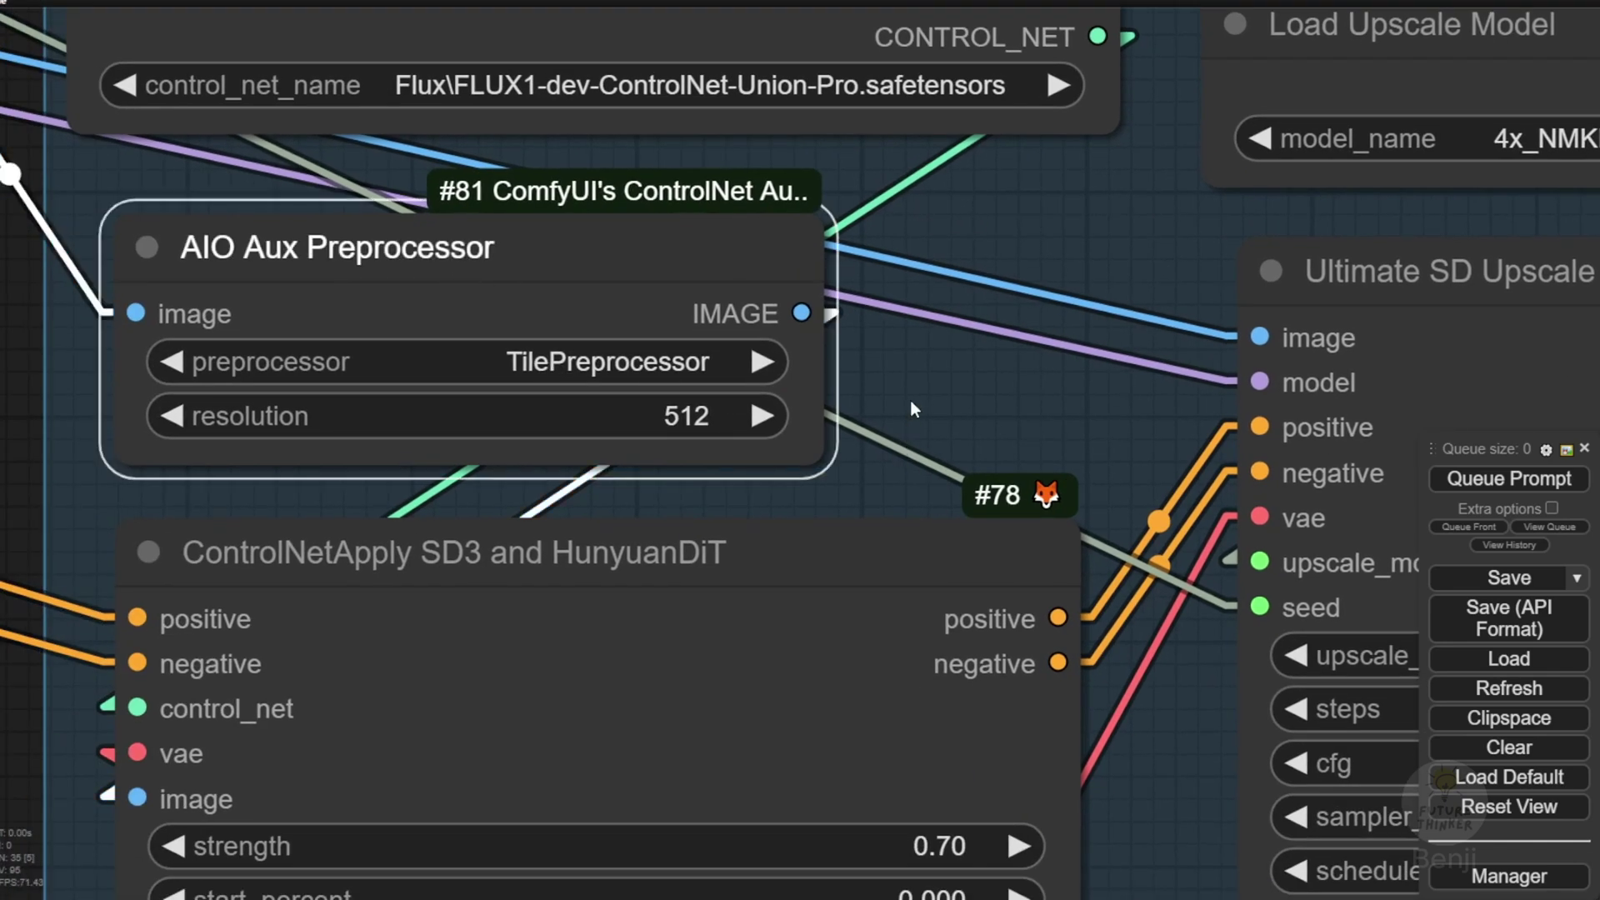
pyautogui.scroll(-3, 910, 400)
pyautogui.moveTo(626, 347); pyautogui.dragTo(589, 250)
pyautogui.click(590, 252)
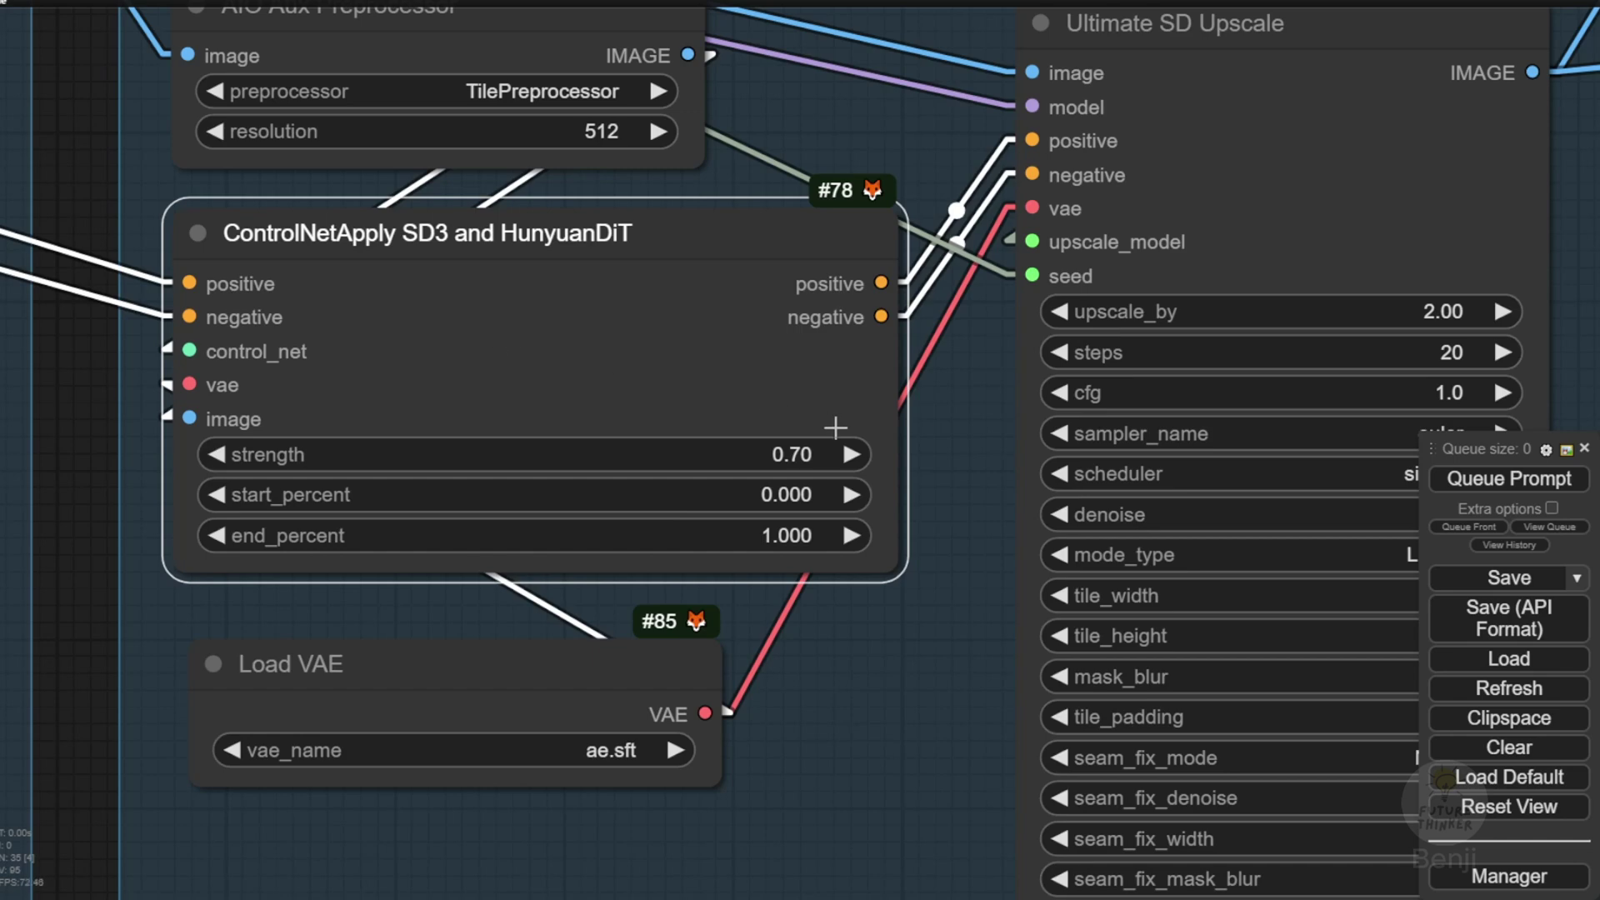
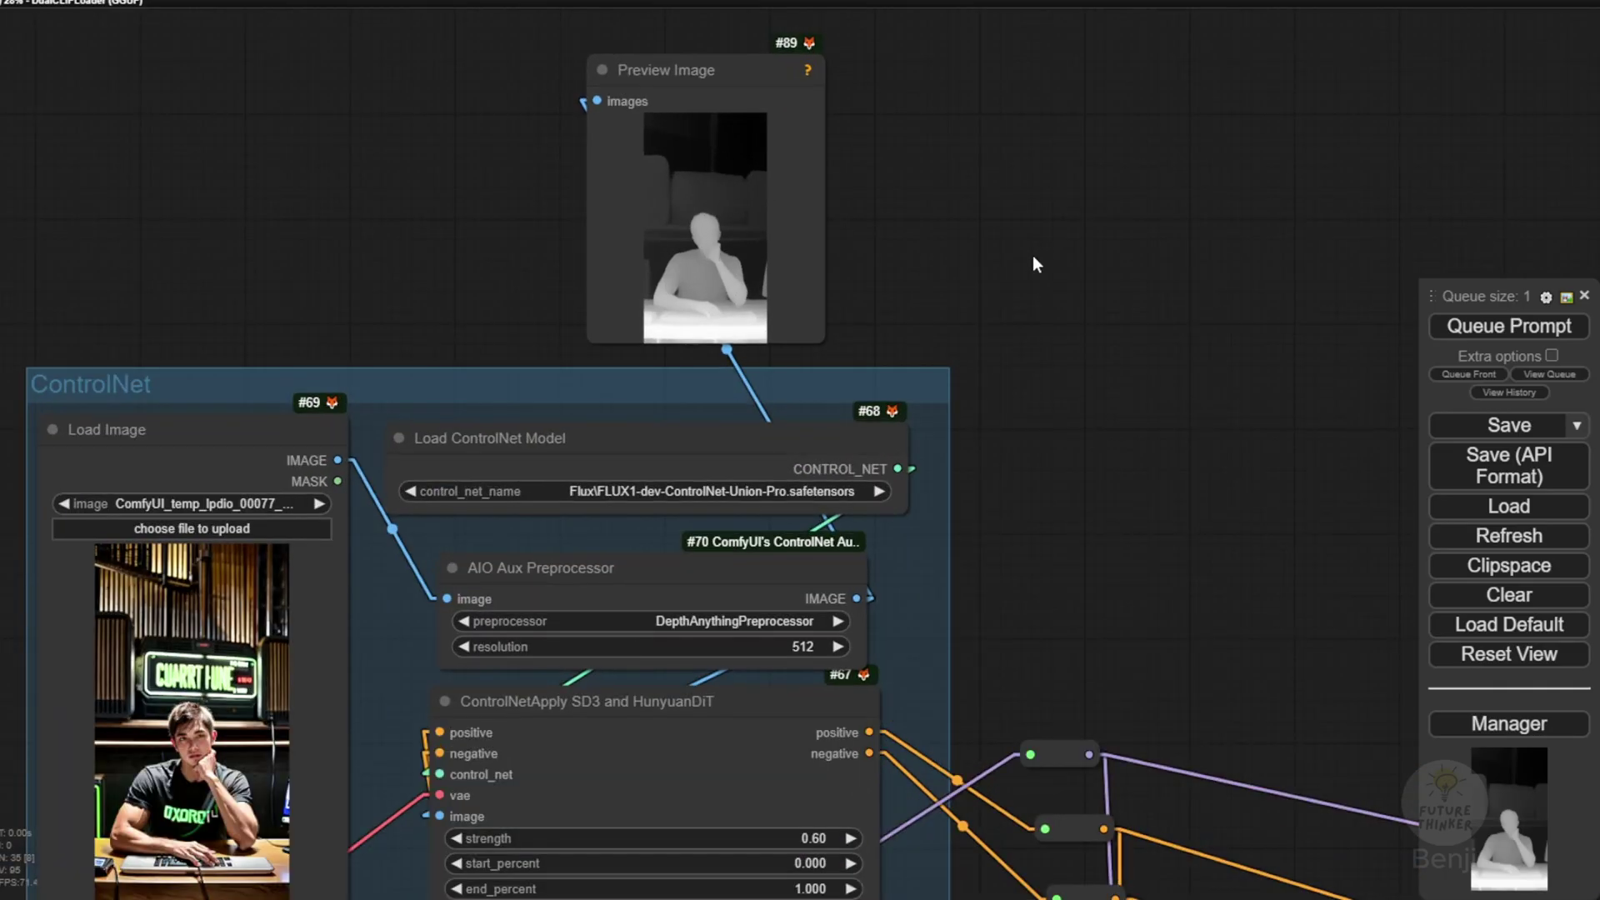
# Review the depth map and compare the preview images generated by the first sampling, Faceswap and Upscaler groups.
pyautogui.moveTo(1036, 257); pyautogui.dragTo(1109, 169)
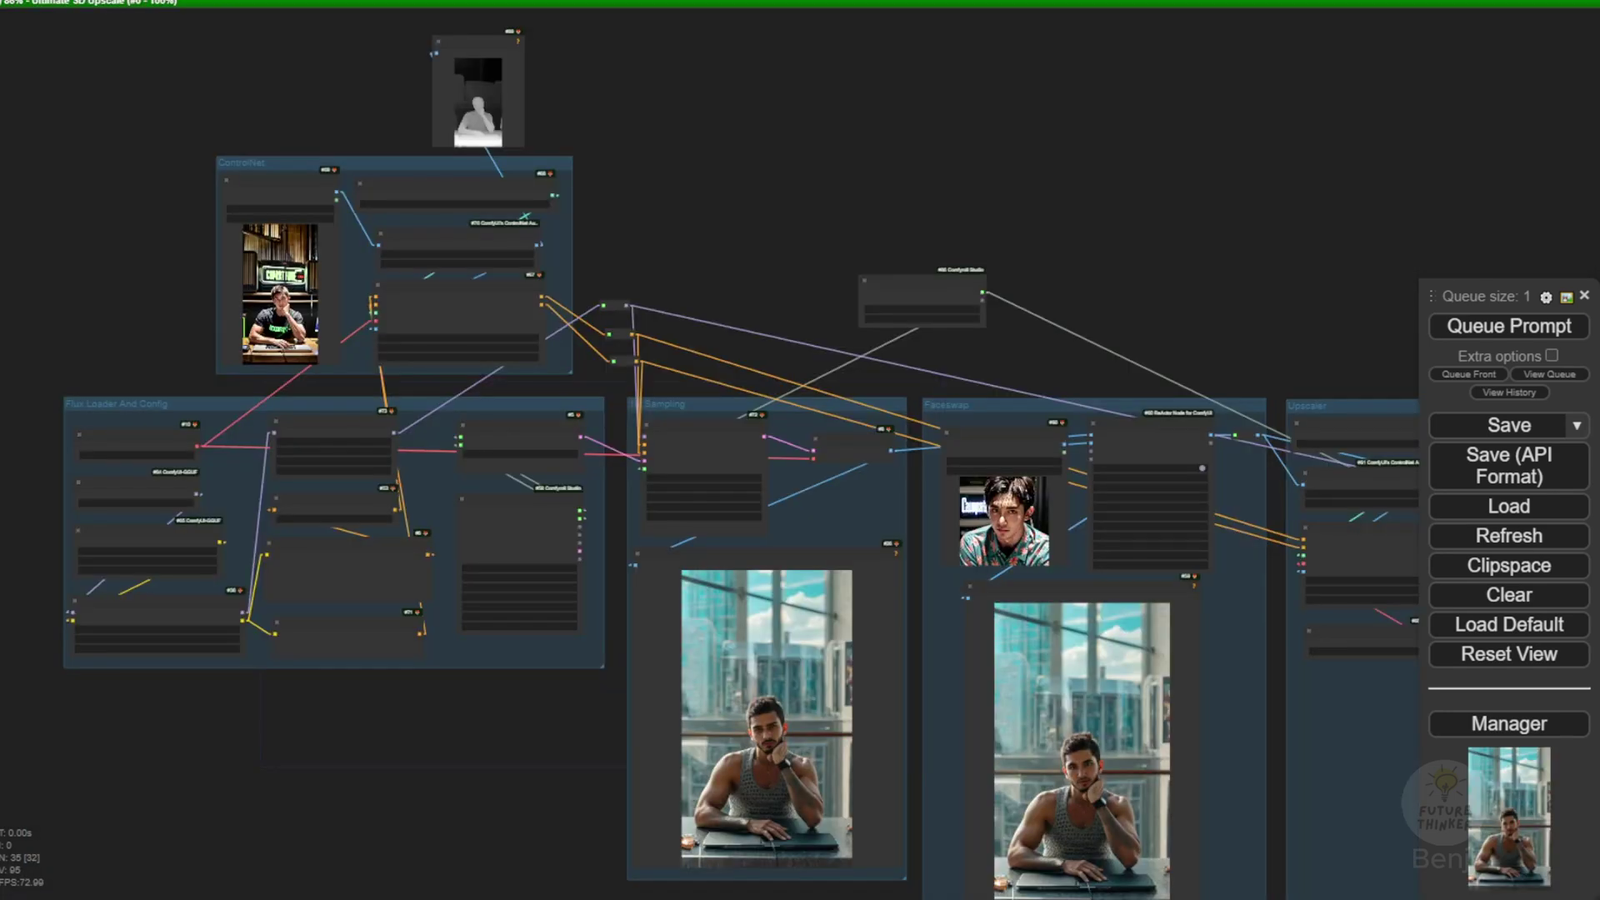
pyautogui.scroll(6, 528, 117)
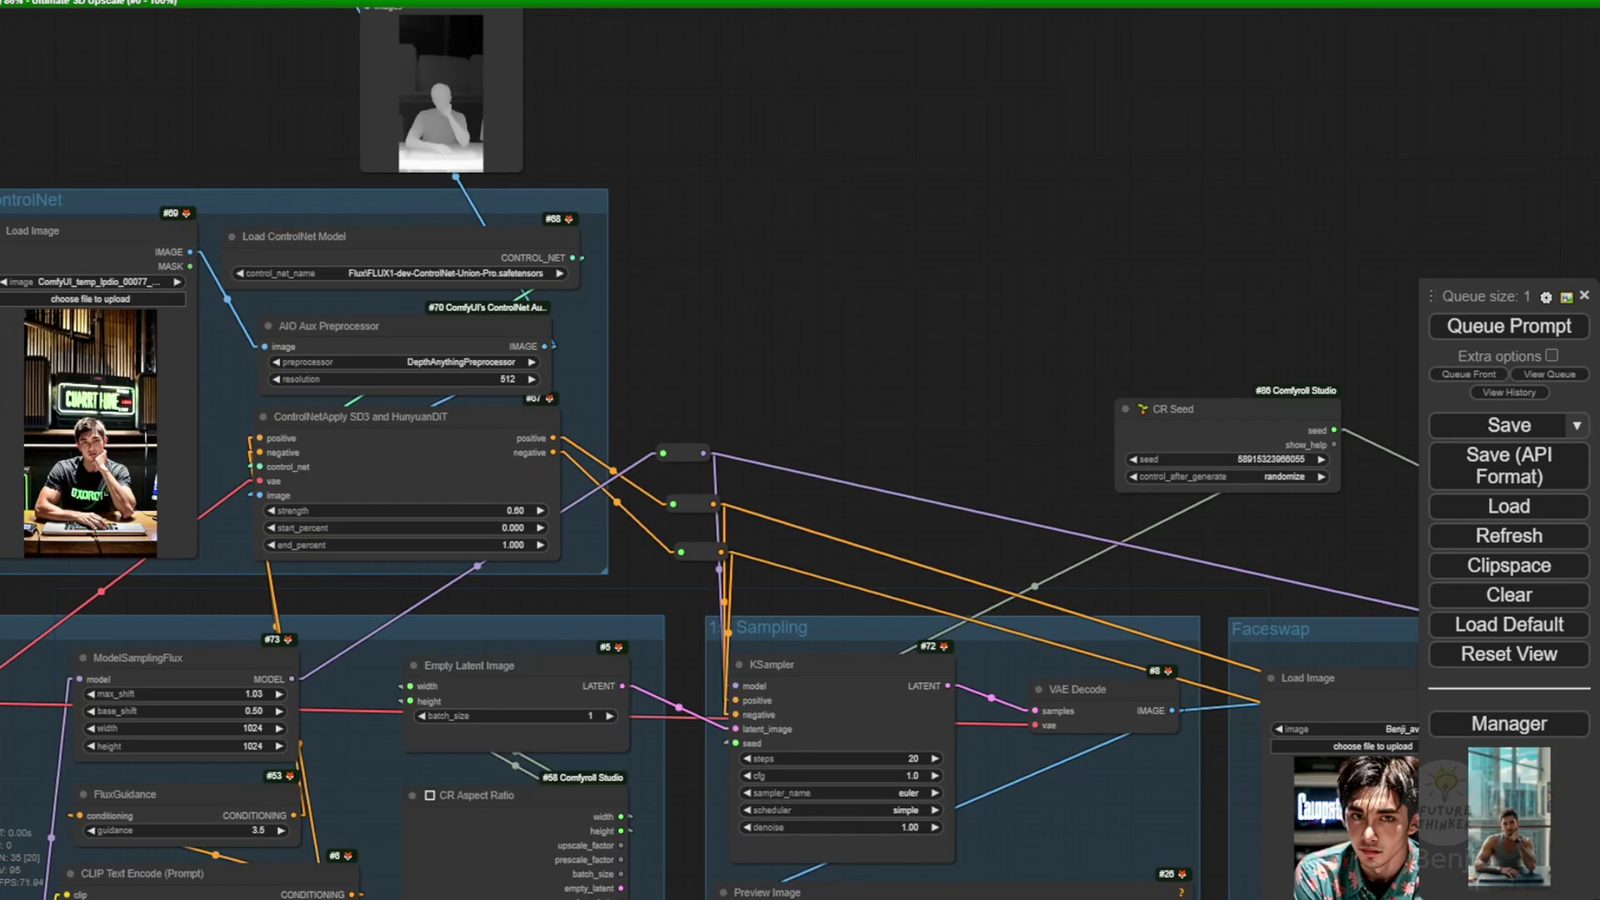
pyautogui.moveTo(916, 542); pyautogui.dragTo(559, 60)
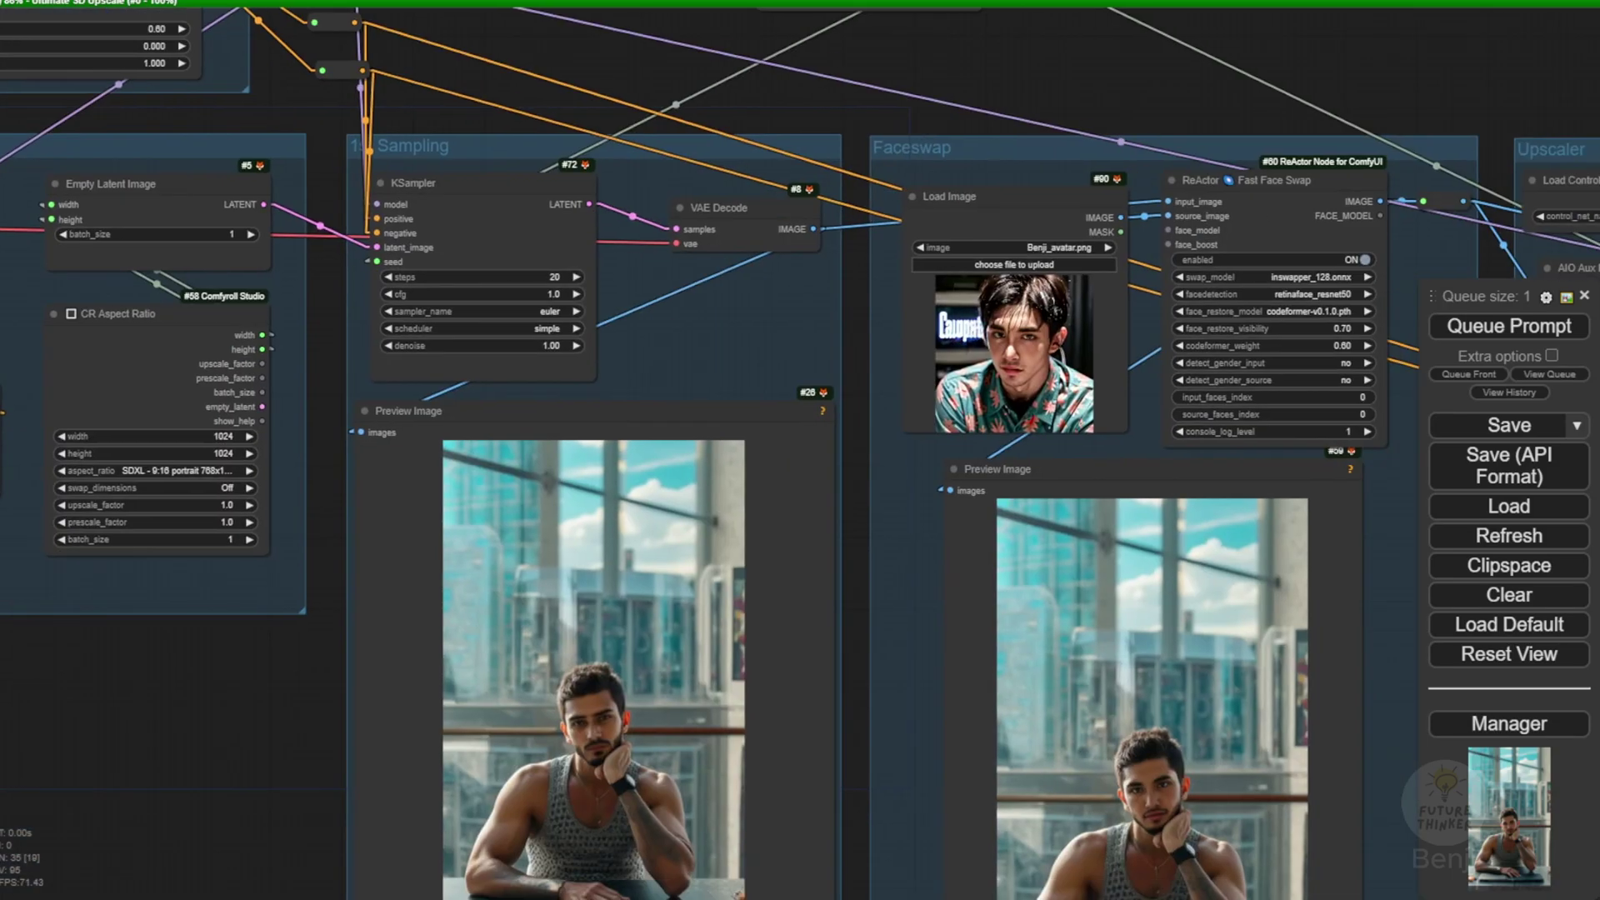
pyautogui.moveTo(716, 393); pyautogui.dragTo(614, 250)
pyautogui.scroll(2, 642, 643)
pyautogui.scroll(-3, 900, 547)
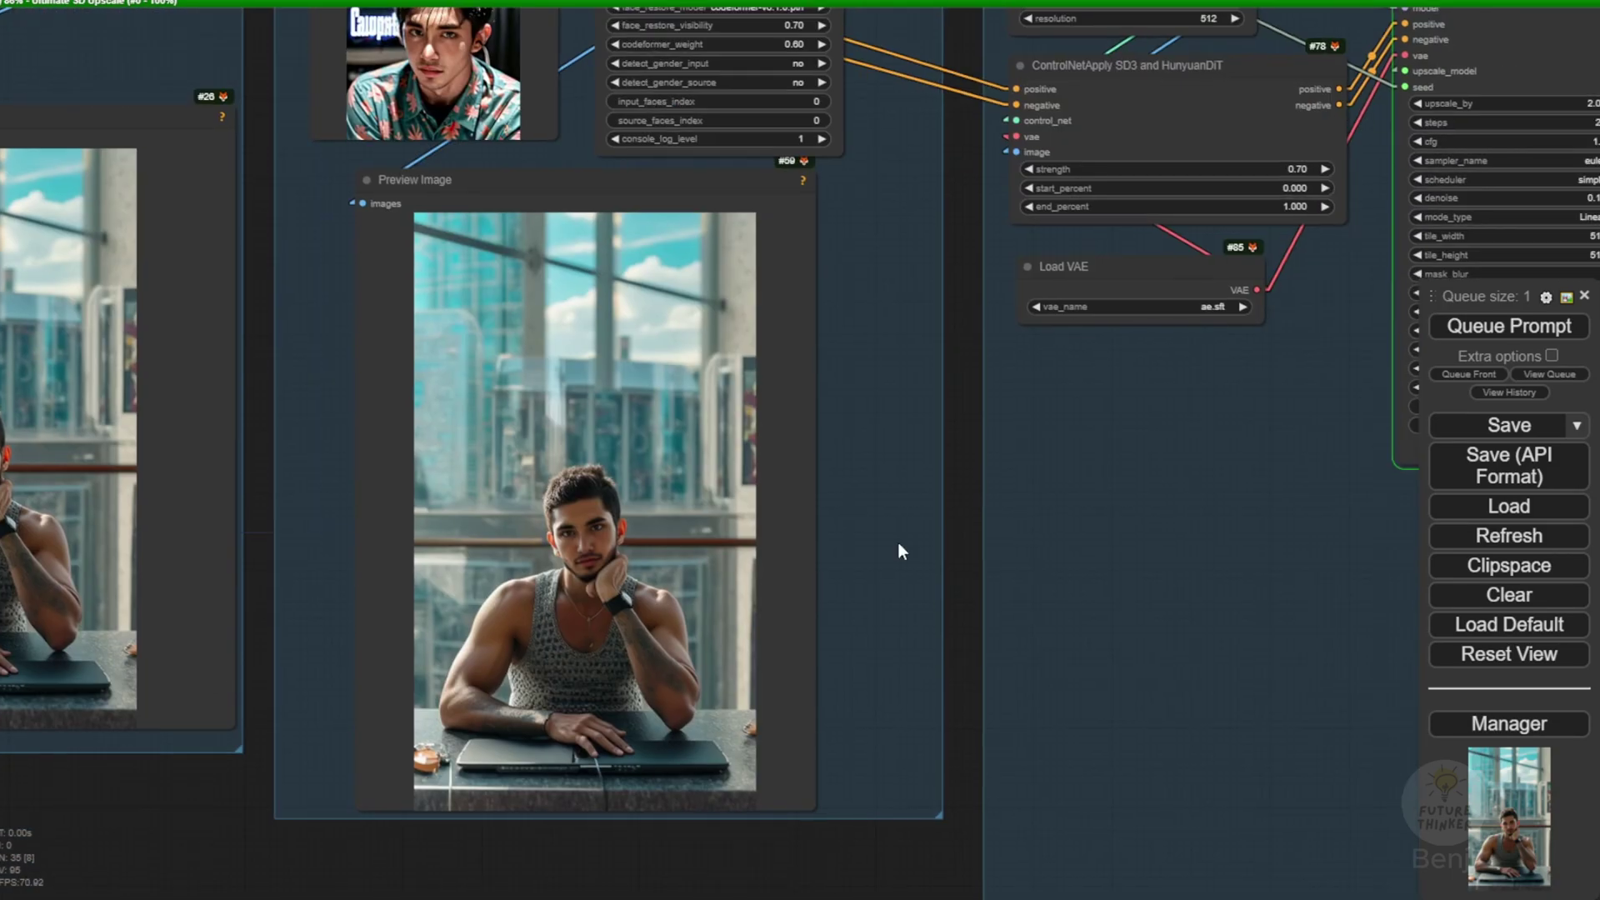
pyautogui.scroll(-3, 900, 546)
pyautogui.scroll(3, 721, 657)
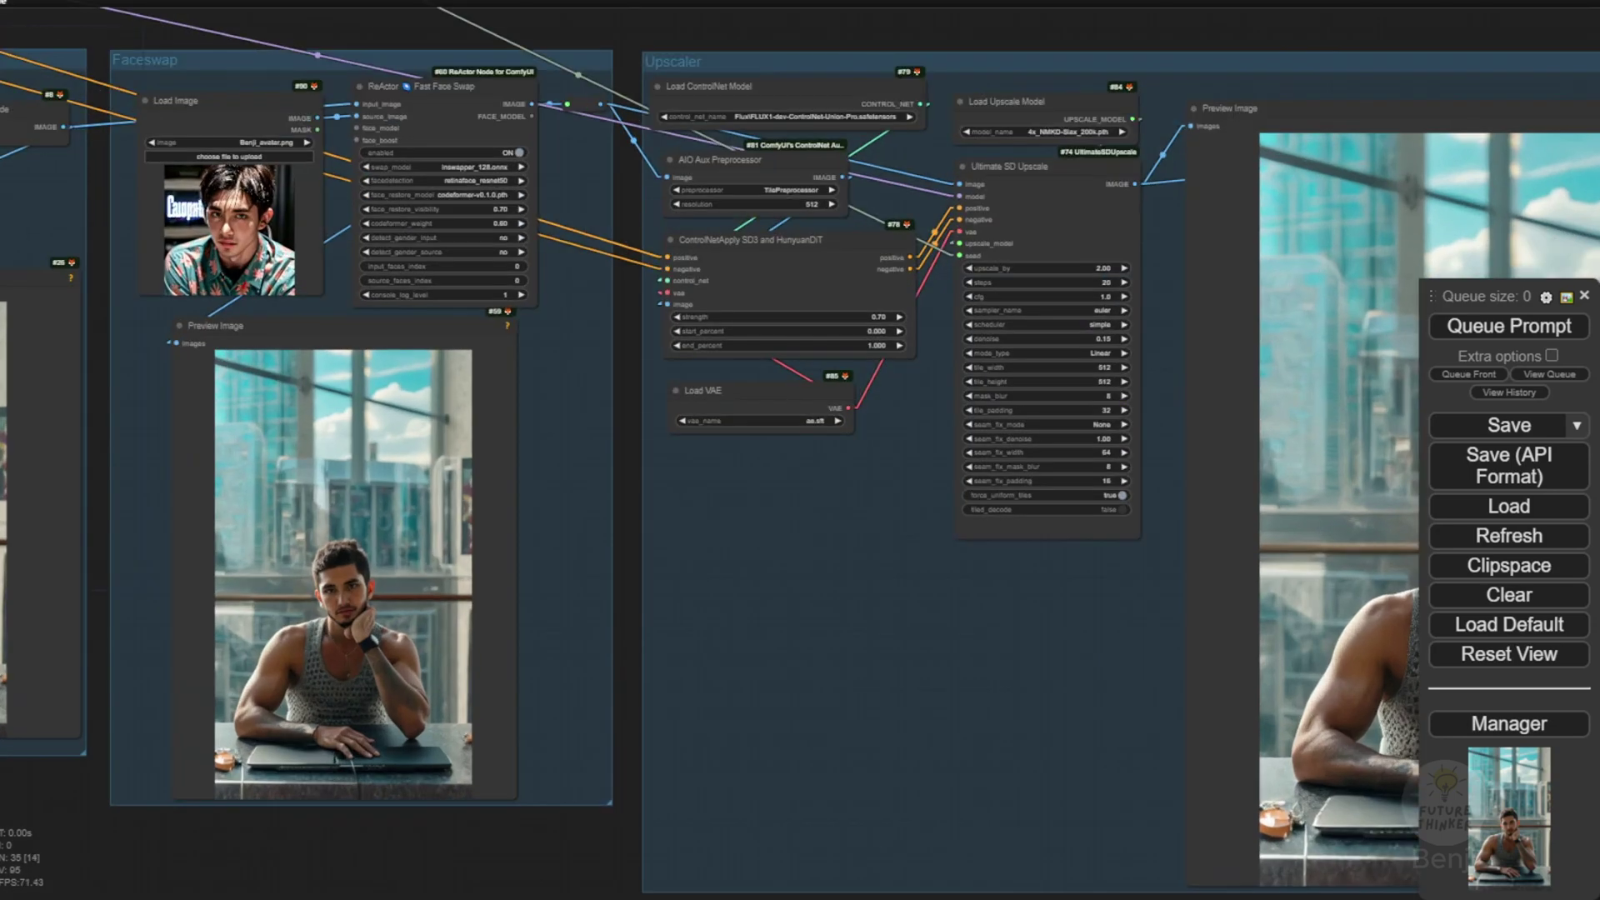
pyautogui.moveTo(691, 663); pyautogui.dragTo(963, 628)
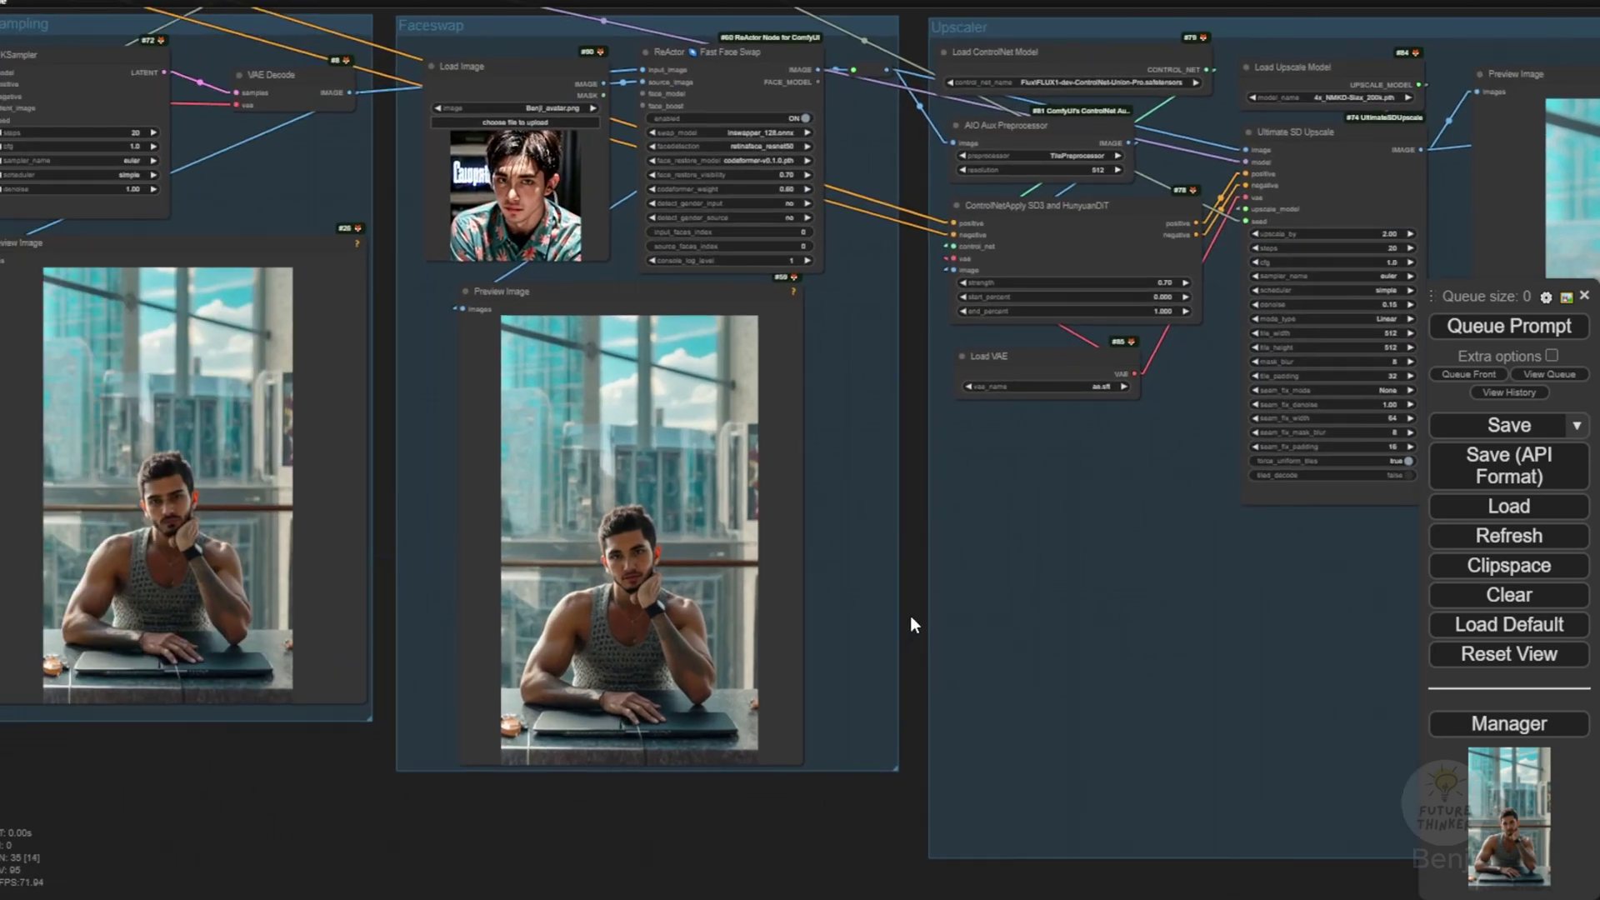
pyautogui.moveTo(910, 615); pyautogui.dragTo(25, 633)
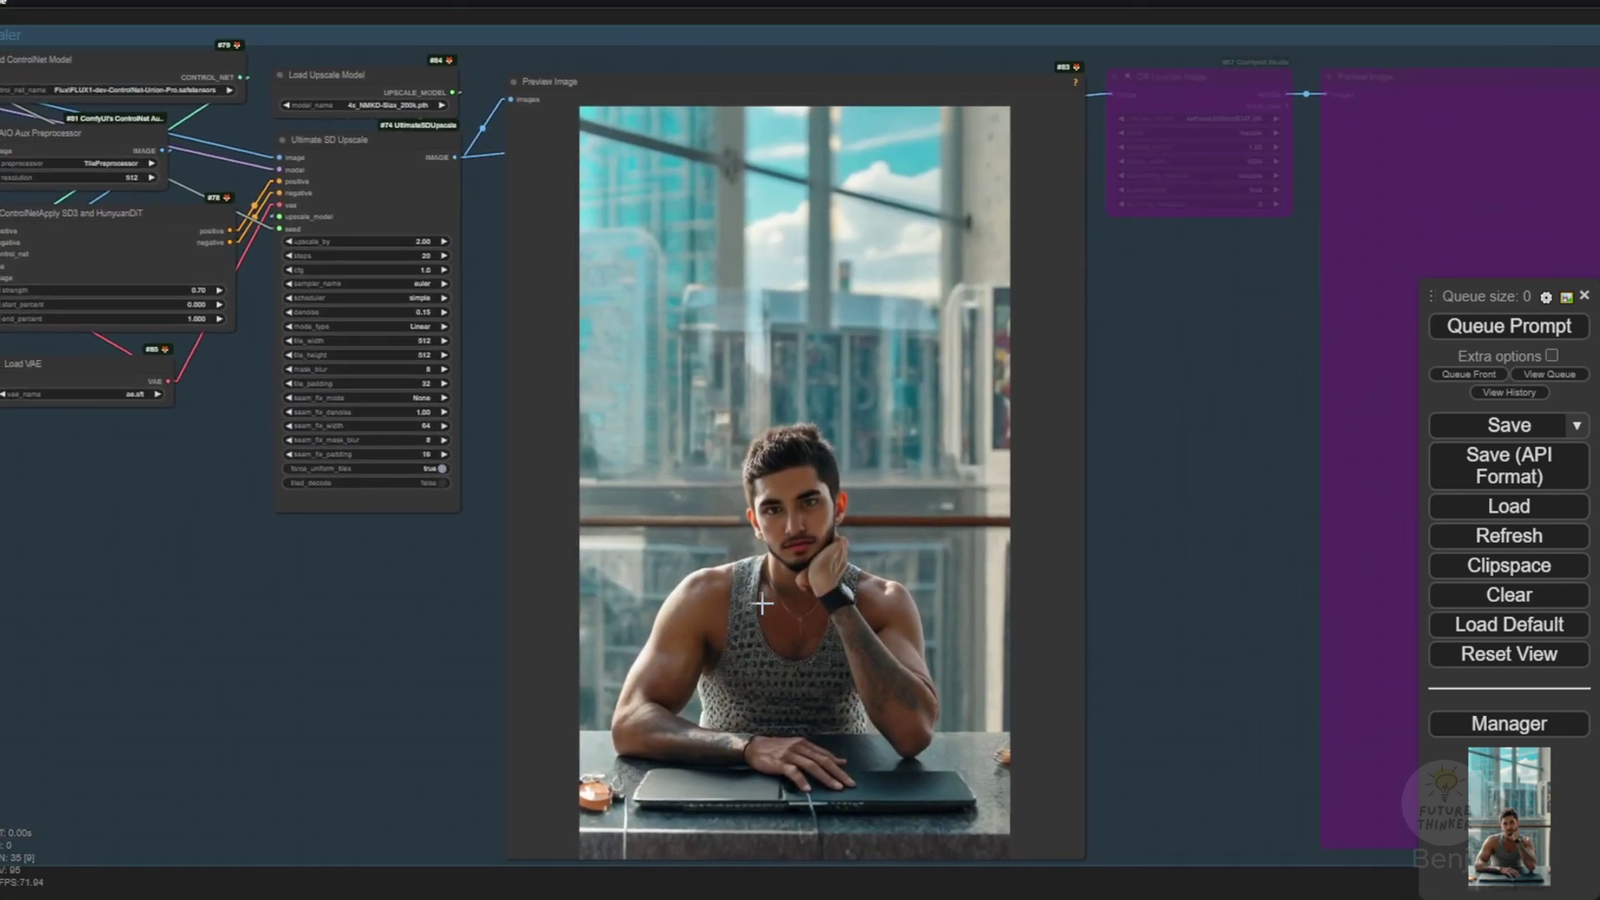
# Open the upscaled preview image on its own and inspect its details at fitted and full size.
pyautogui.rightClick(758, 500)
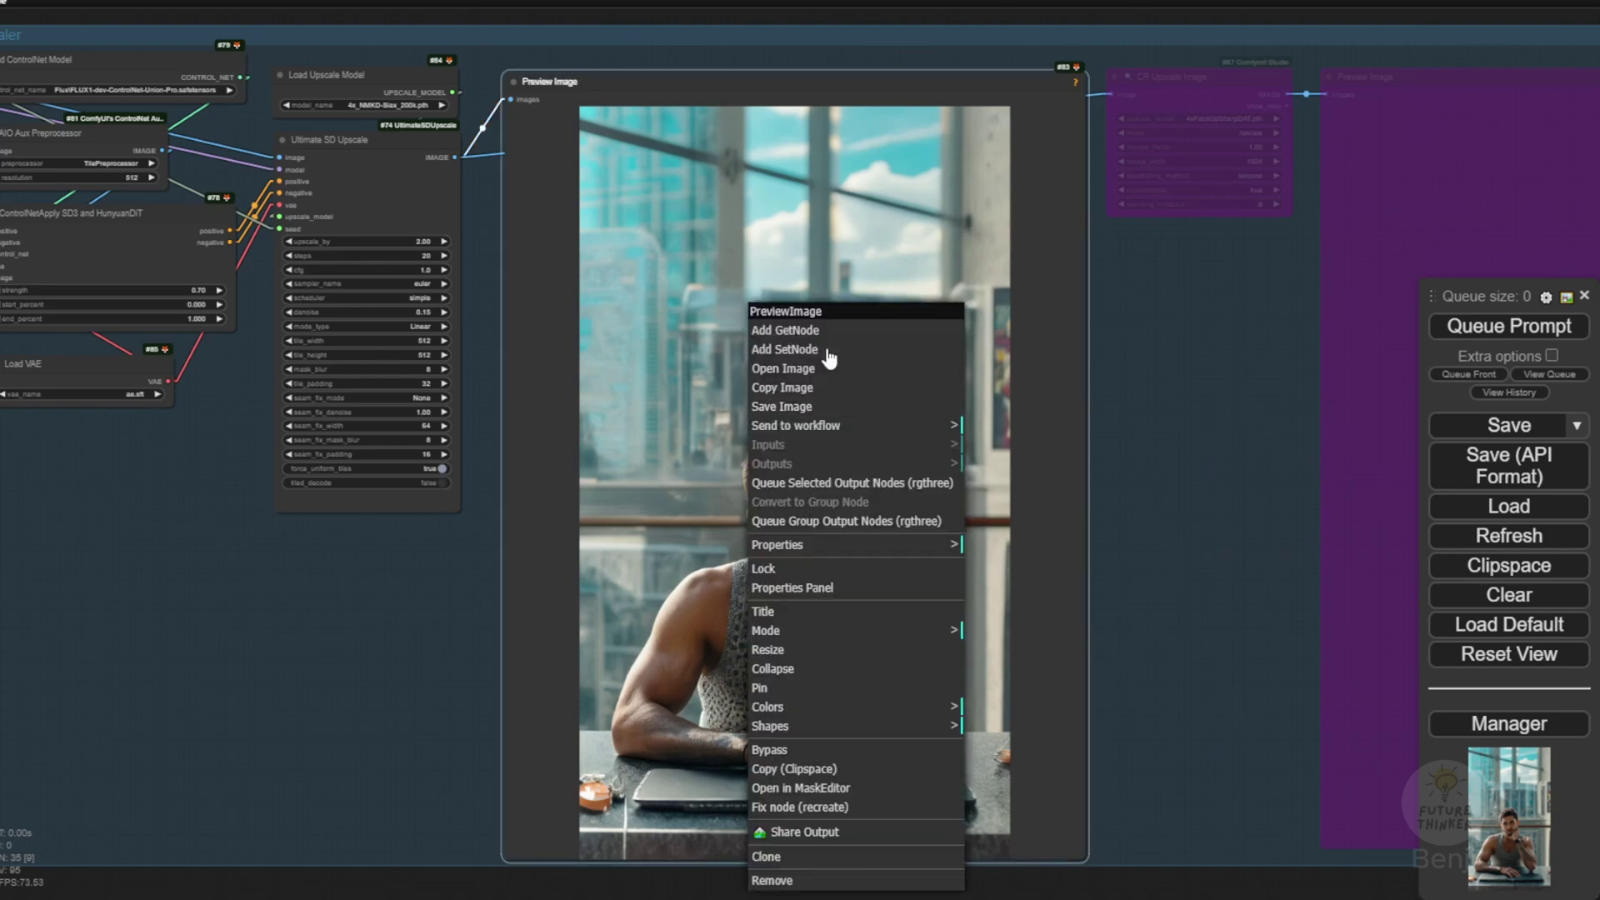
pyautogui.click(783, 369)
pyautogui.click(652, 120)
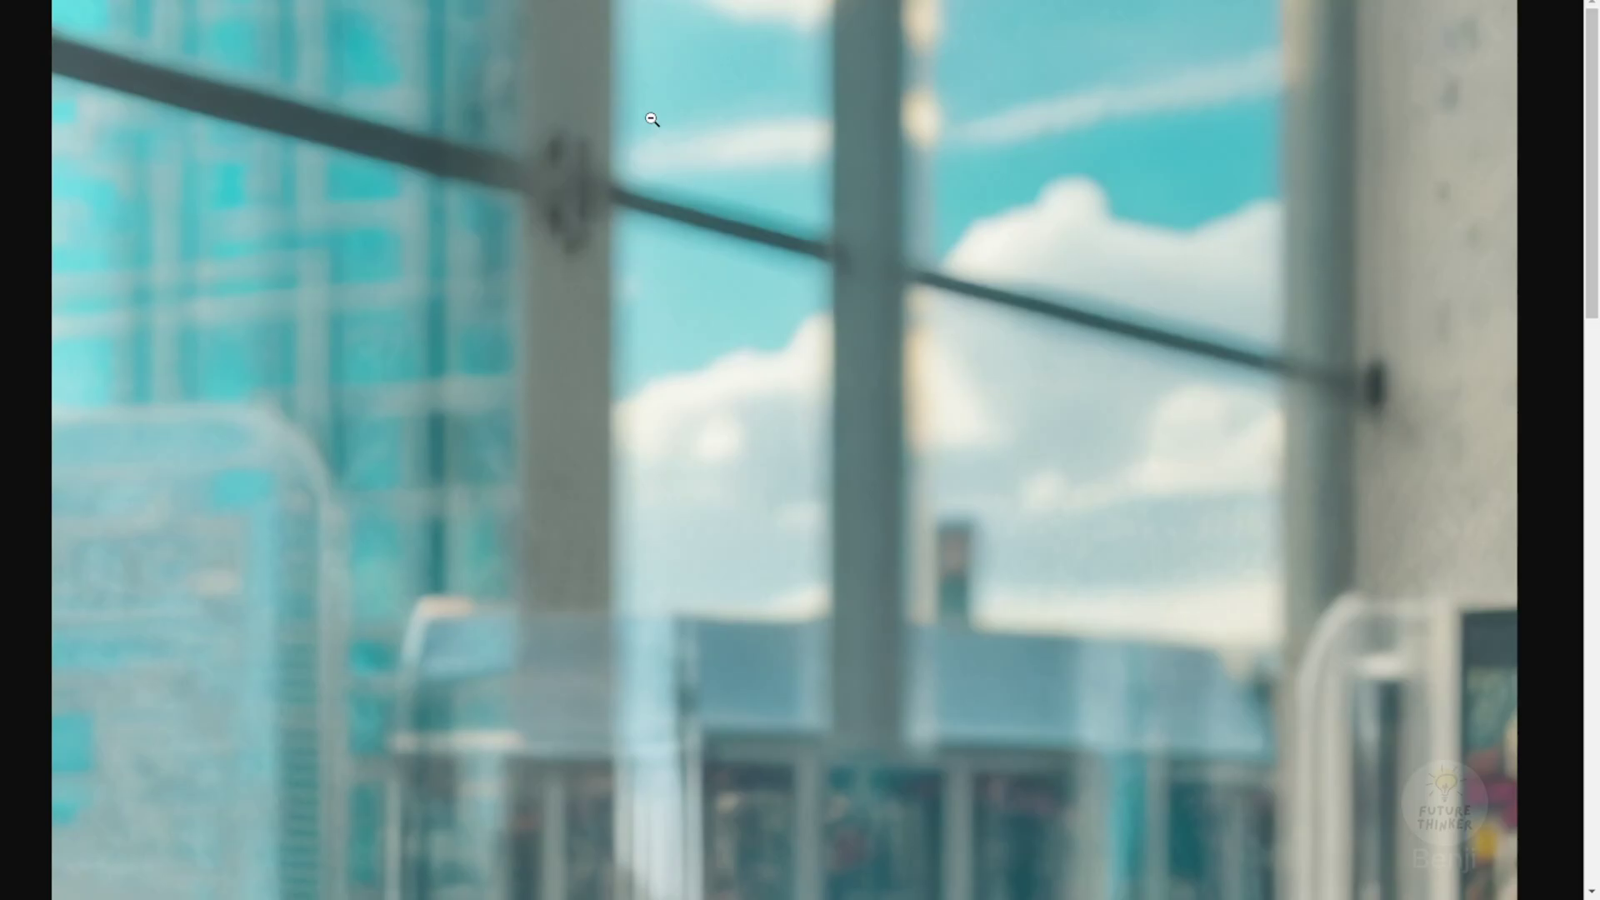
pyautogui.click(634, 223)
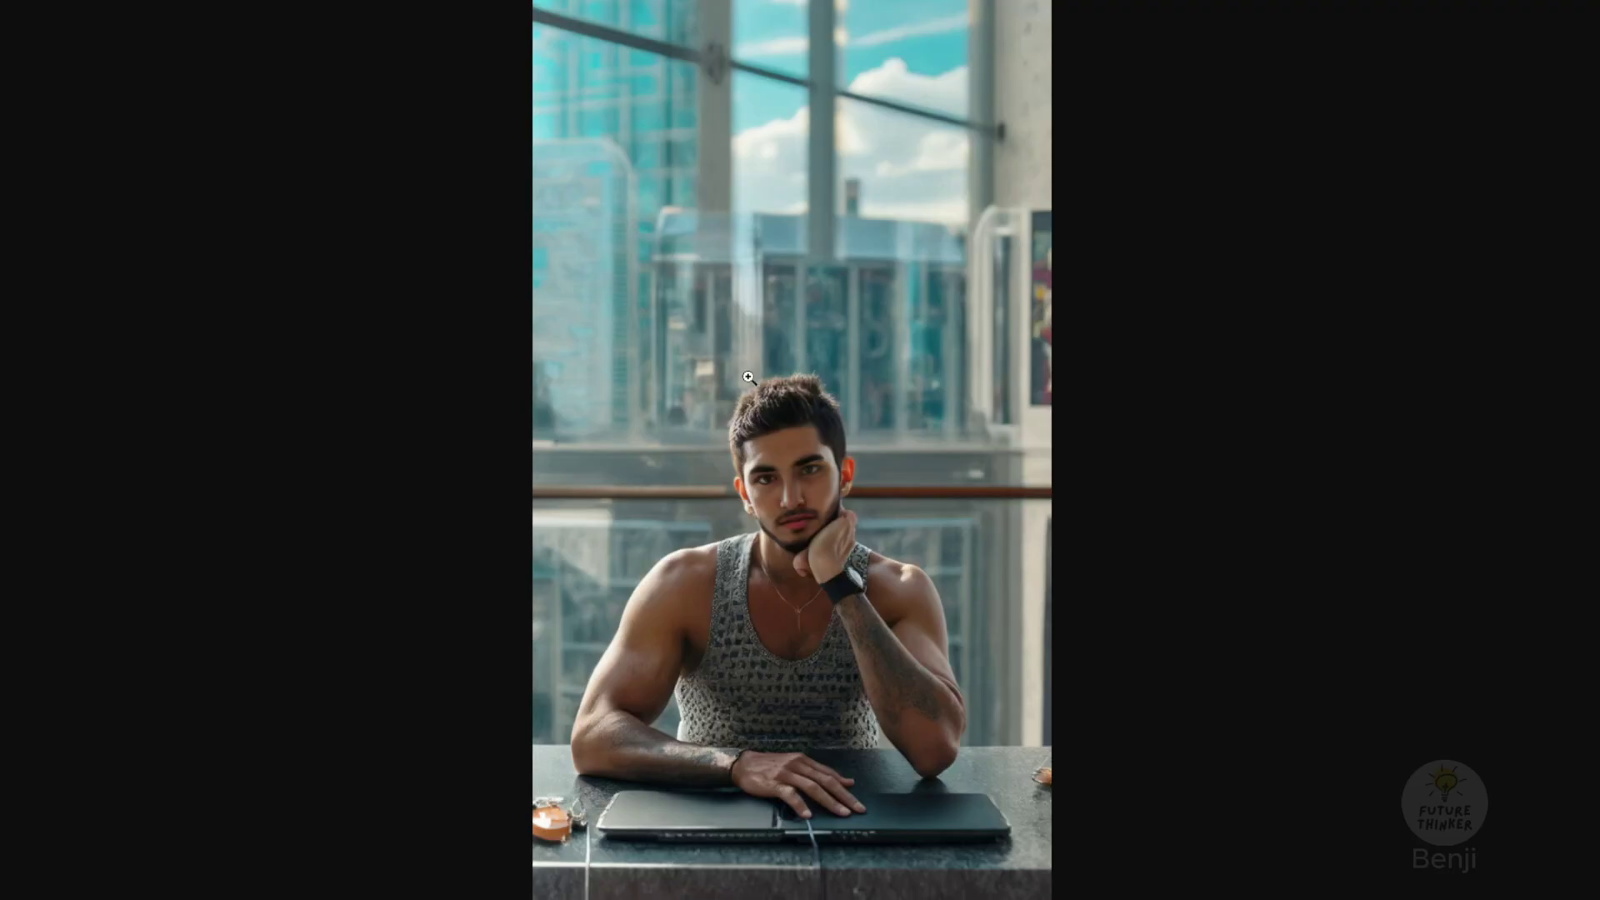
pyautogui.click(735, 625)
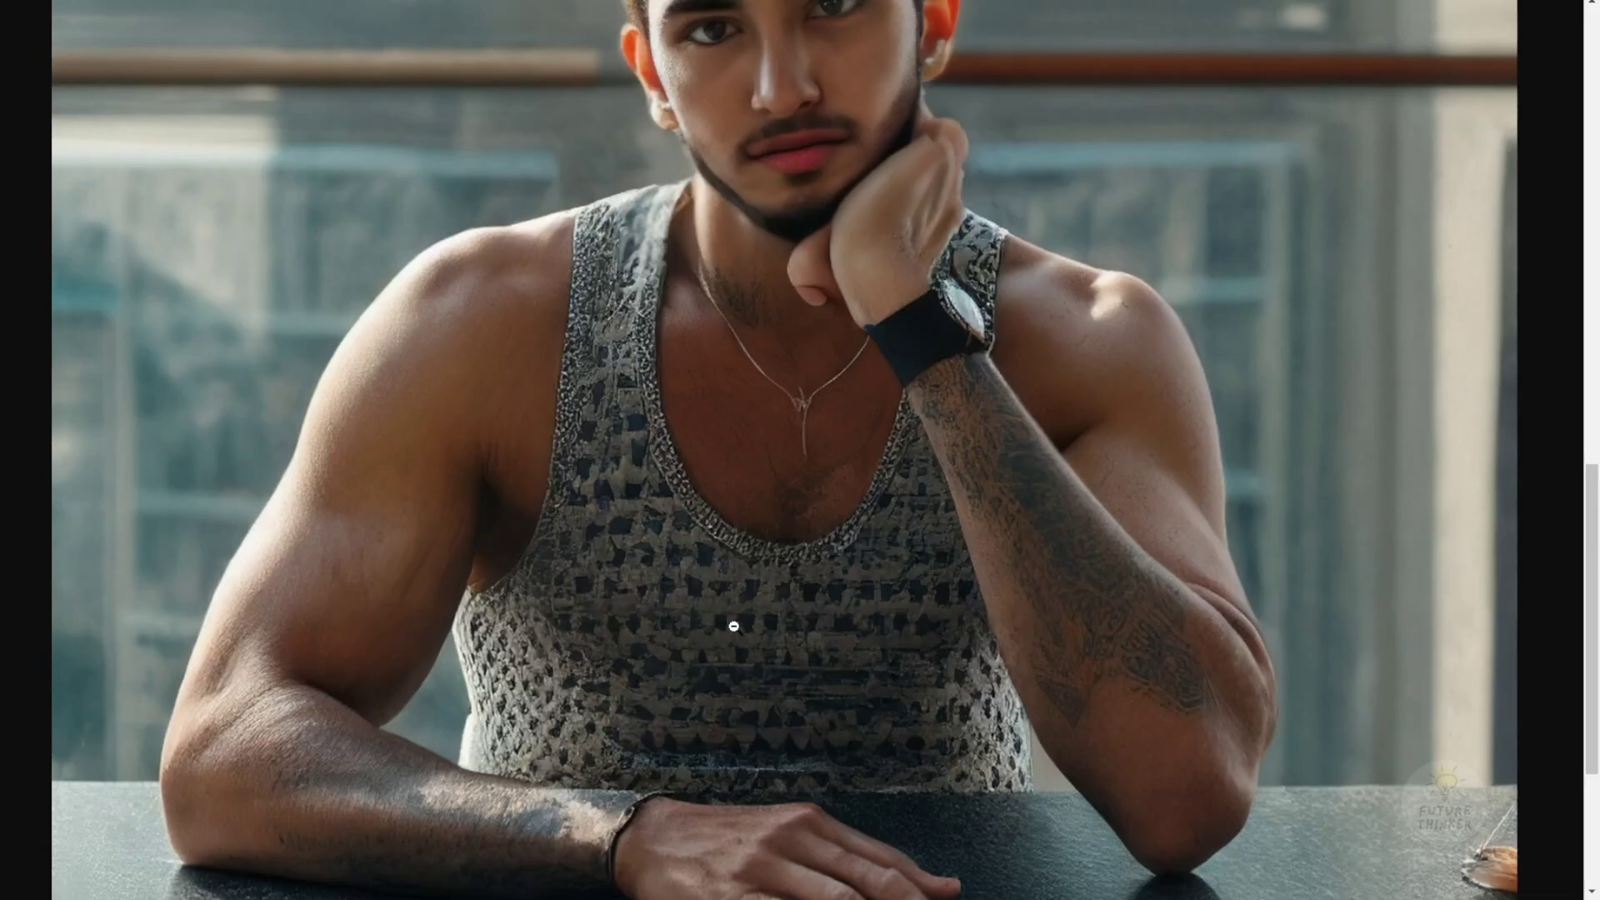
pyautogui.click(703, 516)
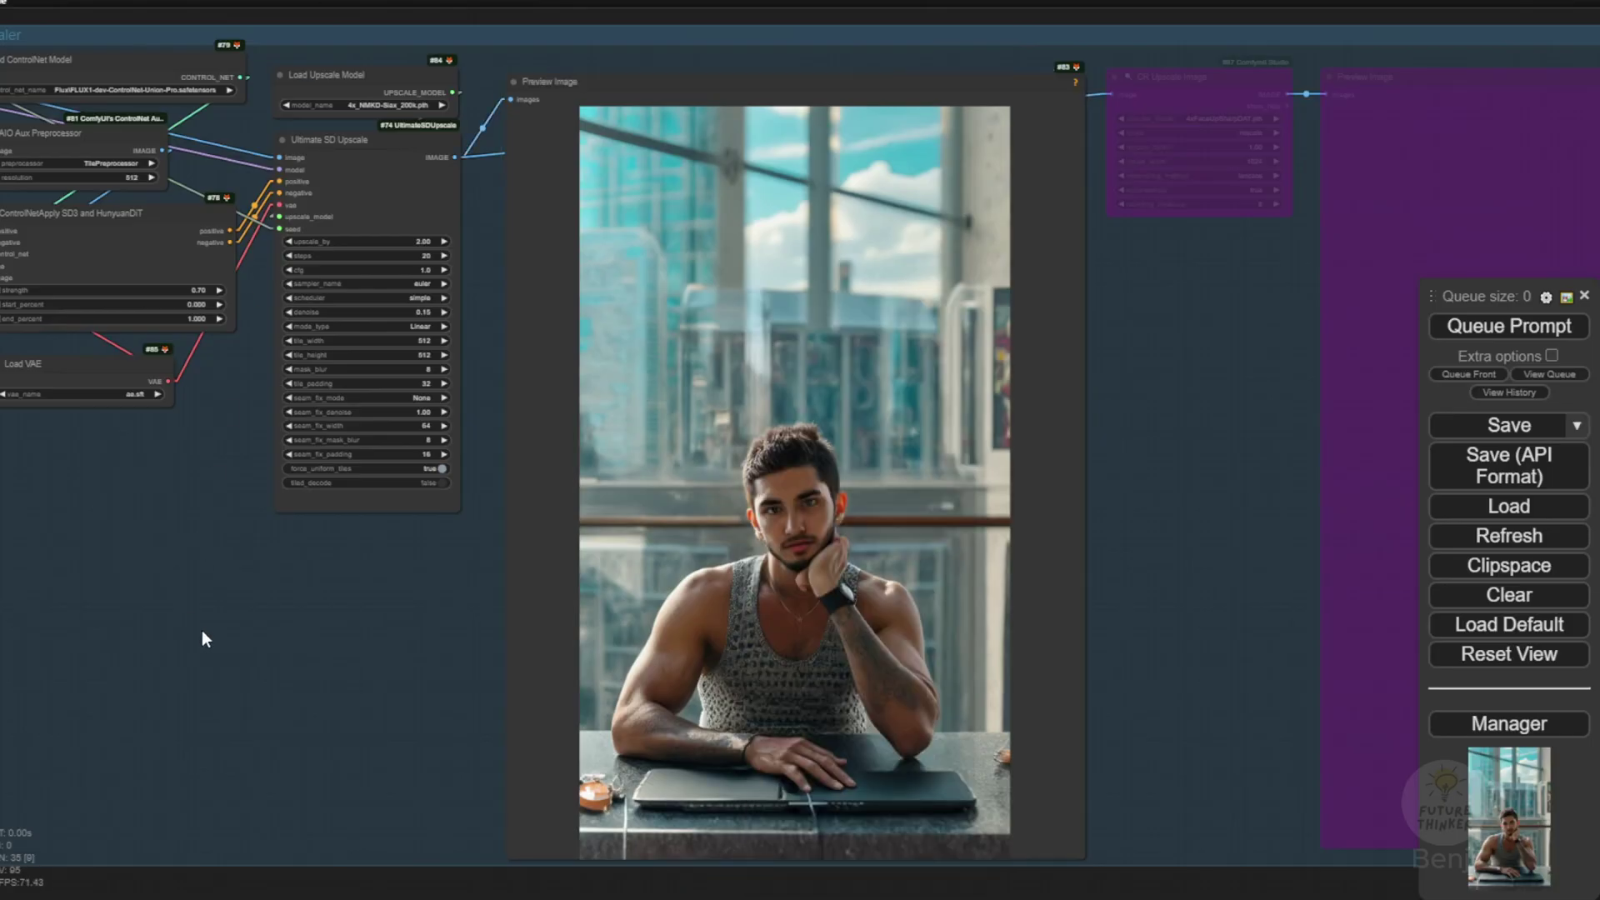
# Examine the Upscaler group's Load Upscale Model and Ultimate SD Upscale settings and return to the workflow overview.
pyautogui.moveTo(204, 636); pyautogui.dragTo(486, 747)
pyautogui.scroll(5, 575, 281)
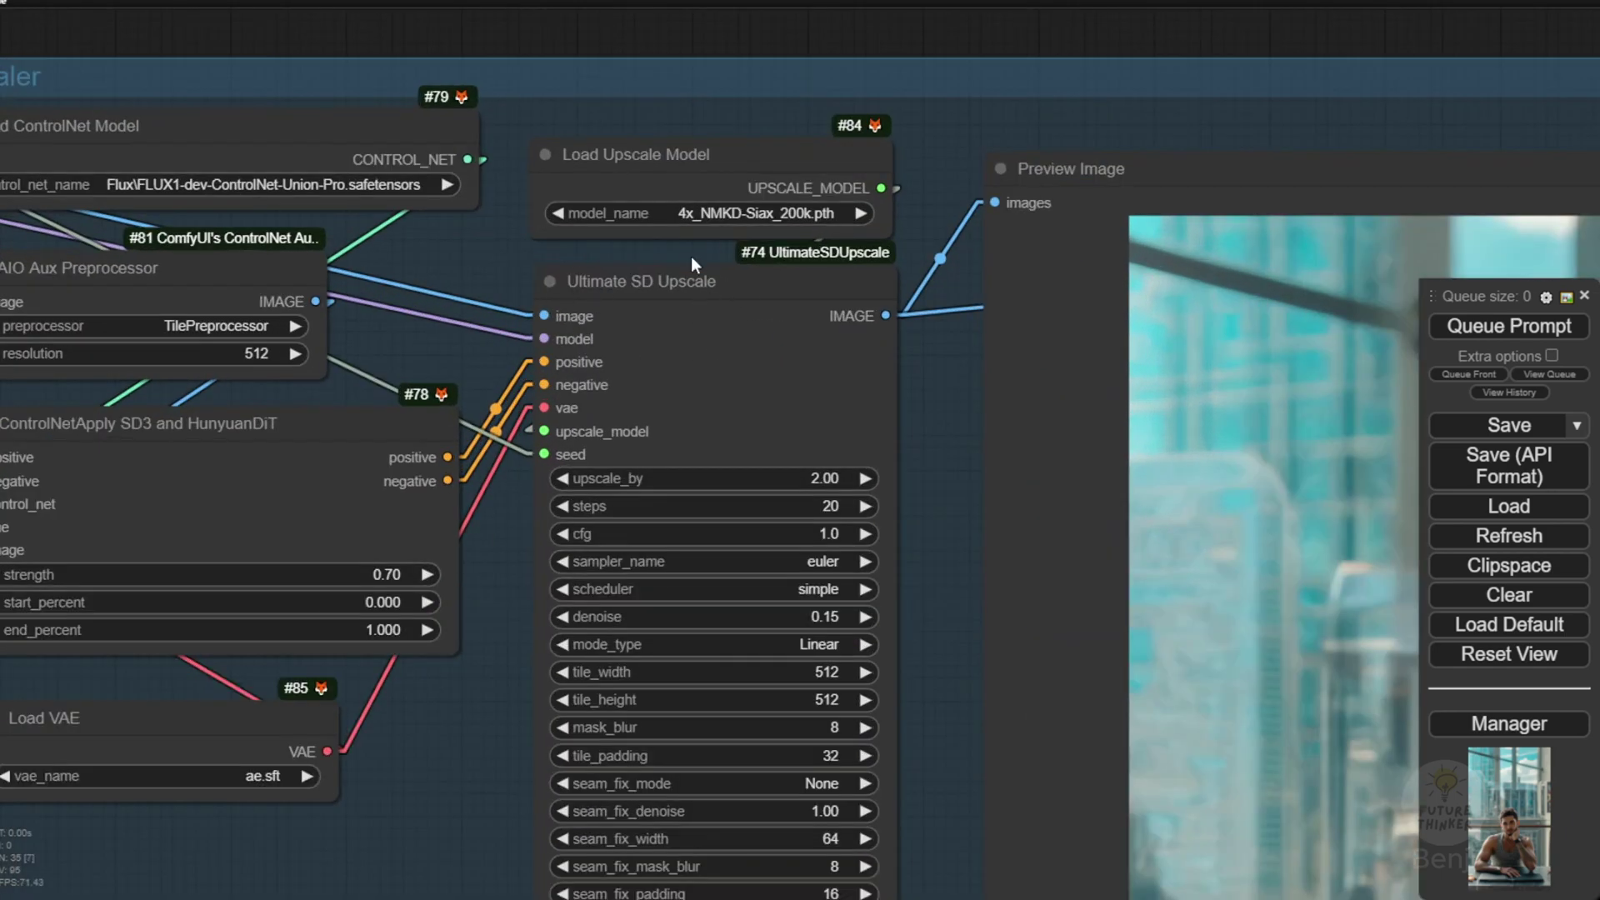
pyautogui.scroll(-3, 392, 323)
pyautogui.moveTo(418, 272); pyautogui.dragTo(765, 310)
pyautogui.click(554, 205)
pyautogui.click(551, 285)
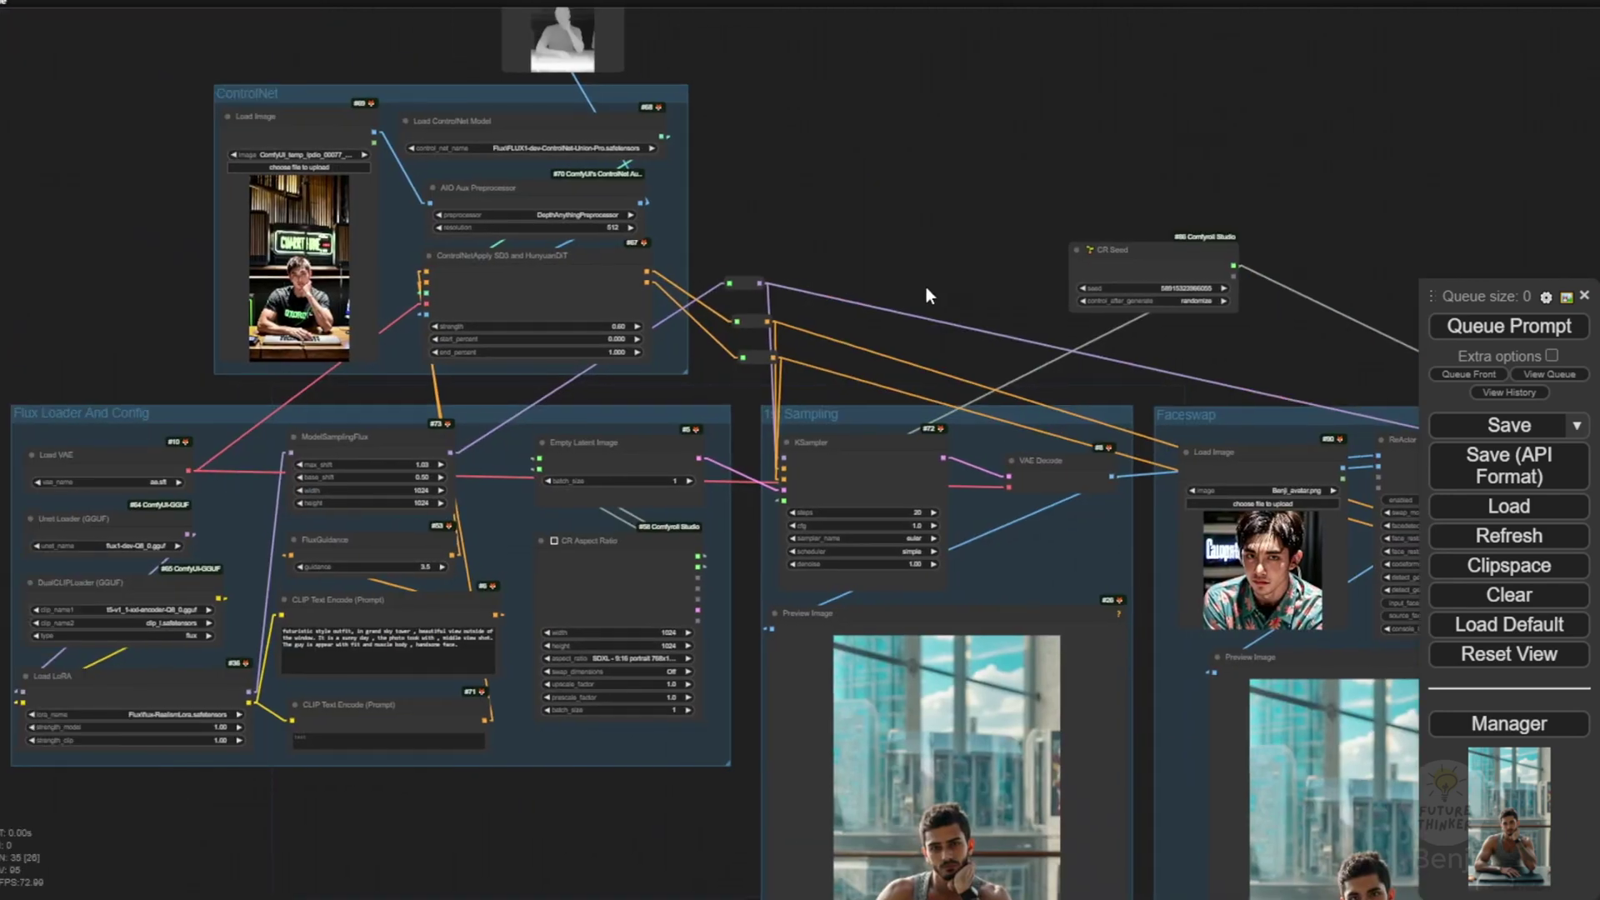
# Switch to Hugging Face, open the FLUX.1-dev-ControlNet-Union-Pro model card and highlight its list of supported control modes.
pyautogui.moveTo(927, 286); pyautogui.dragTo(547, 371)
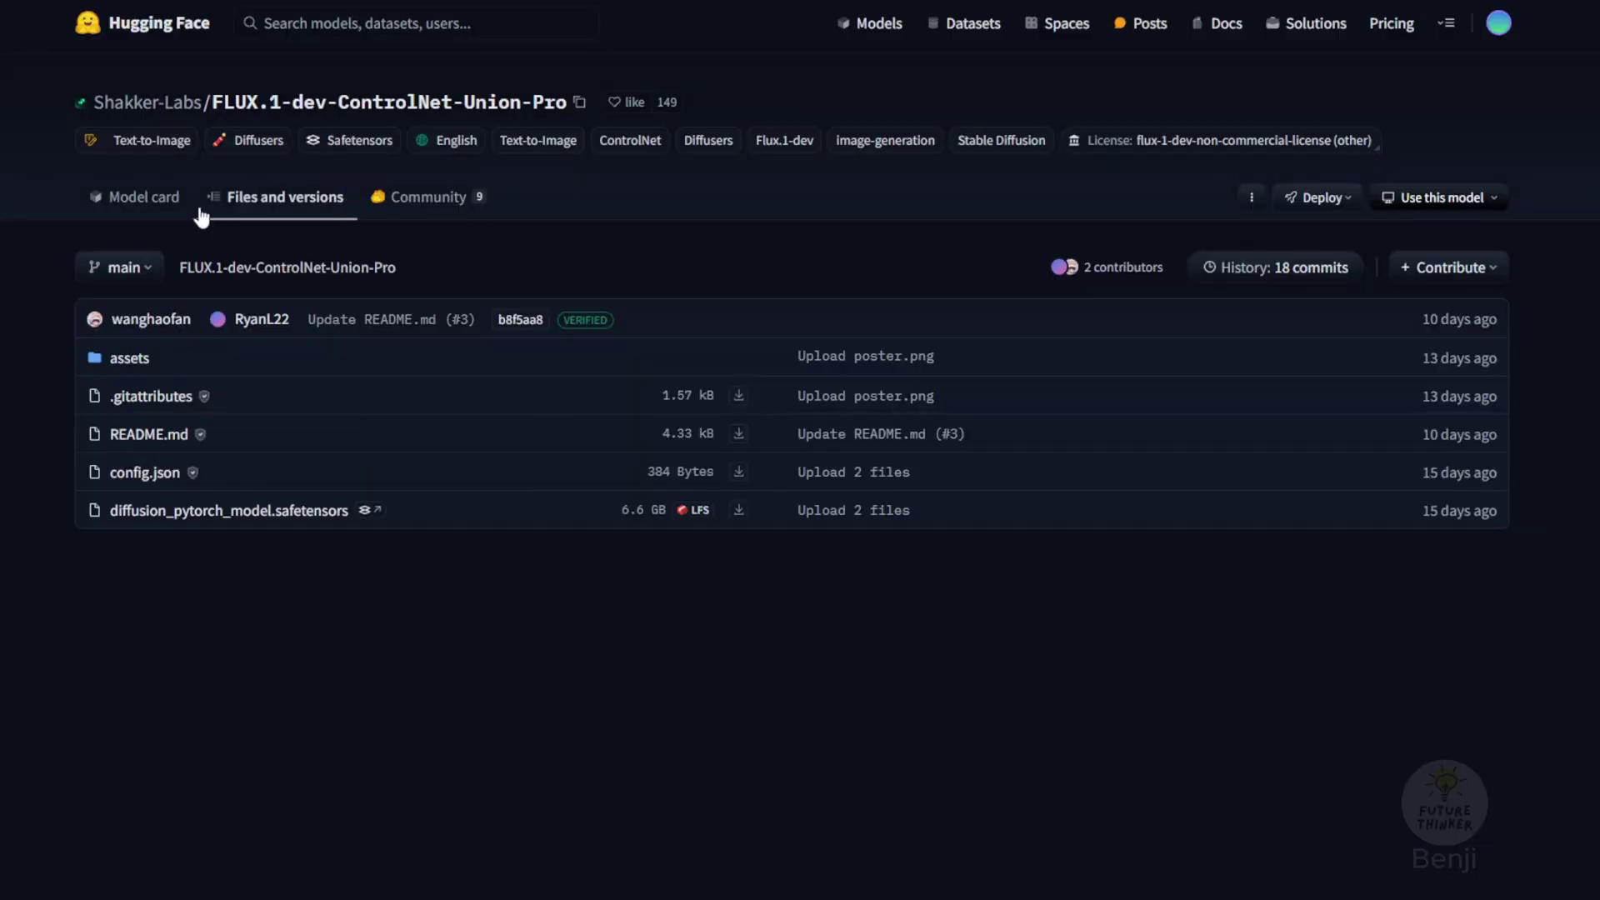
pyautogui.click(140, 198)
pyautogui.scroll(-3, 442, 552)
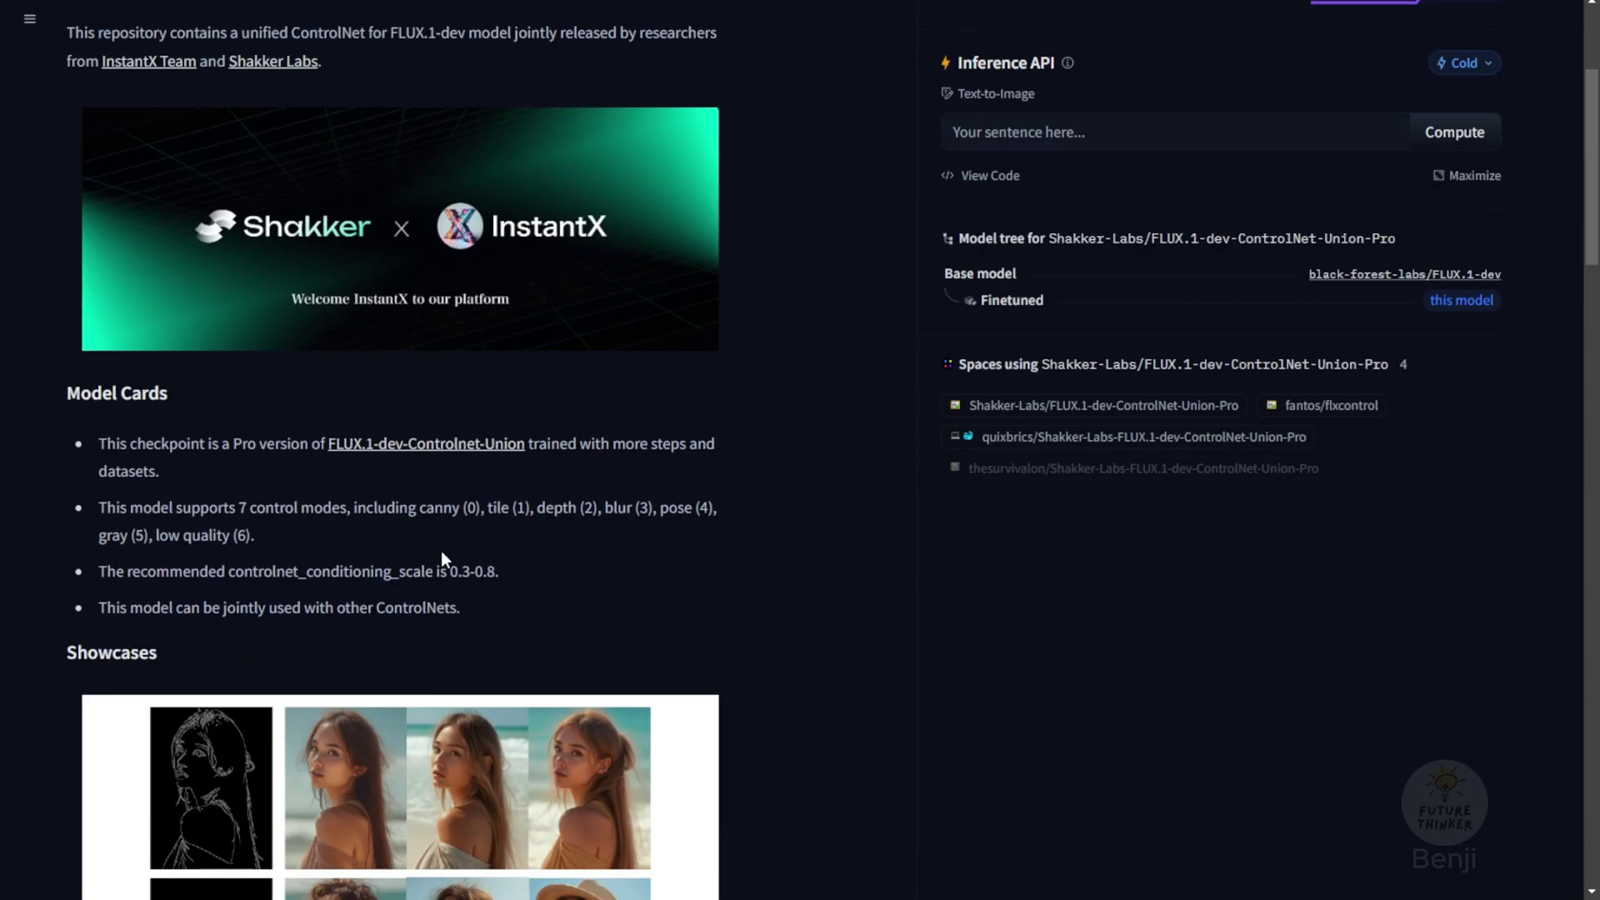
pyautogui.scroll(-1, 493, 525)
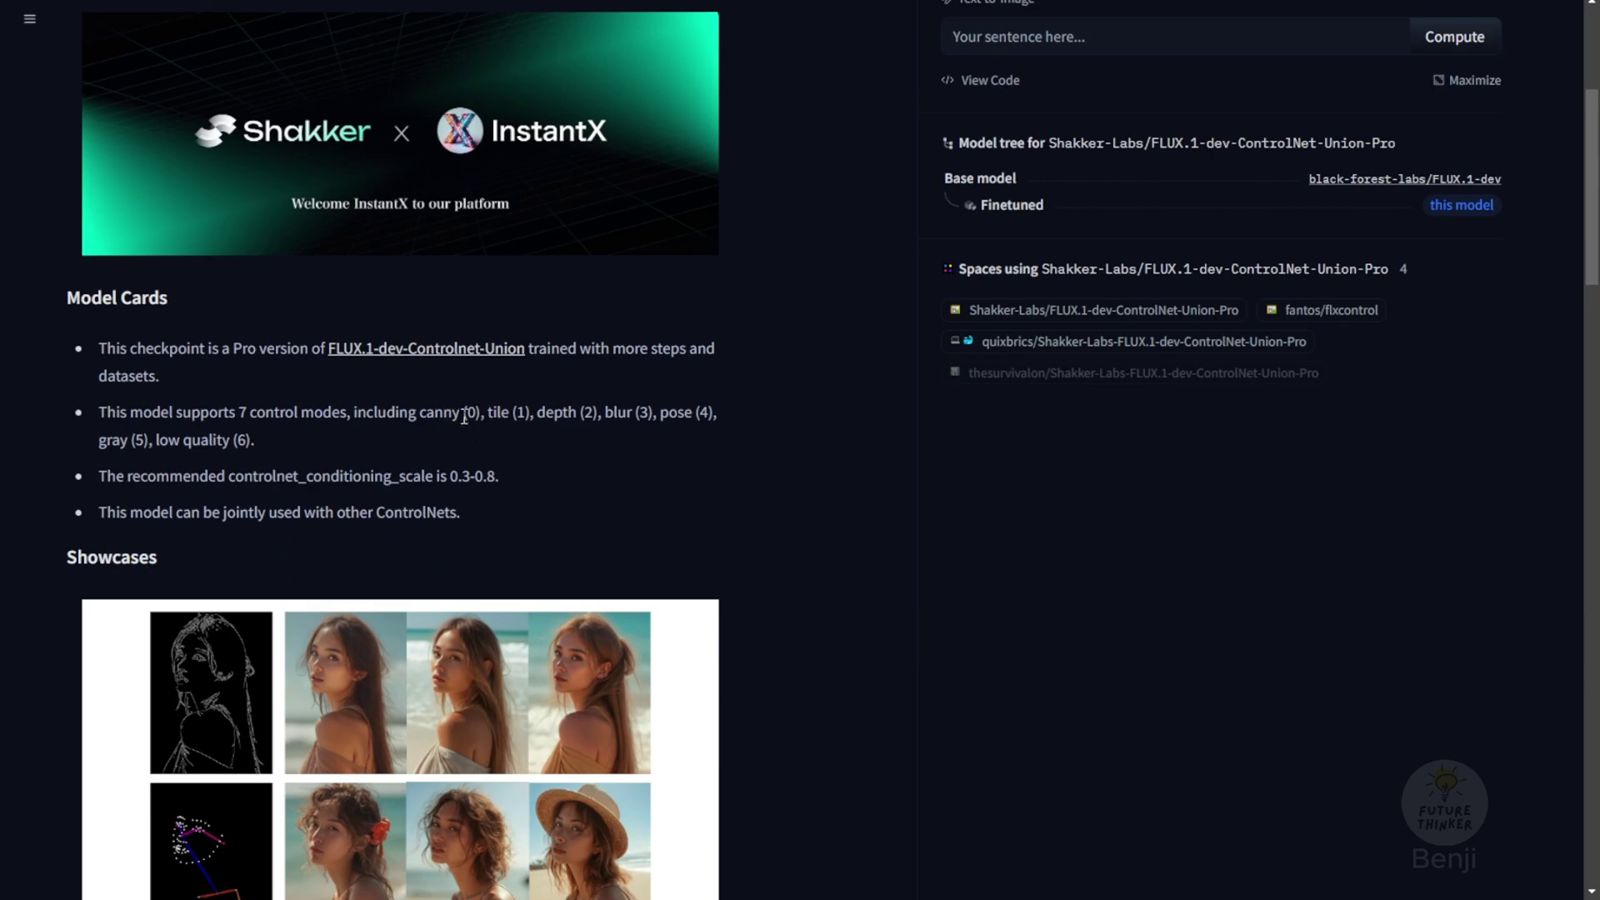
pyautogui.moveTo(441, 414); pyautogui.dragTo(253, 441)
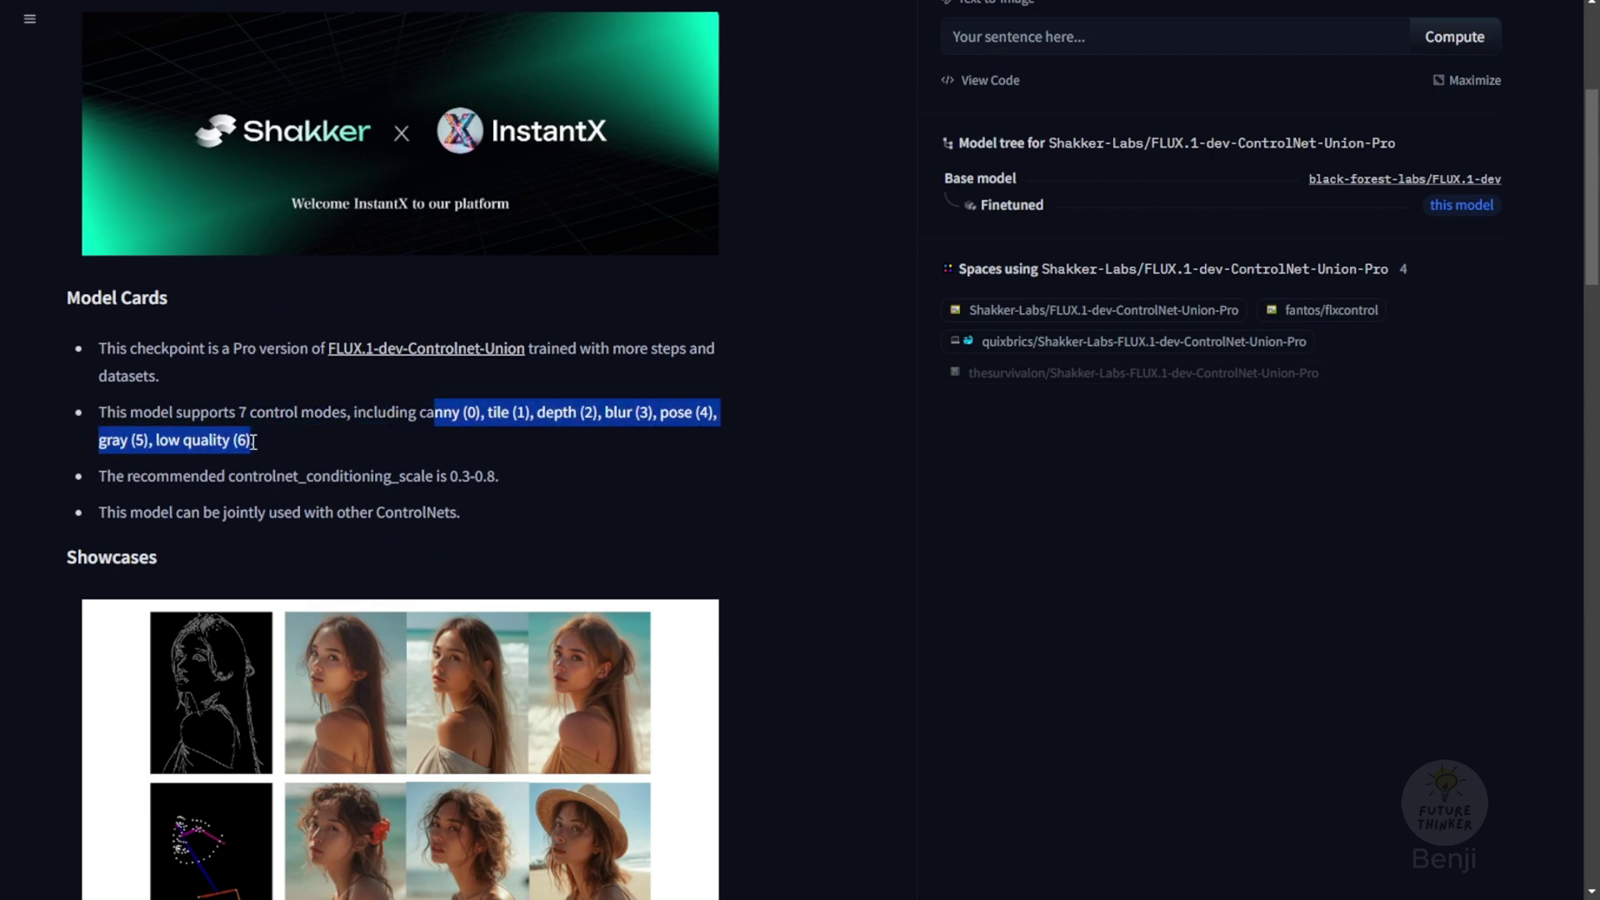
pyautogui.click(603, 484)
# Compare the canny, pose, depth and gray control examples in the model card's Showcases section.
pyautogui.scroll(-7, 603, 483)
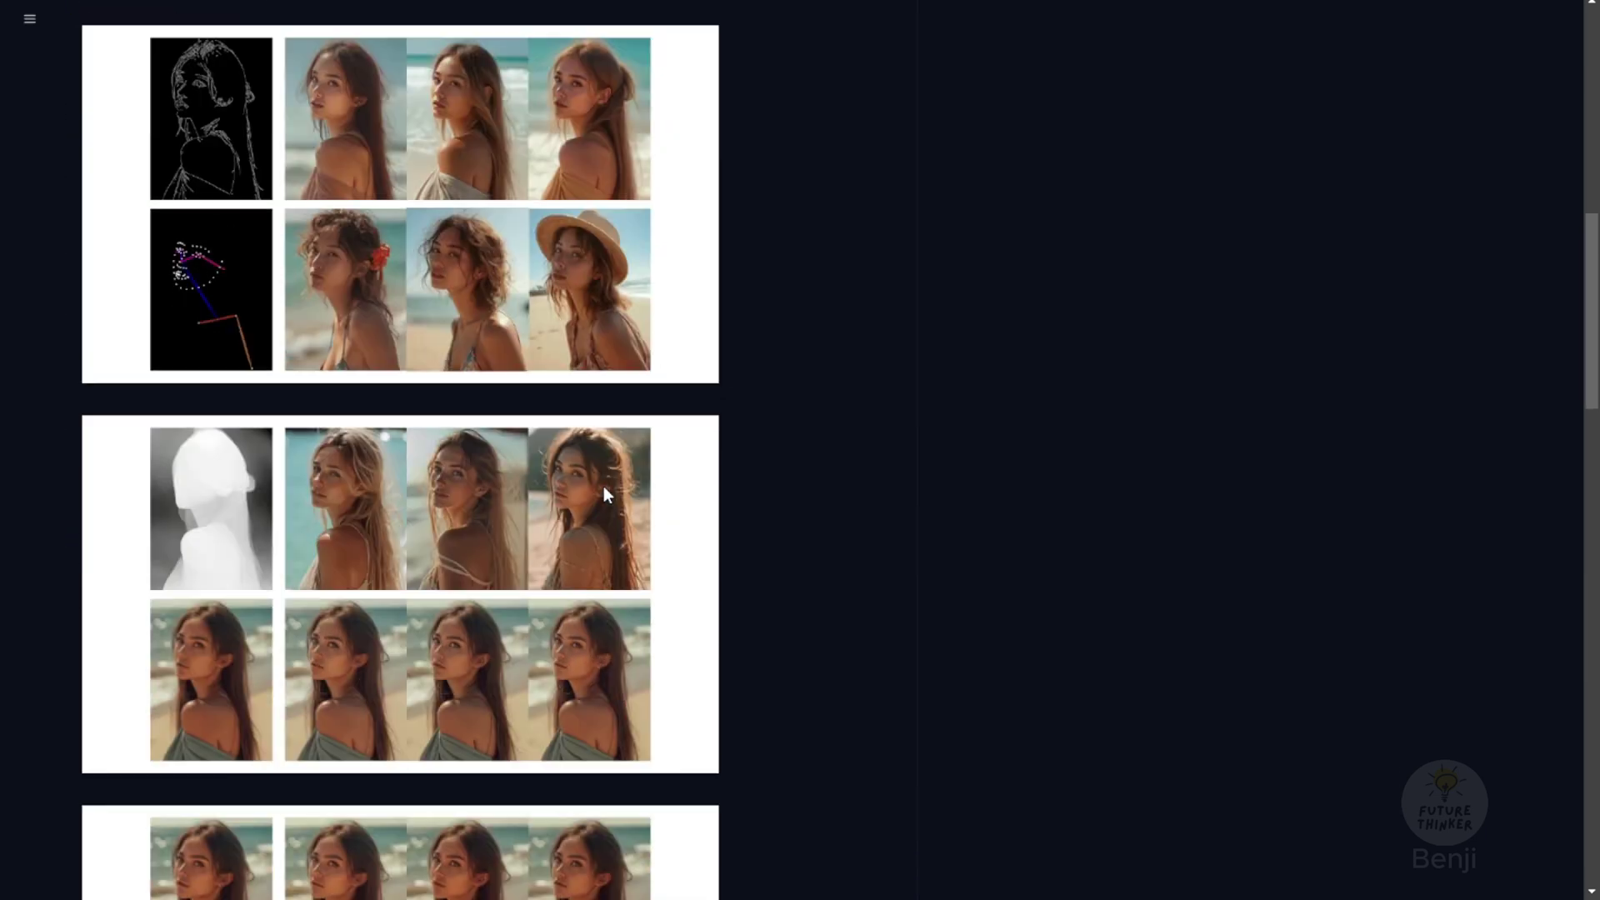
pyautogui.scroll(-2, 606, 495)
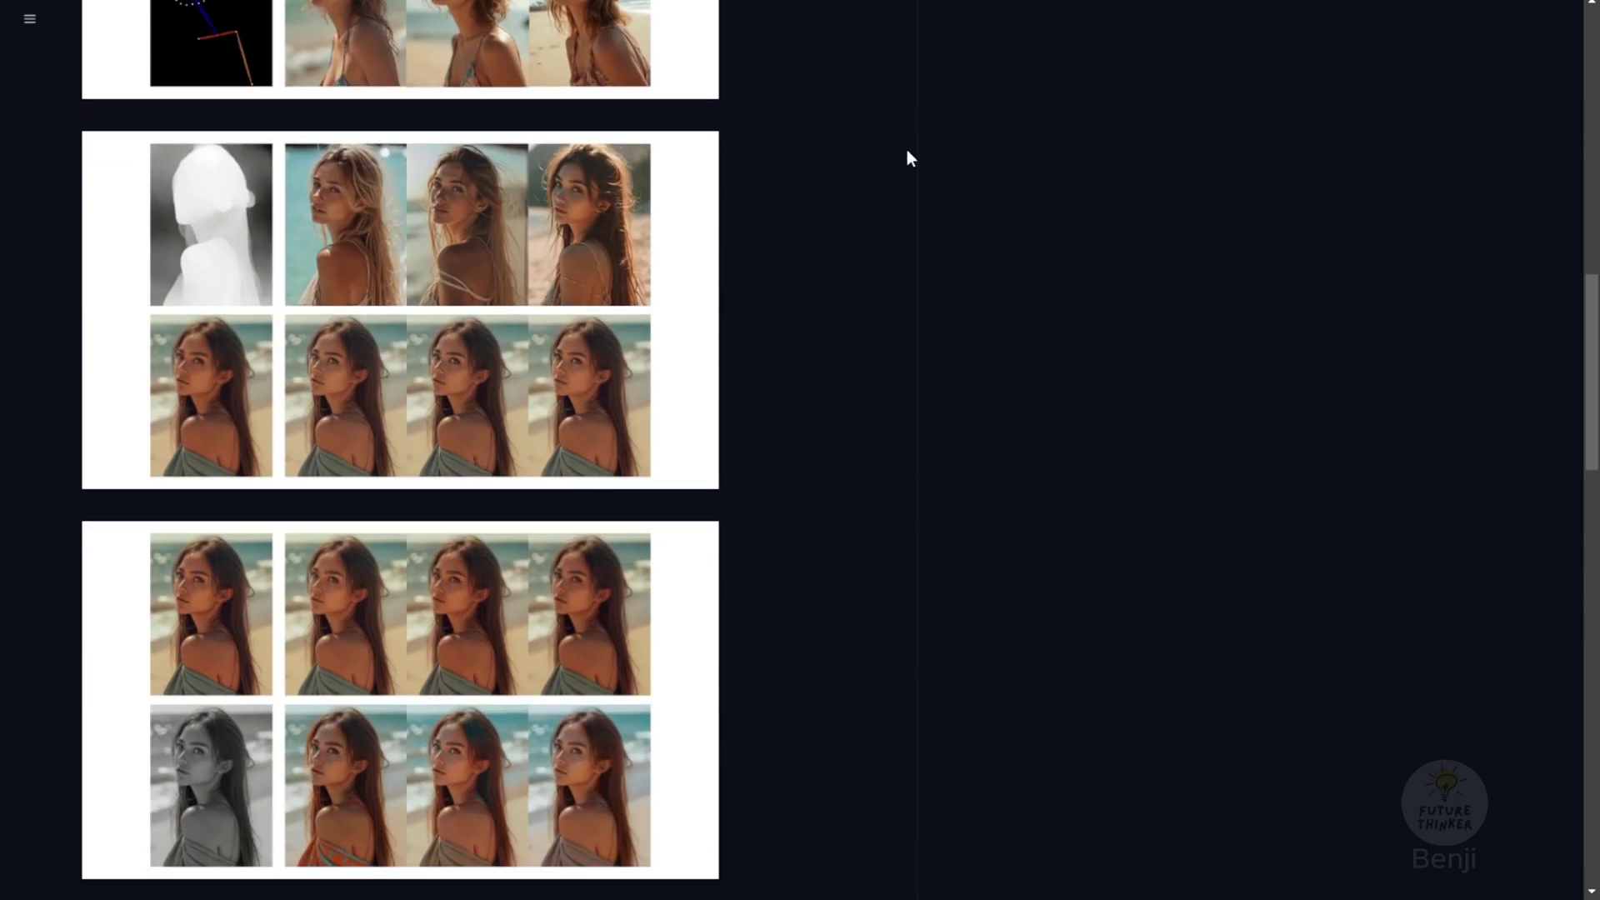
pyautogui.scroll(3, 673, 228)
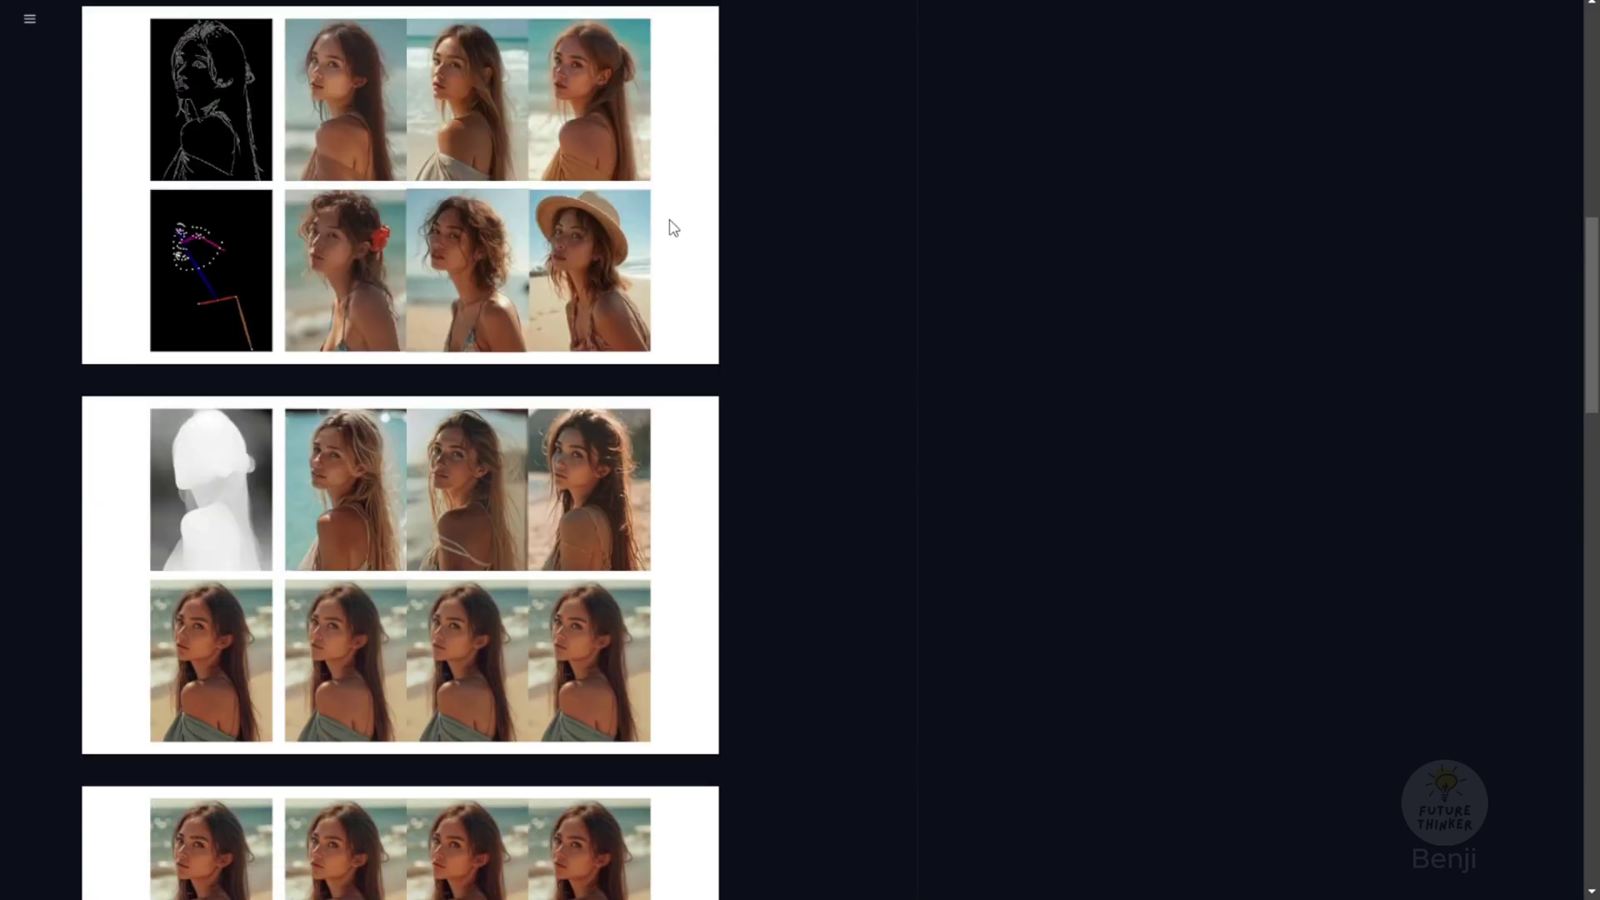
pyautogui.scroll(1, 673, 227)
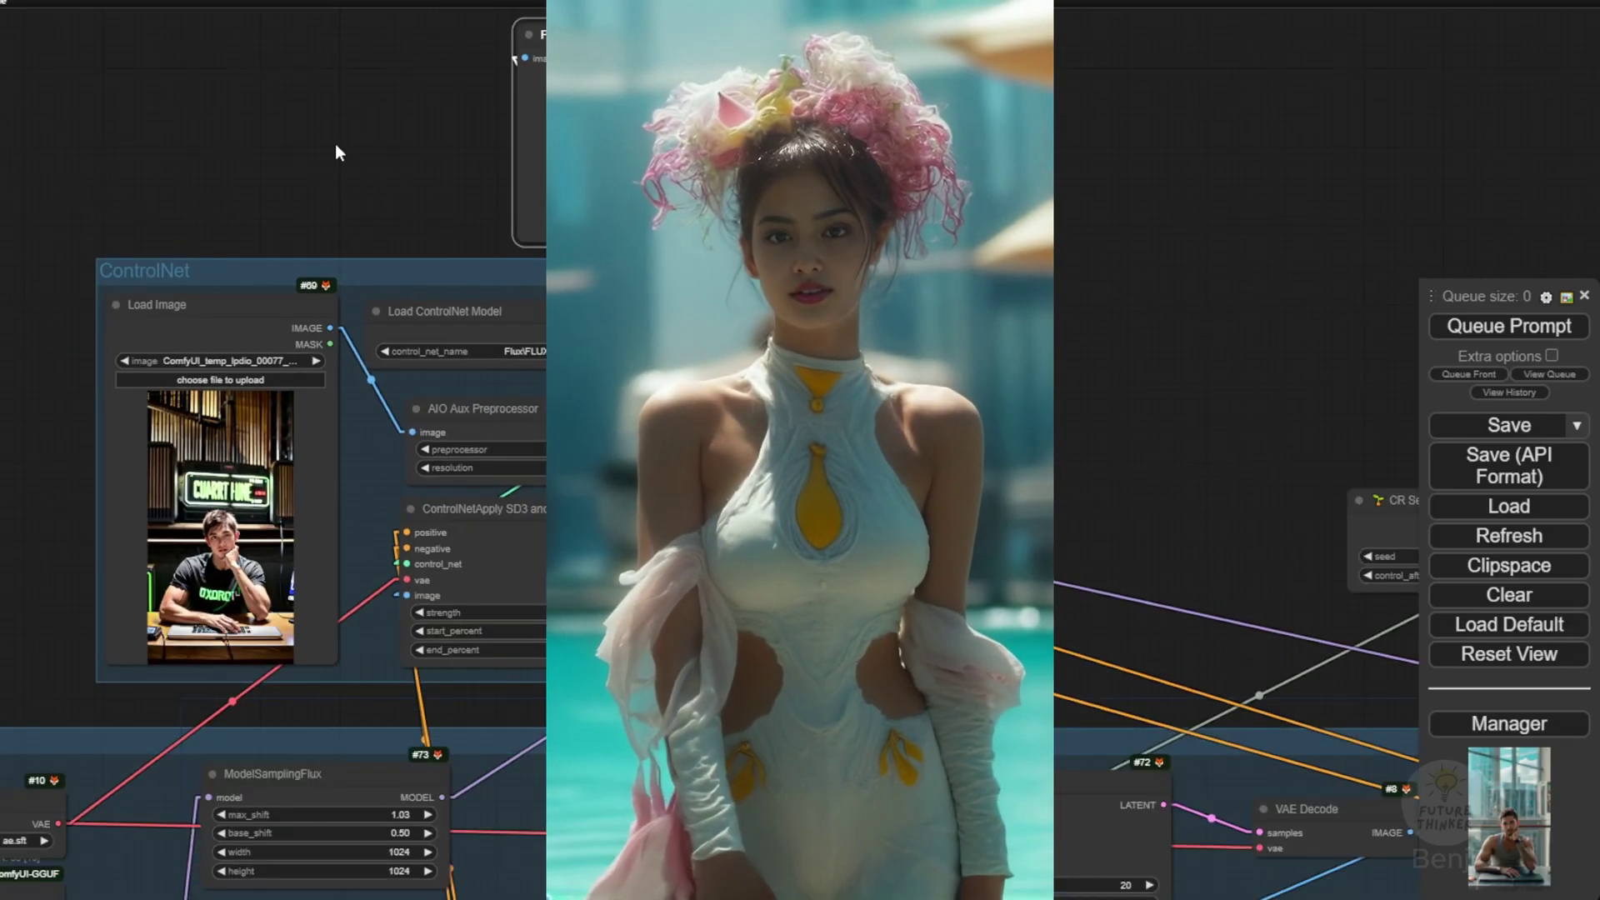
pyautogui.scroll(-5, 335, 143)
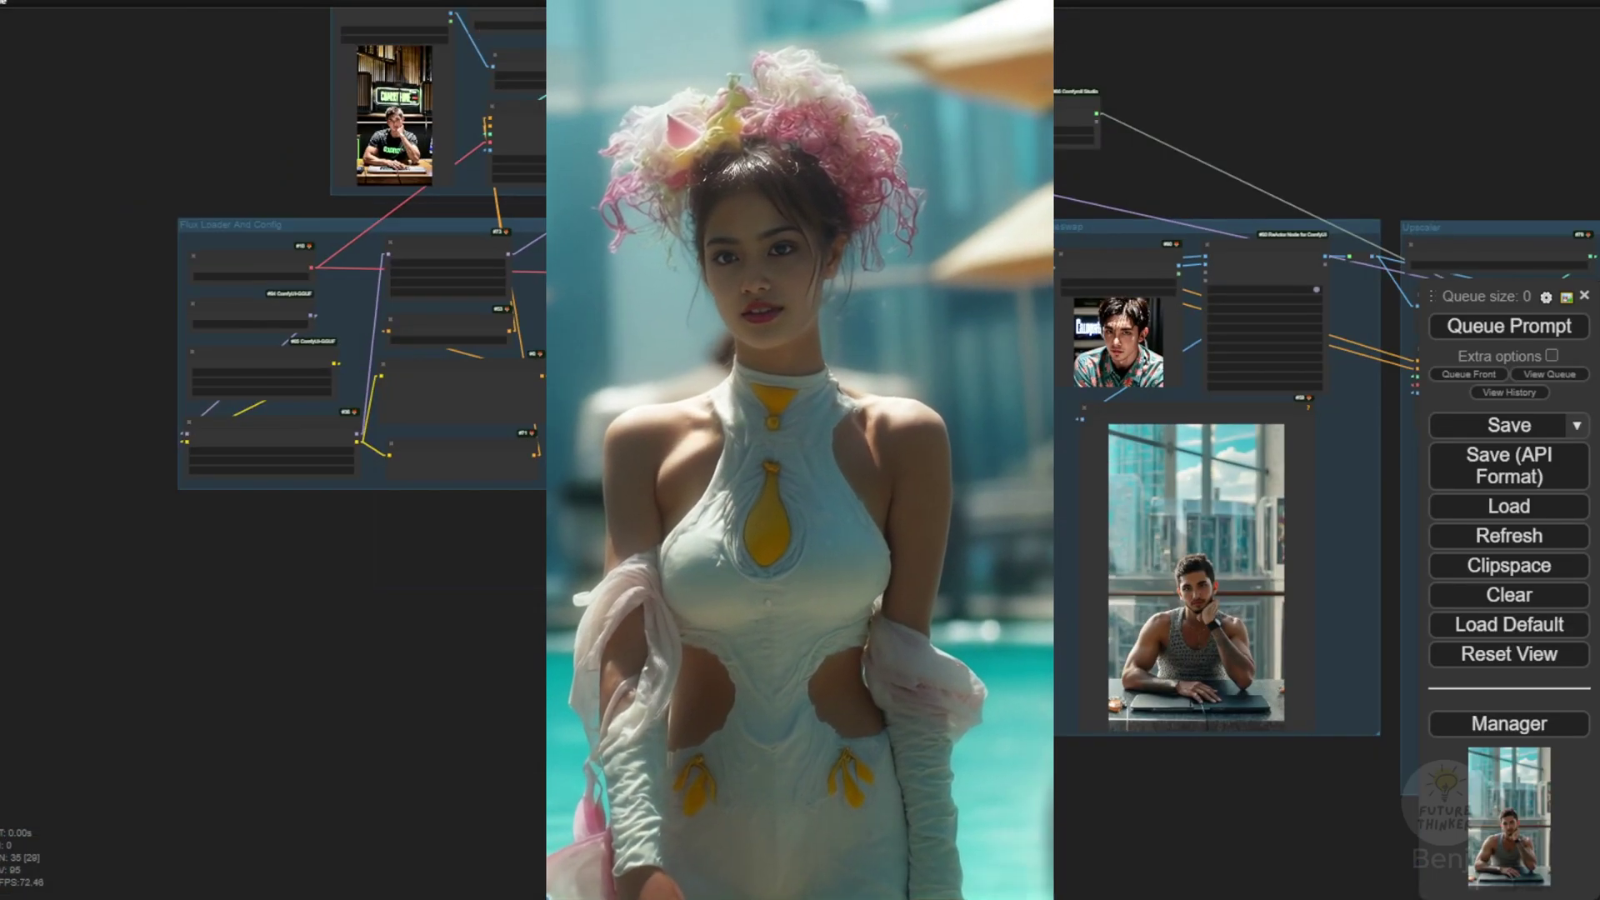
pyautogui.moveTo(333, 583); pyautogui.dragTo(265, 661)
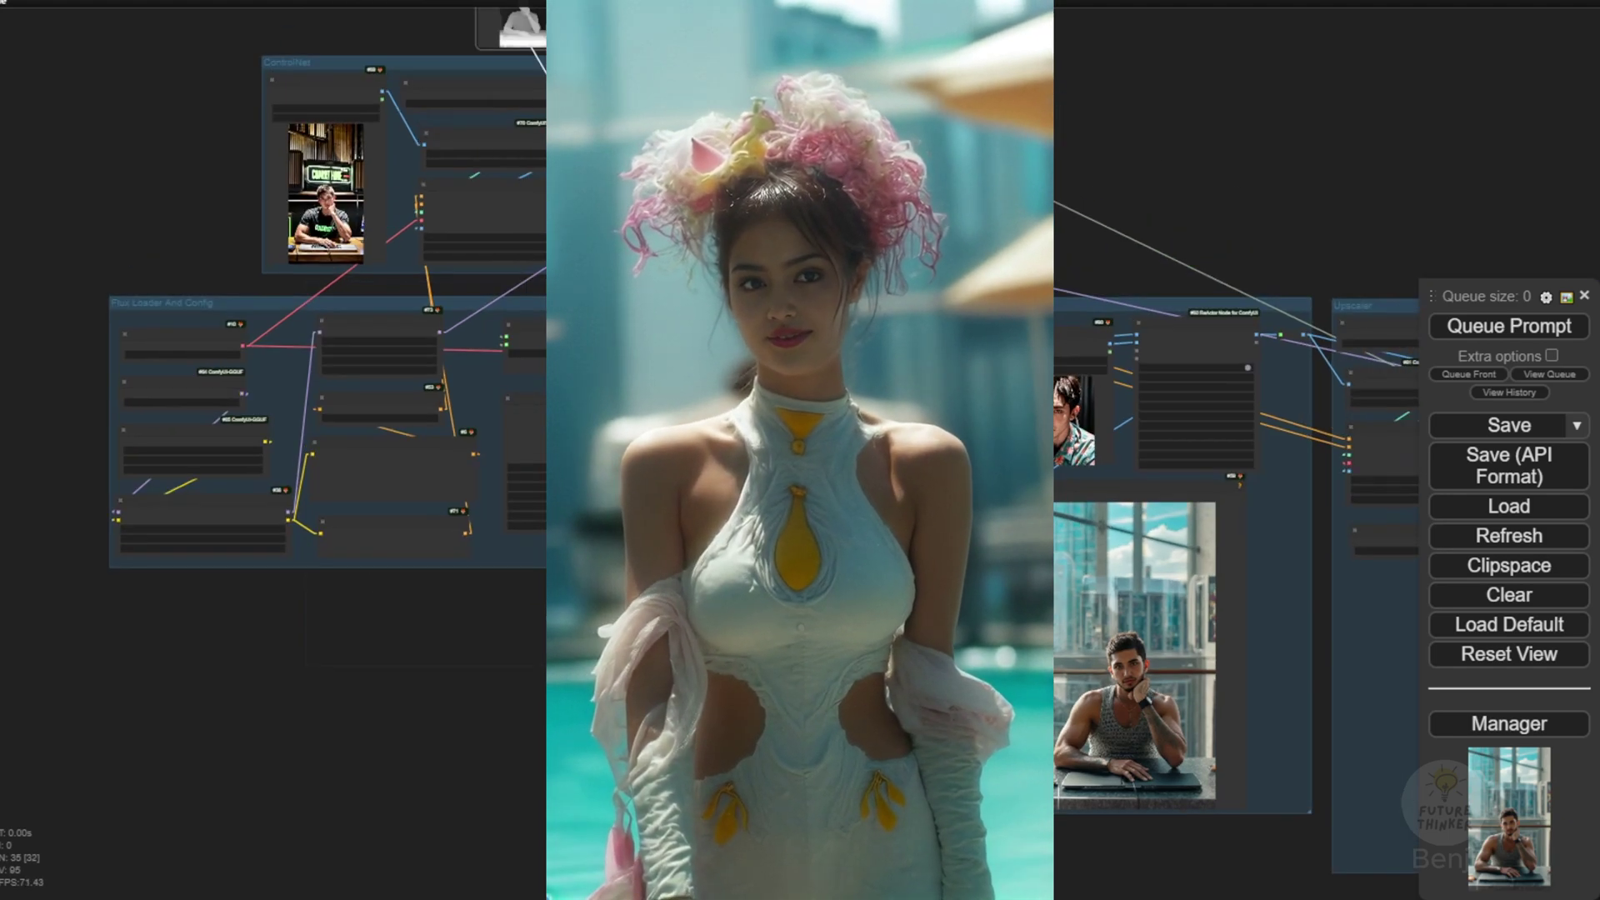
pyautogui.scroll(-4, 131, 287)
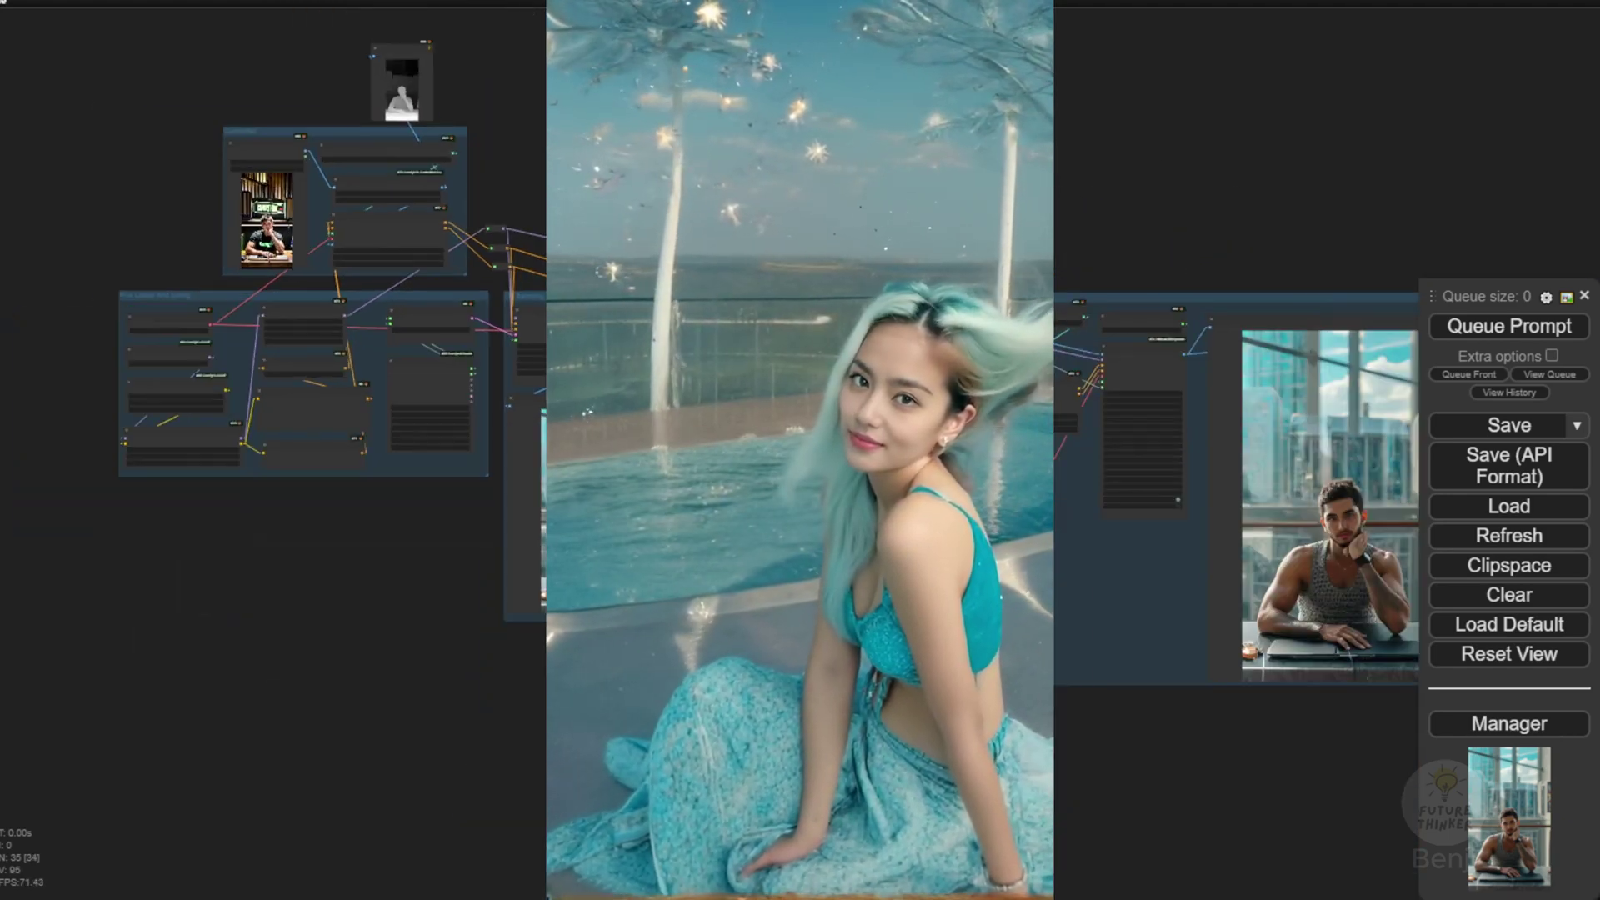
pyautogui.scroll(-4, 367, 358)
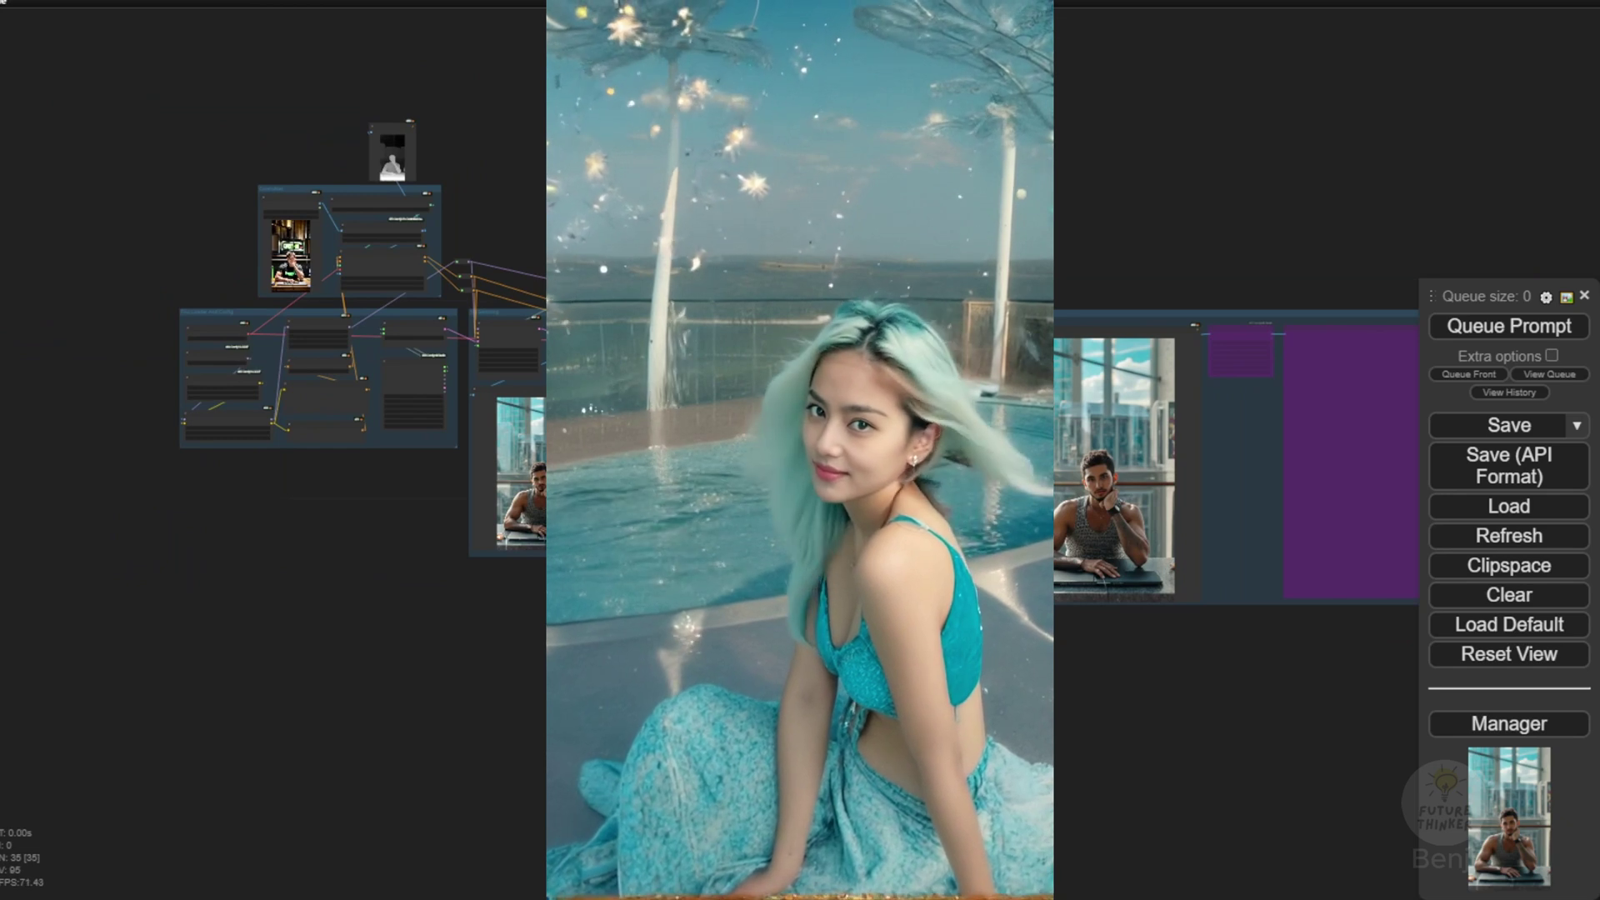